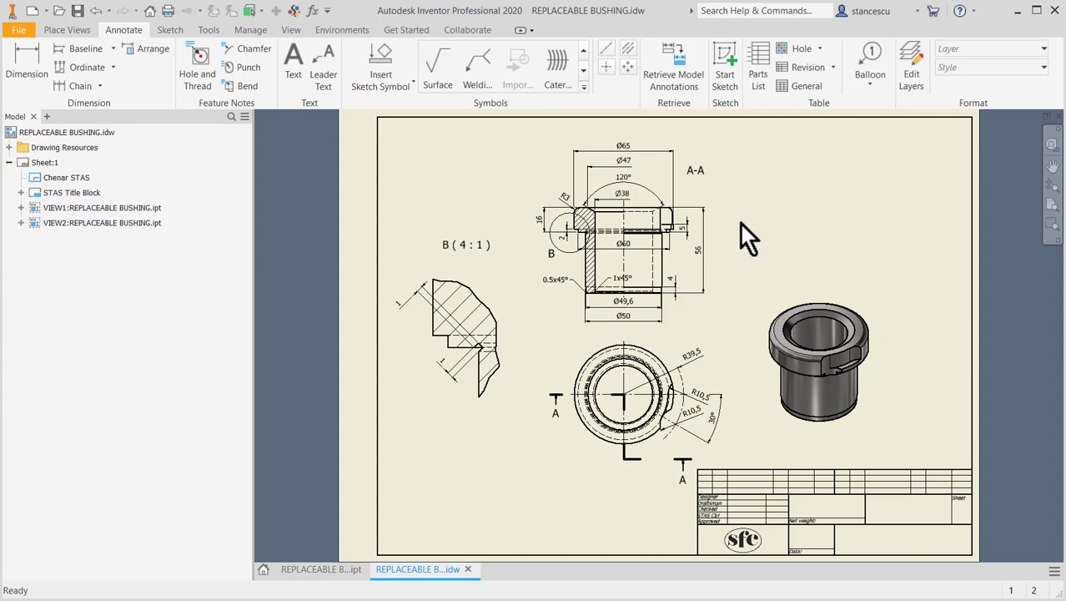
- Examine the replaceable bushing drawing's section, top, detail and isometric views up close
{"action": "left_click", "coordinate": [759, 264]}
{"action": "left_click", "coordinate": [758, 271]}
{"action": "left_click_drag", "start_coordinate": [443, 358], "coordinate": [705, 476]}
{"action": "key", "text": "Escape"}
{"action": "key", "text": "F3"}
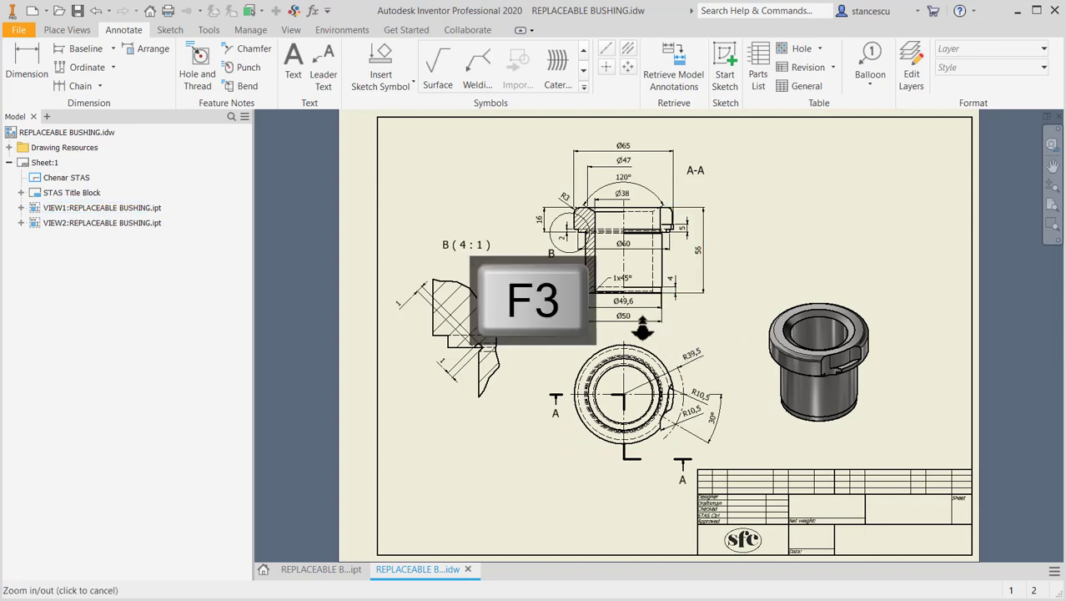
{"action": "mouse_move", "coordinate": [647, 326]}
{"action": "left_mouse_down"}
{"action": "mouse_move", "coordinate": [644, 349]}
{"action": "mouse_move", "coordinate": [699, 402]}
{"action": "left_mouse_up"}
{"action": "key", "text": "F2"}
{"action": "key", "text": "Escape"}
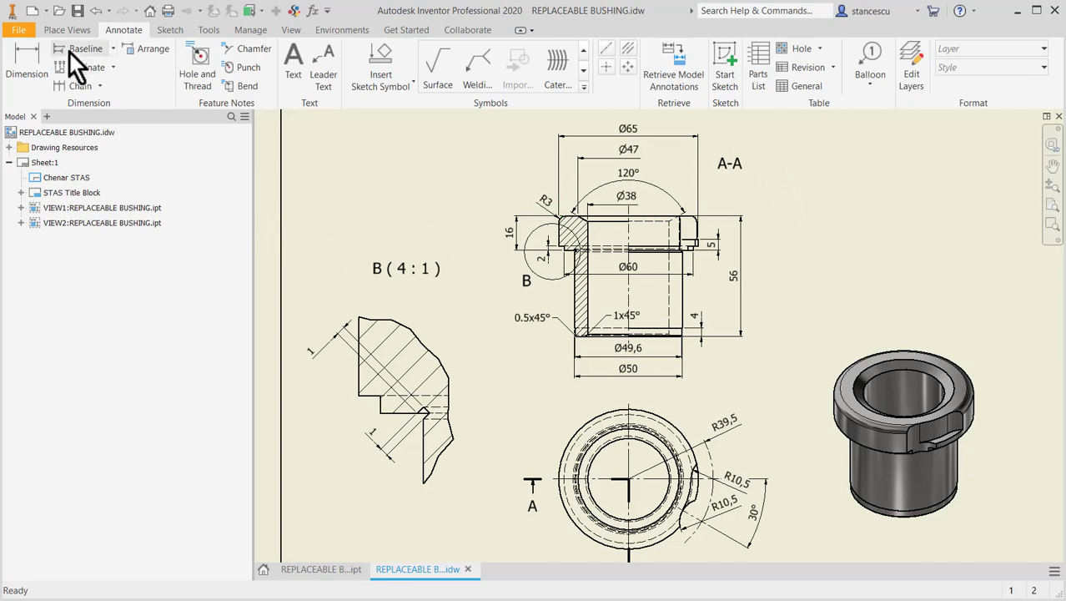
- Create a part from the metric Standard (mm).ipt template and start a sketch on the front XY plane
{"action": "left_click", "coordinate": [29, 11]}
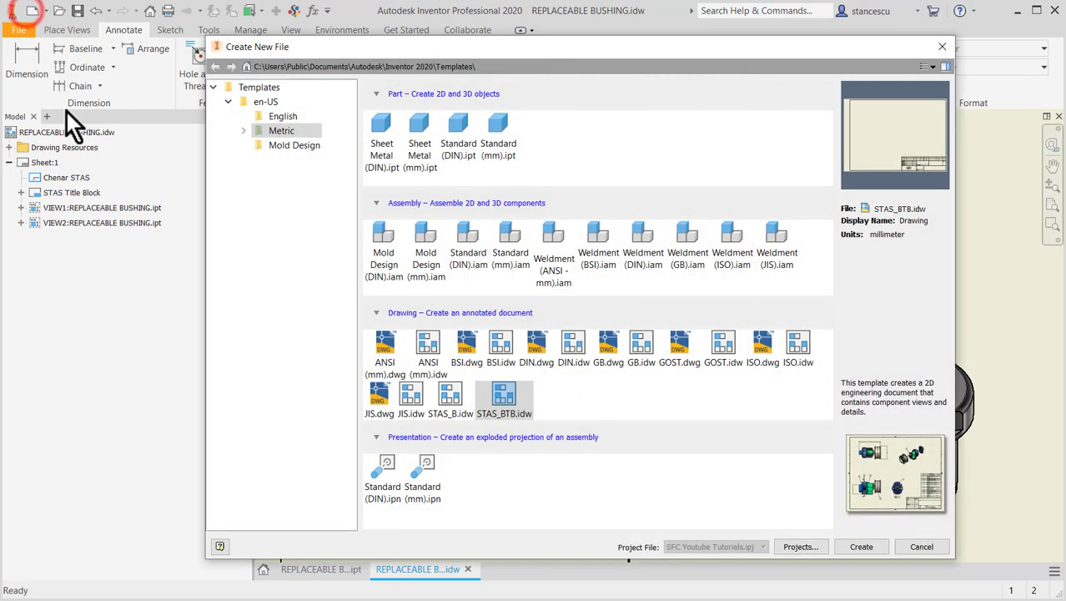
{"action": "double_click", "coordinate": [500, 133]}
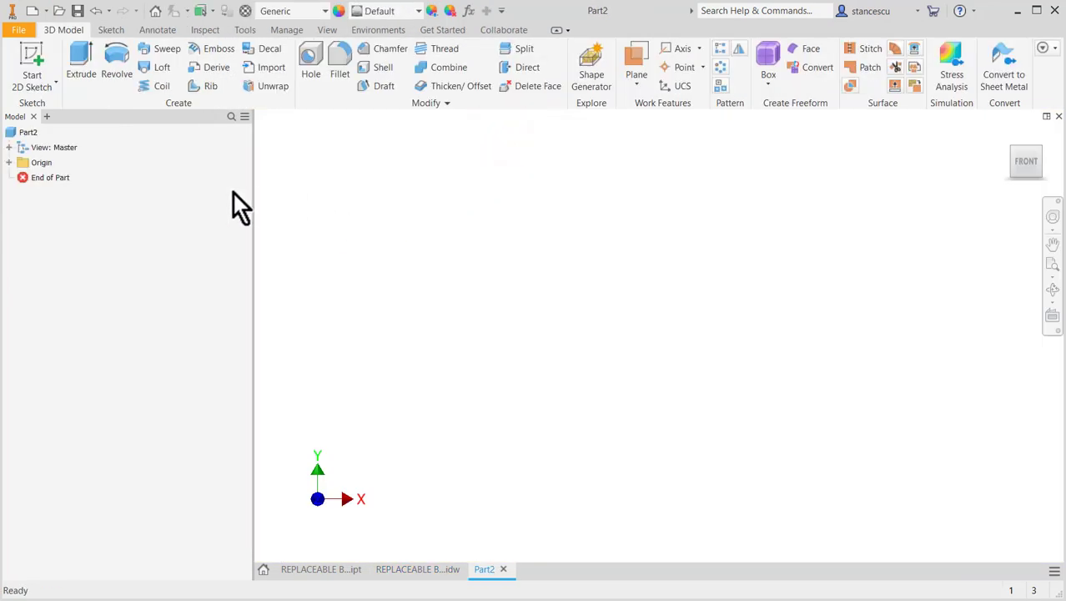
{"action": "left_click", "coordinate": [31, 55]}
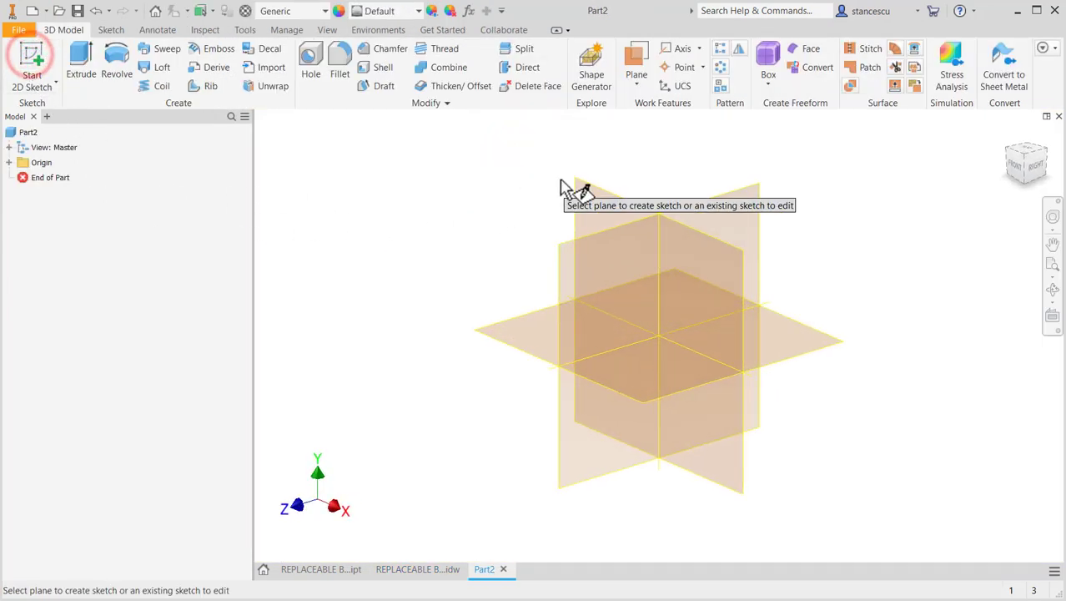
{"action": "left_click", "coordinate": [611, 201]}
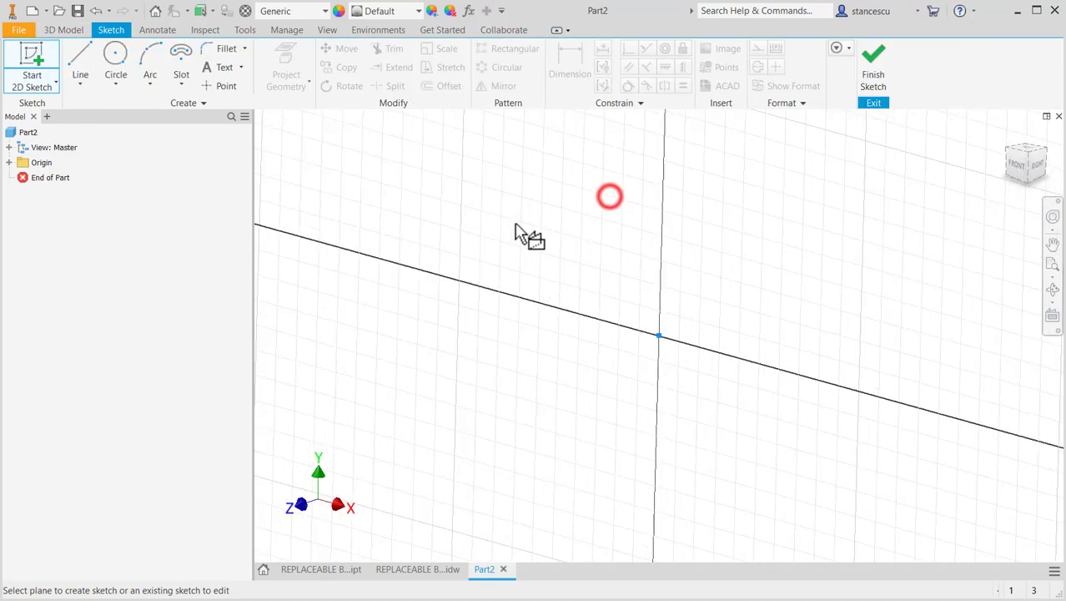
- Sketch the profile's top edge about 9 mm long, its inner side about 27 mm, its bottom edge about 4 mm and its outer side
{"action": "left_click", "coordinate": [74, 58]}
{"action": "scroll", "coordinate": [538, 181], "scroll_direction": "down", "scroll_amount": 3}
{"action": "middle_click_drag", "start_coordinate": [567, 212], "coordinate": [705, 404]}
{"action": "scroll", "coordinate": [705, 405], "scroll_direction": "up", "scroll_amount": 2}
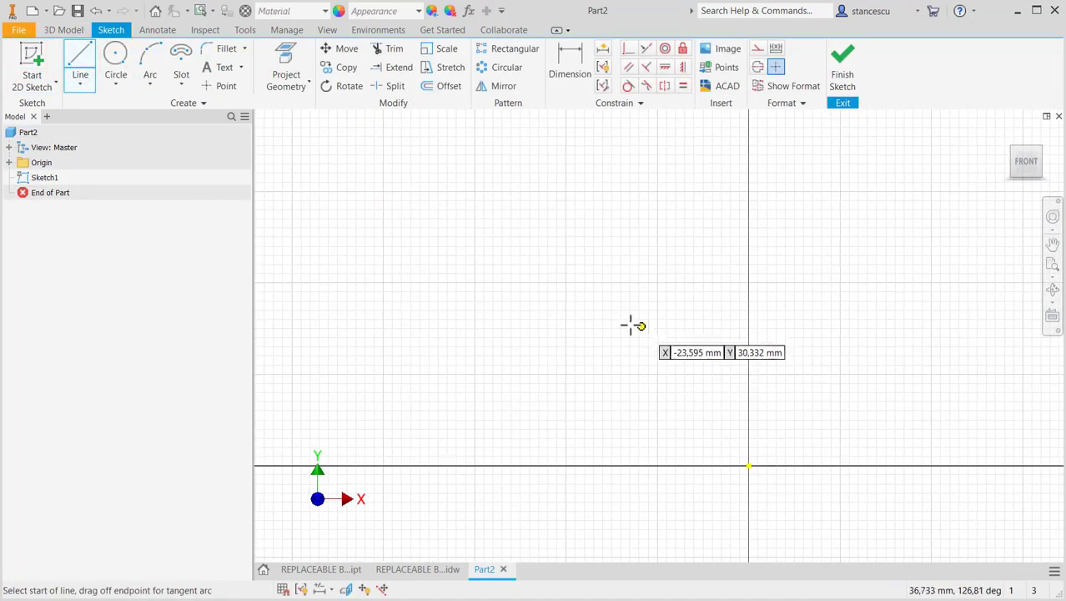
{"action": "left_click", "coordinate": [636, 314]}
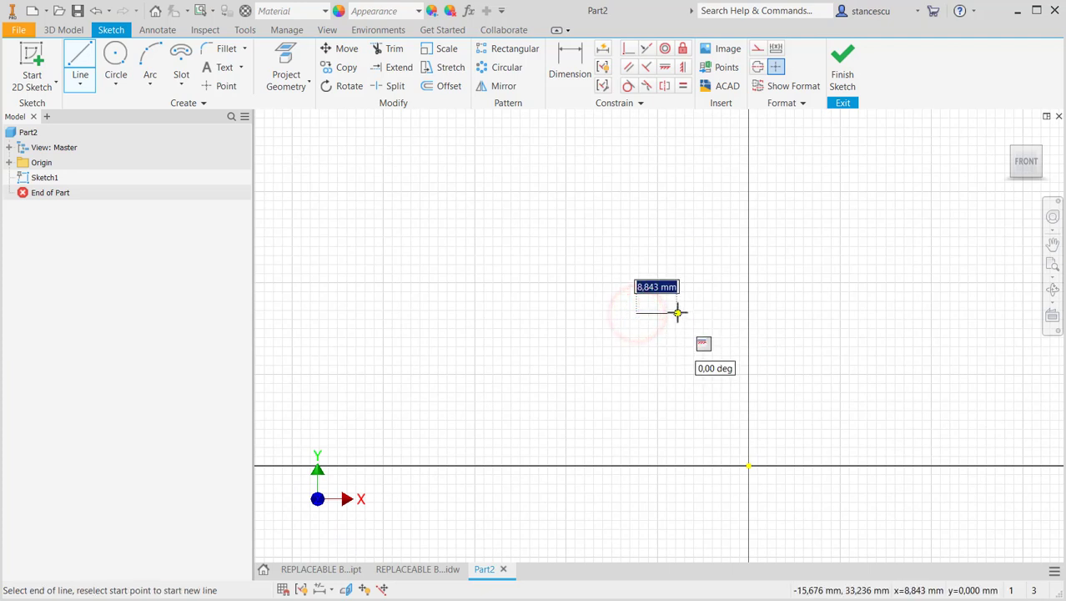
{"action": "left_click", "coordinate": [678, 438]}
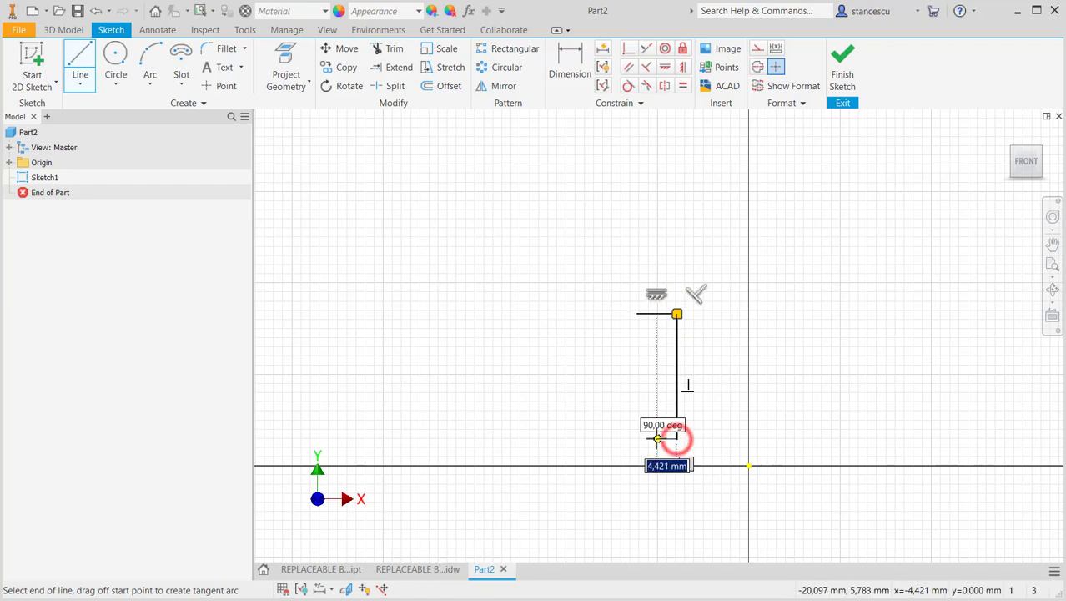
{"action": "left_click", "coordinate": [657, 339]}
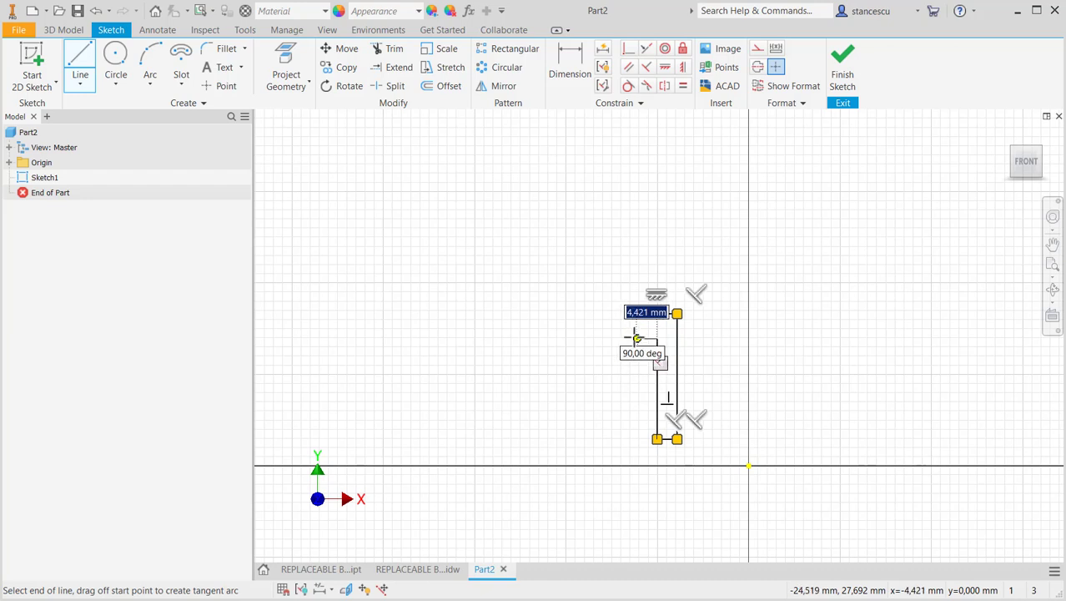
- Draw the flange's underside about 4.4 mm outward and close the L-shaped profile with the flange's outer edge
{"action": "scroll", "coordinate": [635, 337], "scroll_direction": "down", "scroll_amount": 2}
{"action": "scroll", "coordinate": [635, 337], "scroll_direction": "up", "scroll_amount": 3}
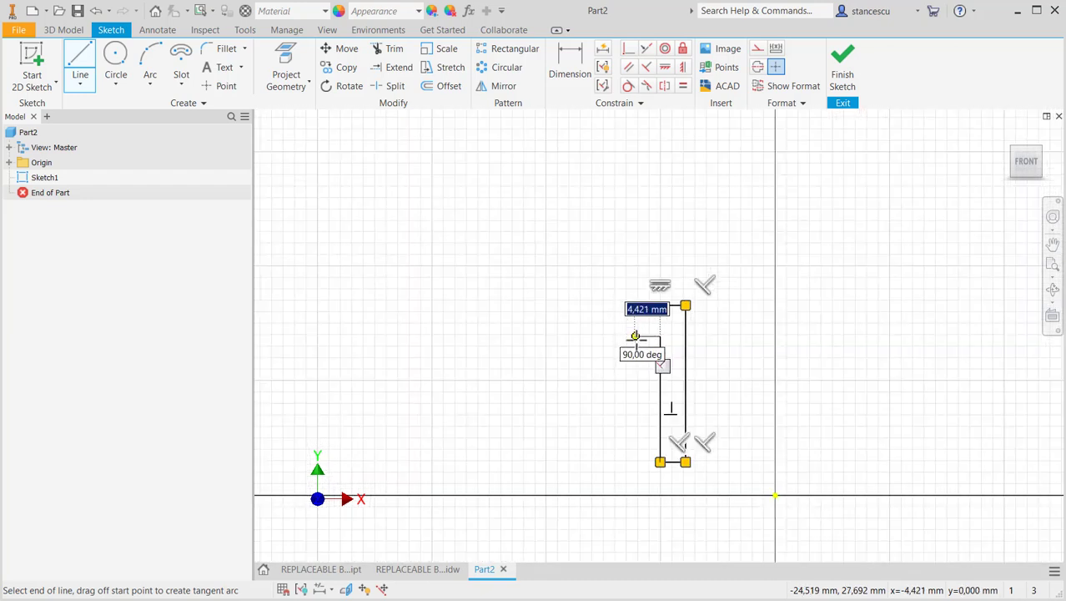
{"action": "right_click", "coordinate": [636, 338]}
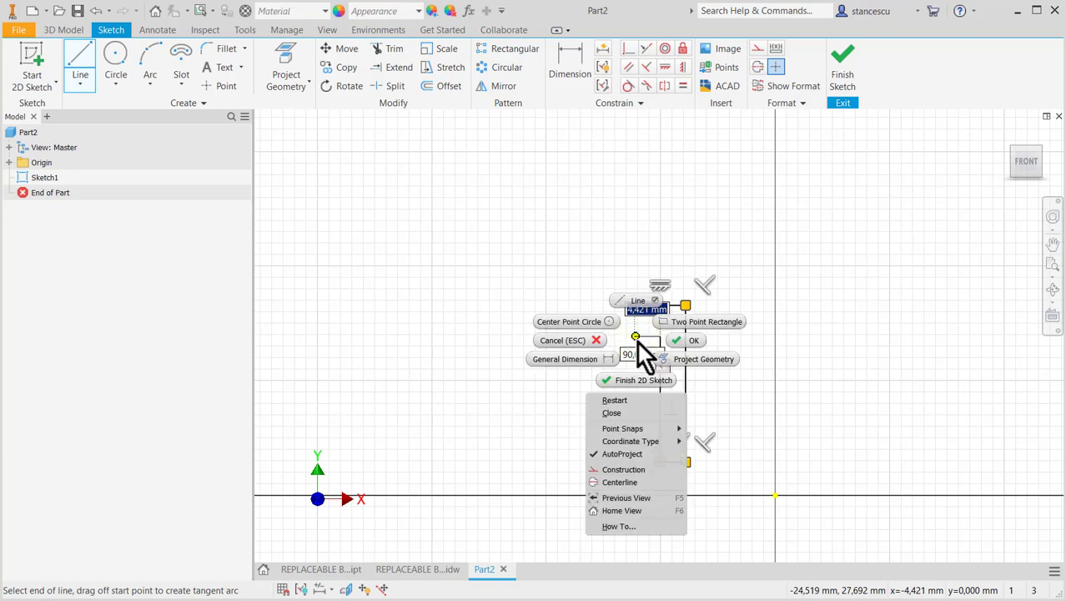
{"action": "key", "text": "Escape"}
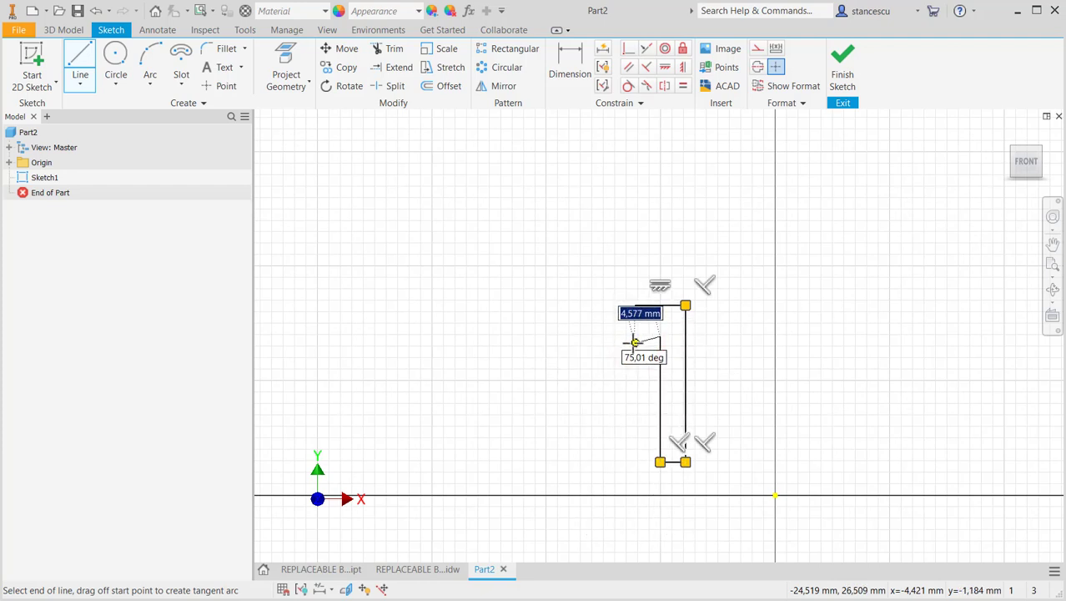
{"action": "left_click", "coordinate": [634, 337]}
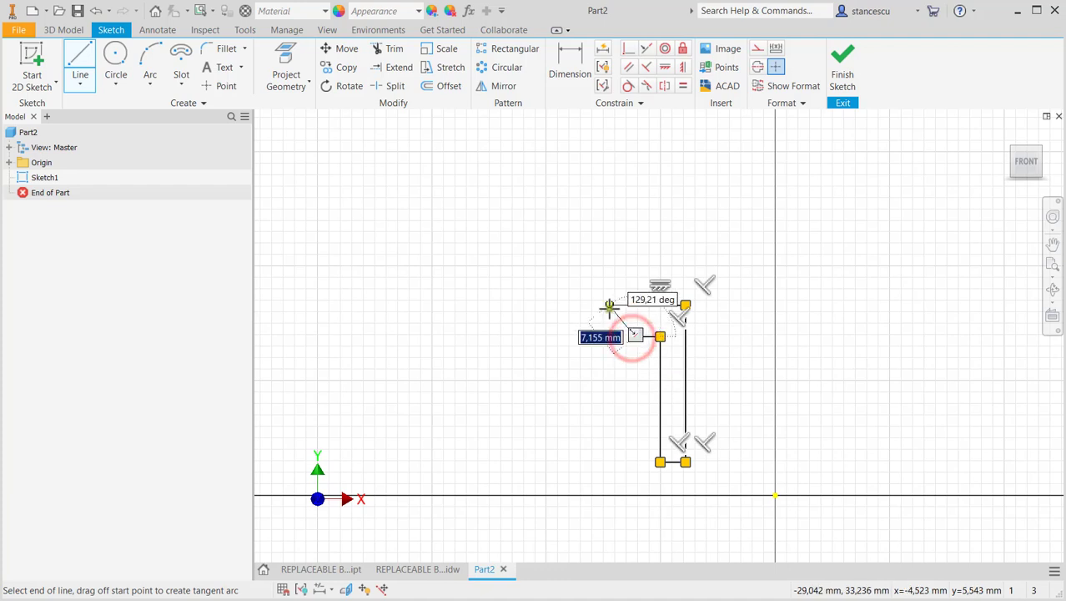
{"action": "right_click", "coordinate": [610, 308]}
{"action": "left_click", "coordinate": [591, 382]}
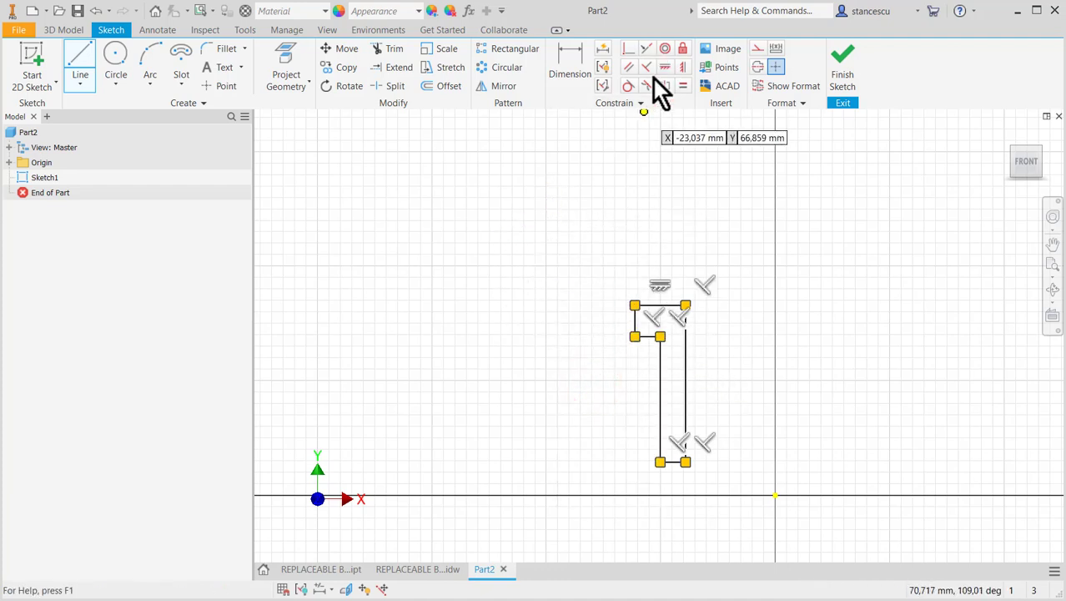
- Make the profile's bottom line coincident with the sketch origin
{"action": "left_click", "coordinate": [629, 48]}
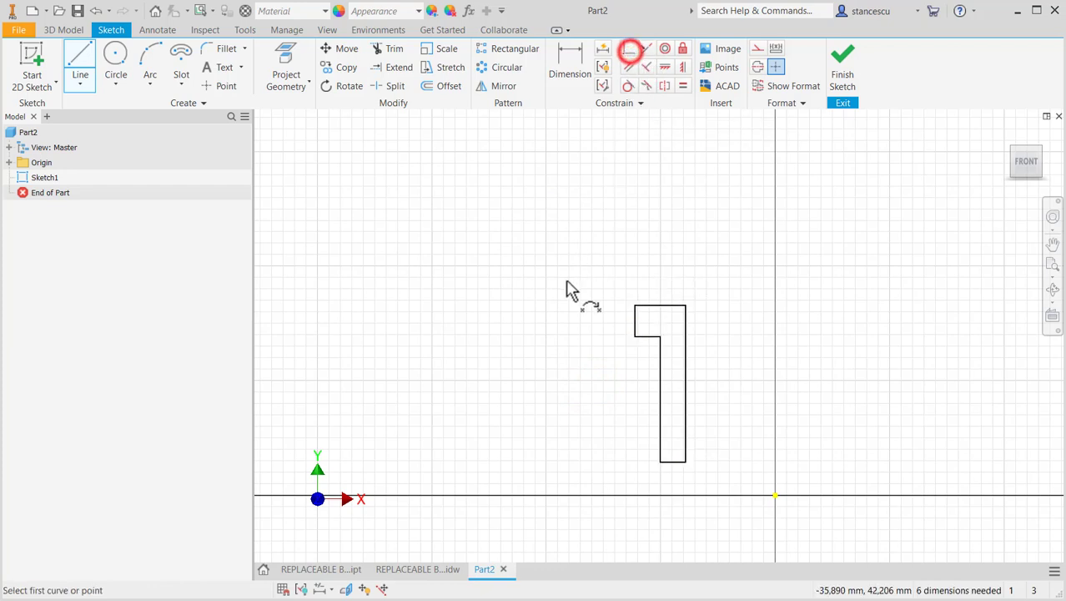
{"action": "left_click", "coordinate": [664, 463]}
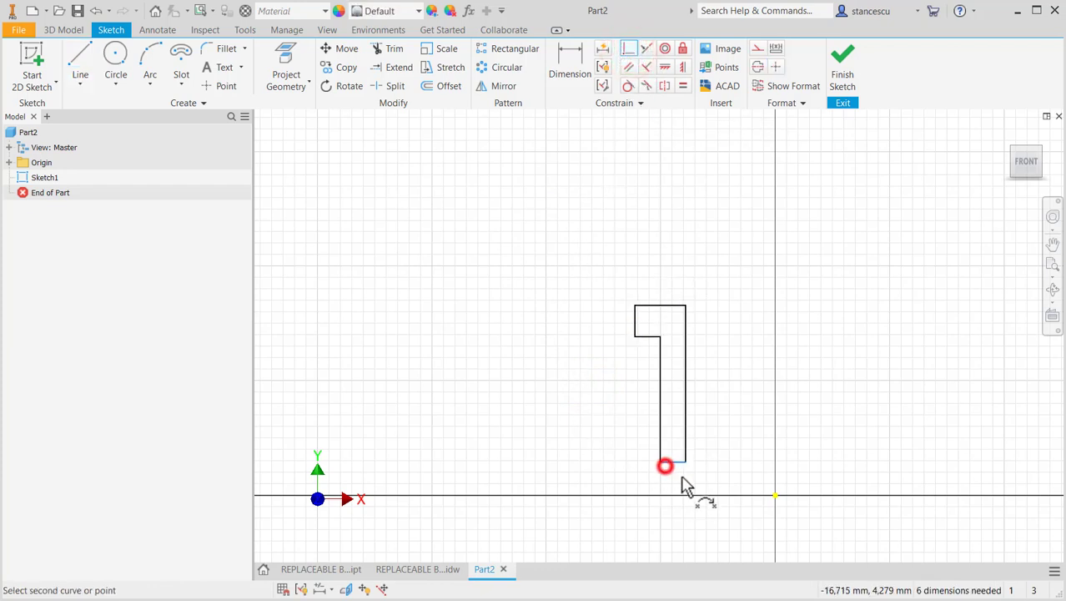
{"action": "left_click", "coordinate": [773, 498]}
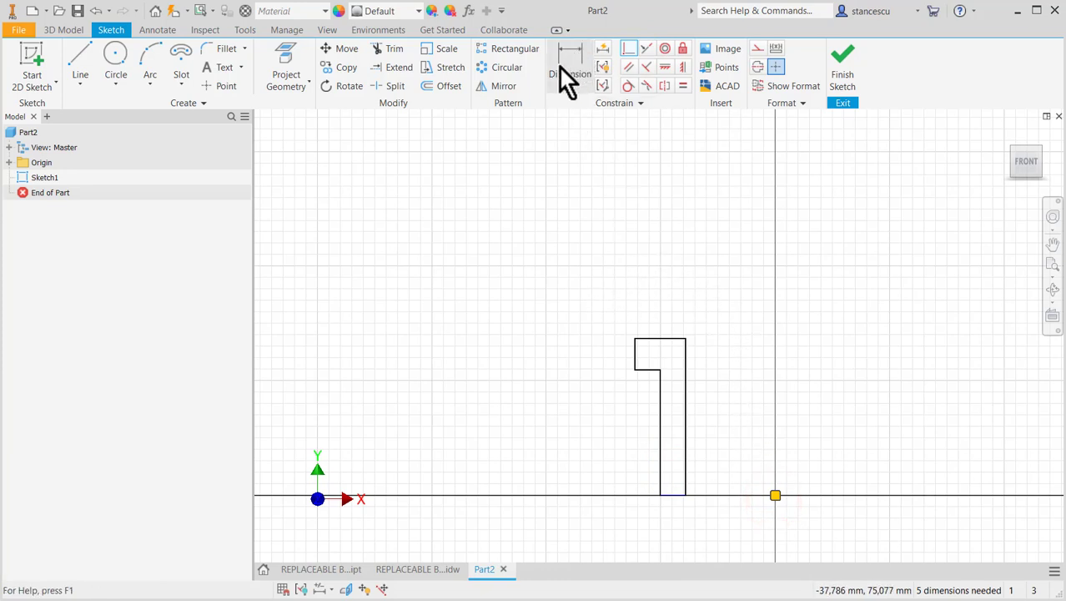
- Examine the bore, flange and body diameters, overall height and flange height in section A-A of the bushing drawing
{"action": "left_click", "coordinate": [413, 572]}
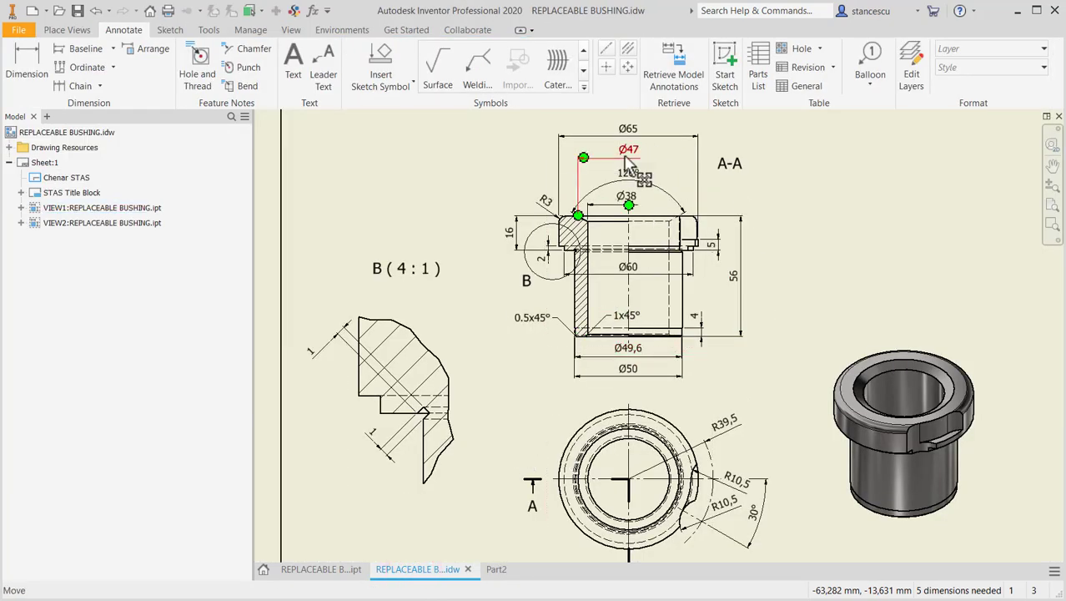
{"action": "scroll", "coordinate": [747, 381], "scroll_direction": "down", "scroll_amount": 2}
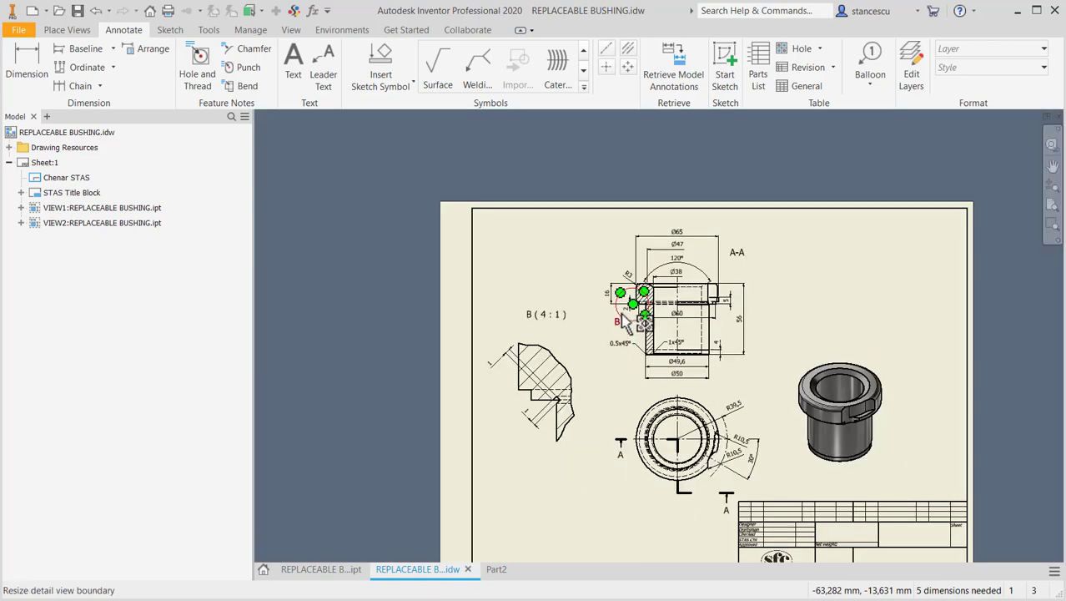
{"action": "scroll", "coordinate": [652, 289], "scroll_direction": "up", "scroll_amount": 2}
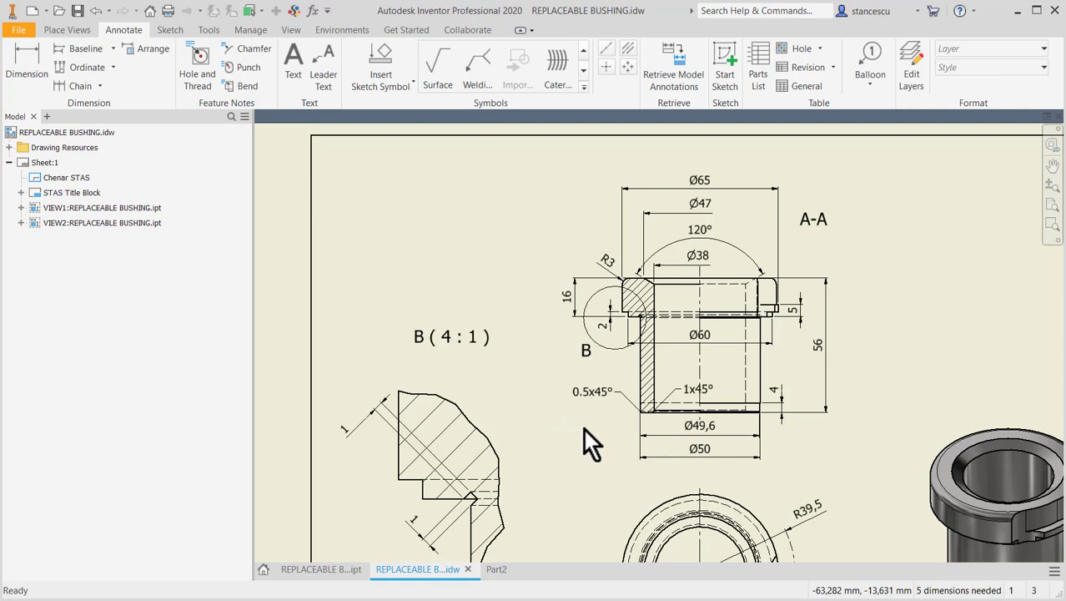
{"action": "left_click", "coordinate": [695, 259]}
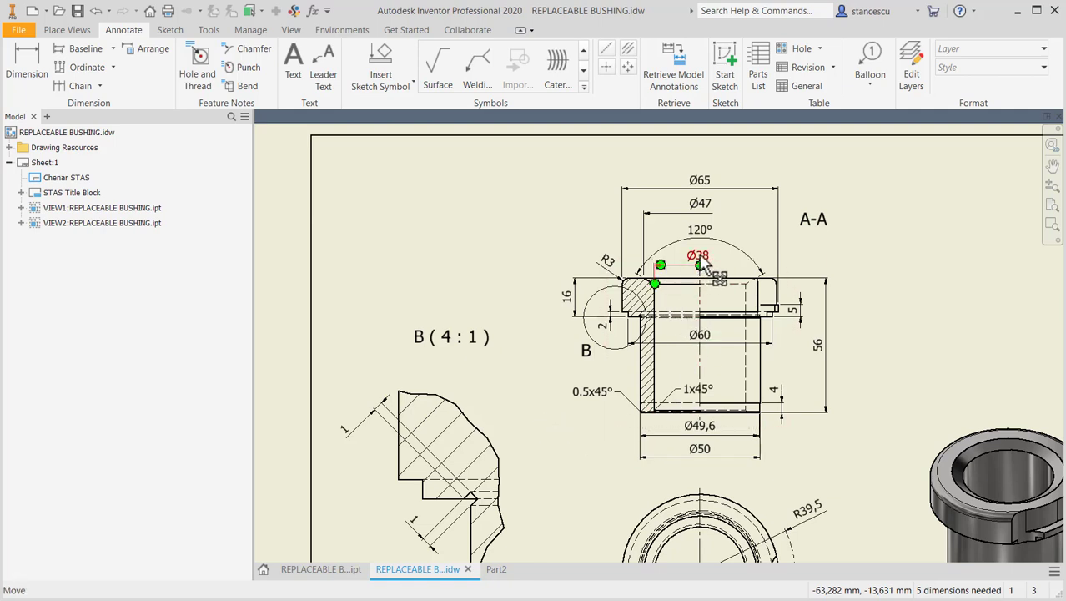
{"action": "left_click", "coordinate": [699, 182]}
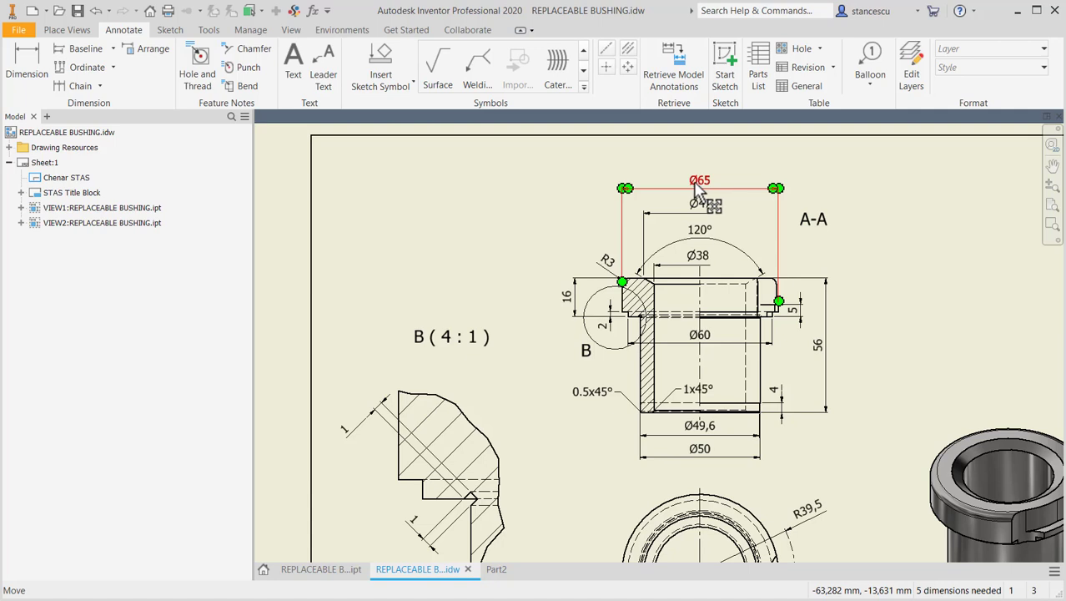
{"action": "key", "text": "Escape"}
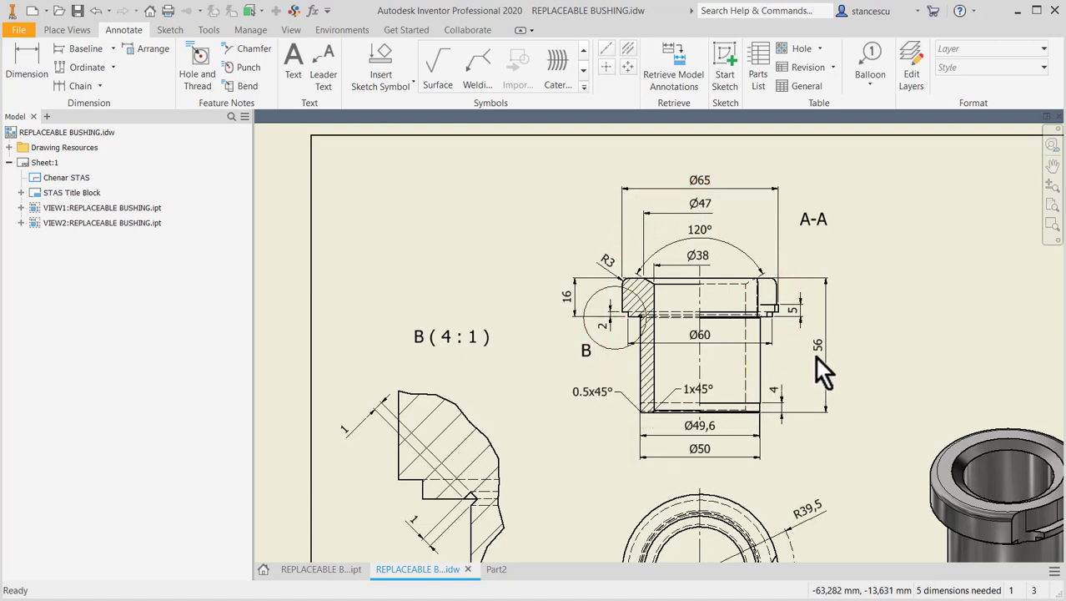
{"action": "left_click", "coordinate": [816, 349]}
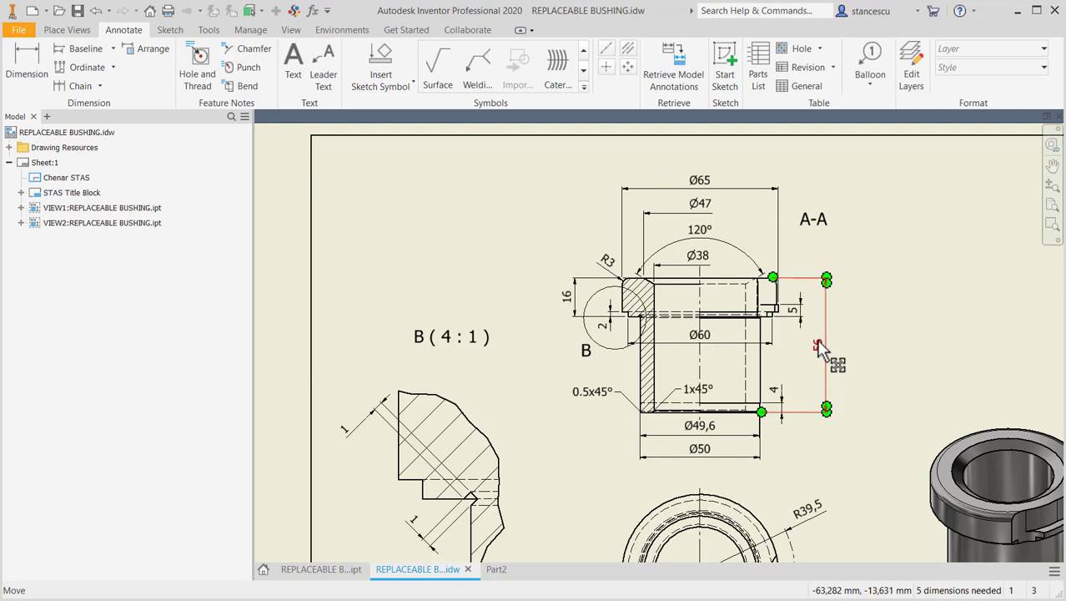
{"action": "key", "text": "Escape"}
{"action": "left_click", "coordinate": [568, 298]}
{"action": "key", "text": "Escape"}
{"action": "left_click", "coordinate": [685, 452]}
{"action": "key", "text": "Escape"}
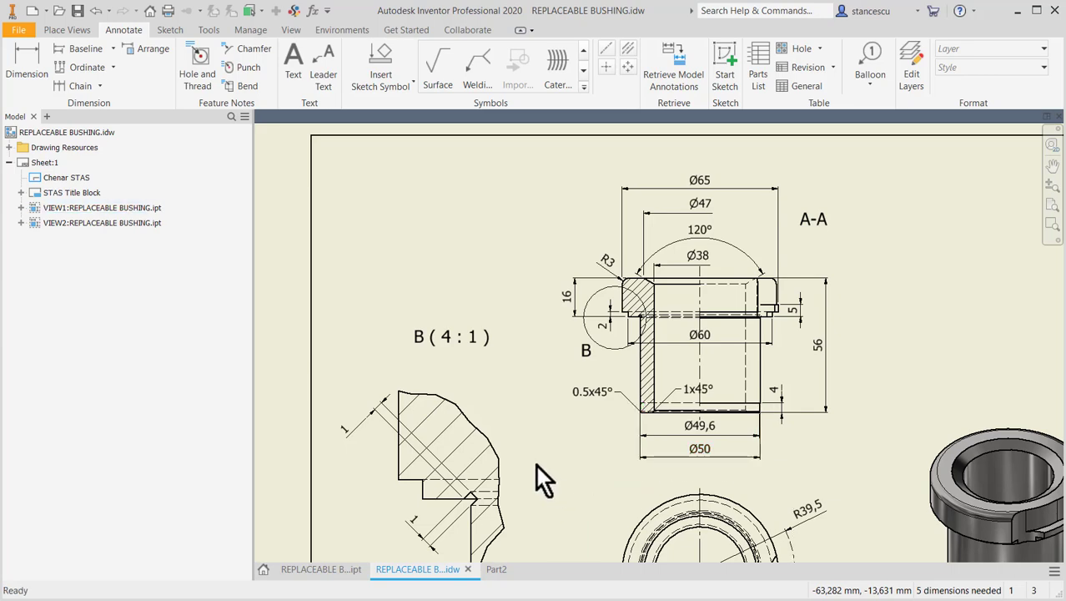
- Return to the new part's sketch and dimension the profile's inner vertical edge to 56 mm
{"action": "left_click", "coordinate": [498, 571]}
{"action": "key", "text": "d"}
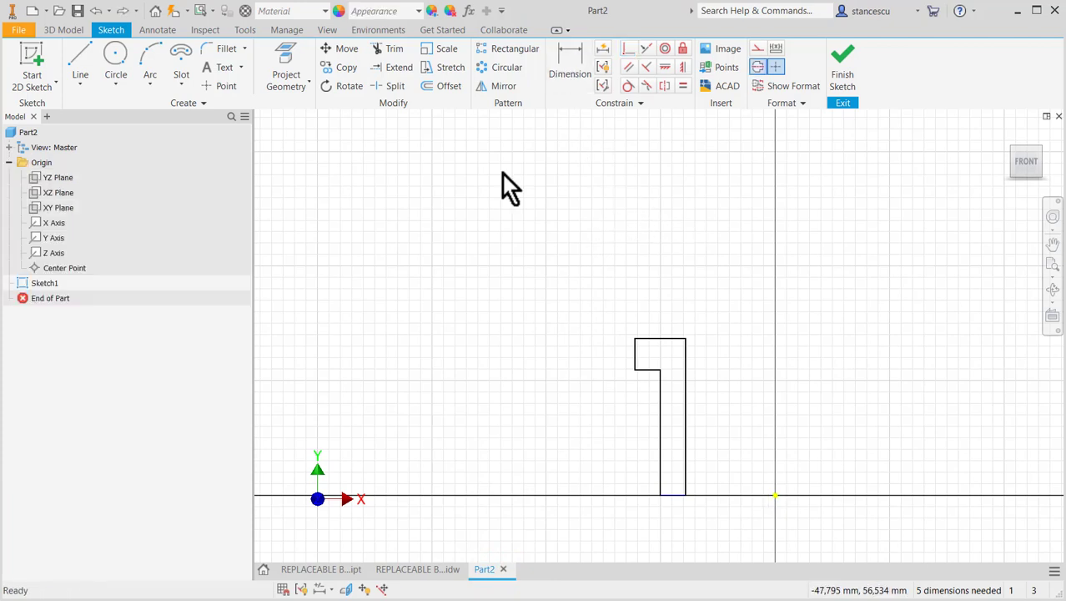
{"action": "left_click", "coordinate": [564, 70]}
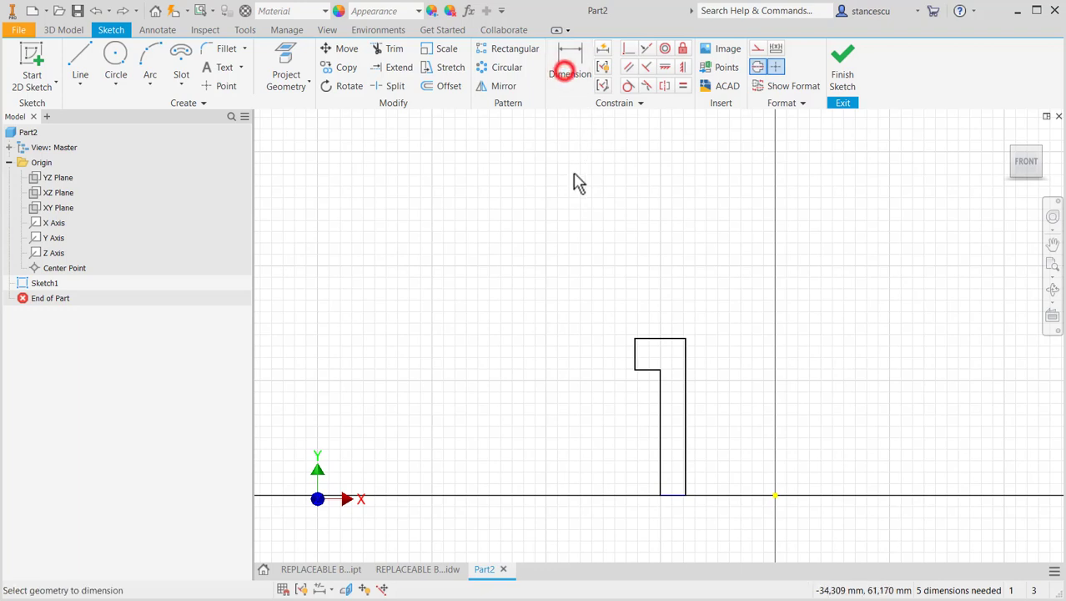
{"action": "left_click", "coordinate": [686, 412]}
{"action": "left_click", "coordinate": [746, 414]}
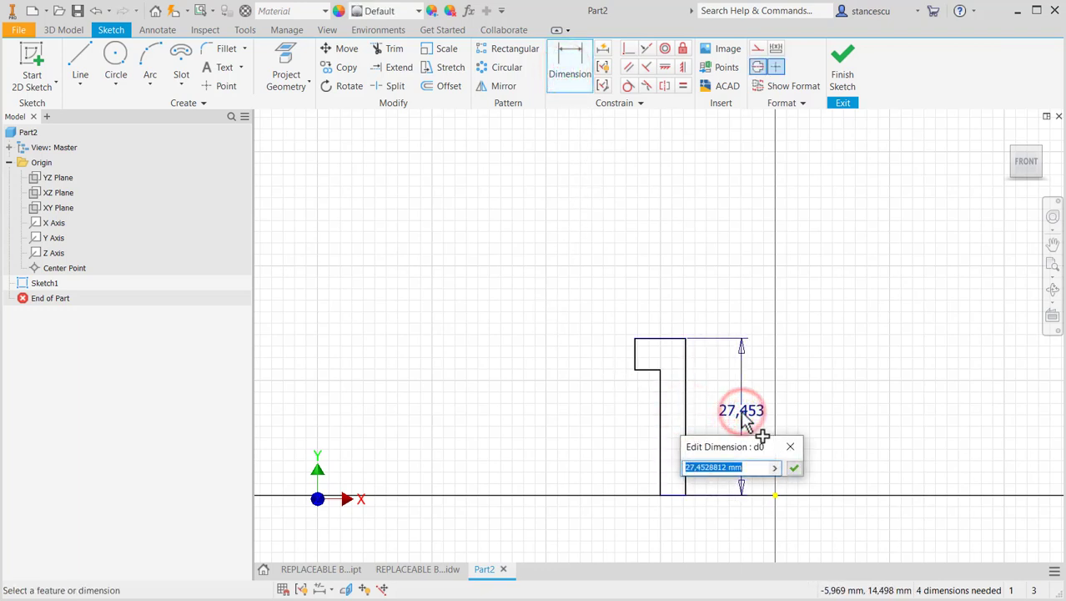
{"action": "type", "text": "56"}
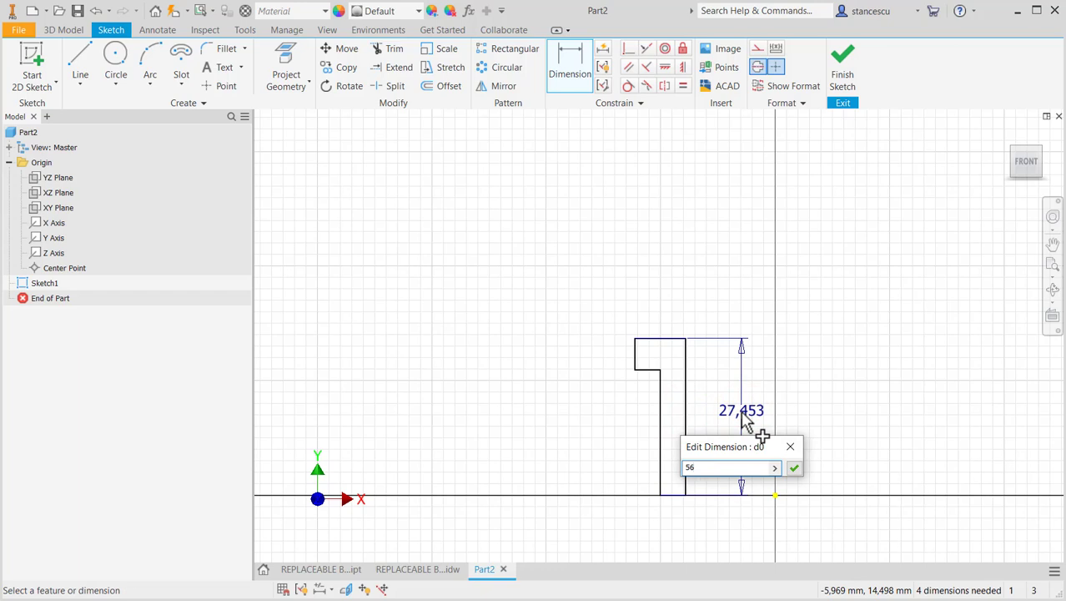
{"action": "key", "text": "Return"}
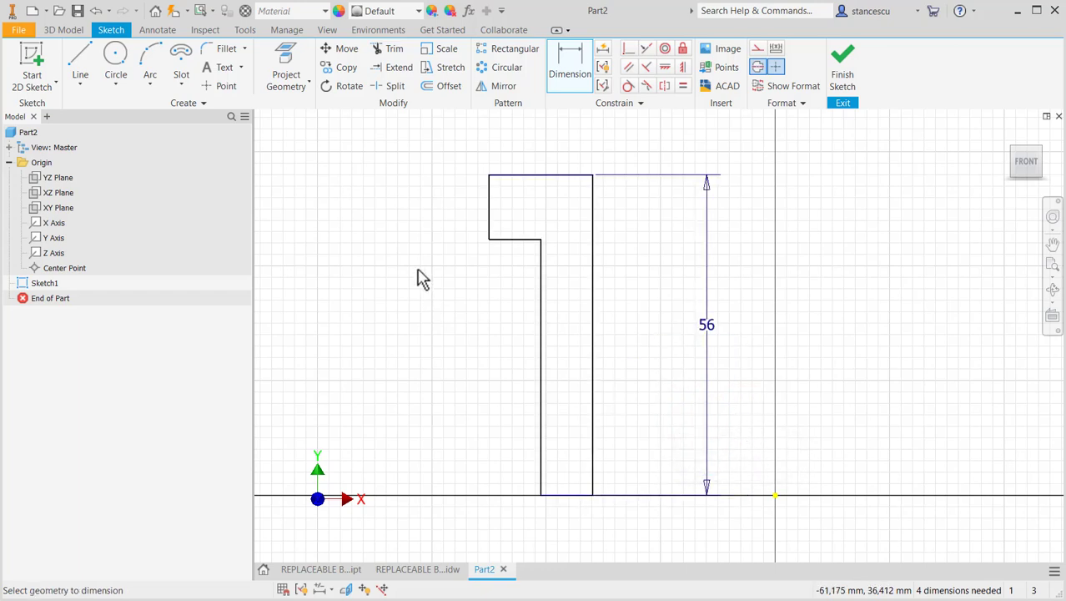
- Project the origin's Y Axis into the sketch as a centerline
{"action": "left_click", "coordinate": [280, 62]}
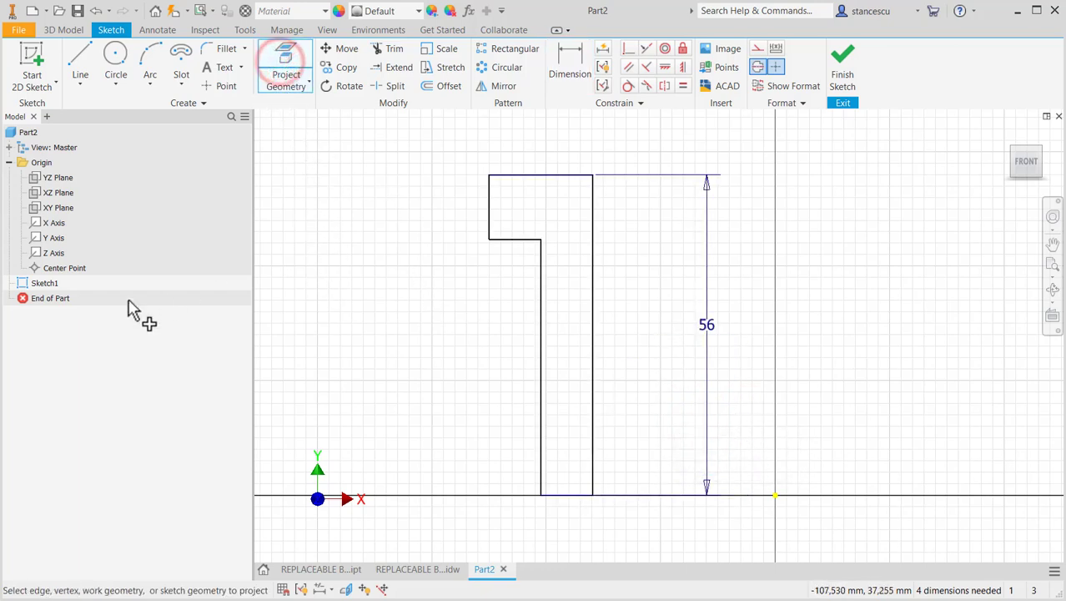
{"action": "left_click", "coordinate": [37, 240]}
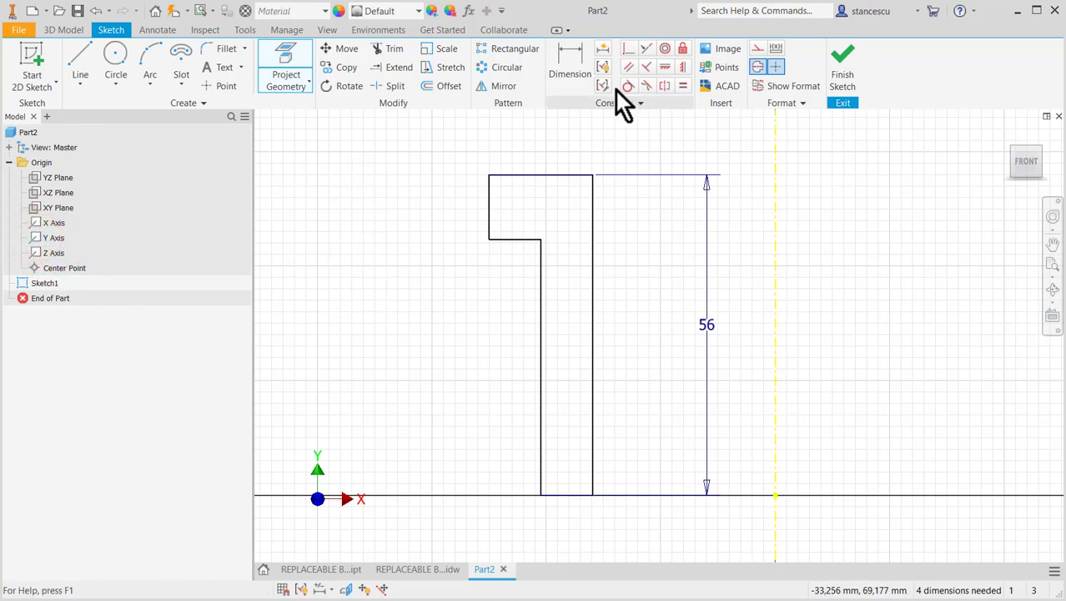
{"action": "left_click", "coordinate": [757, 65]}
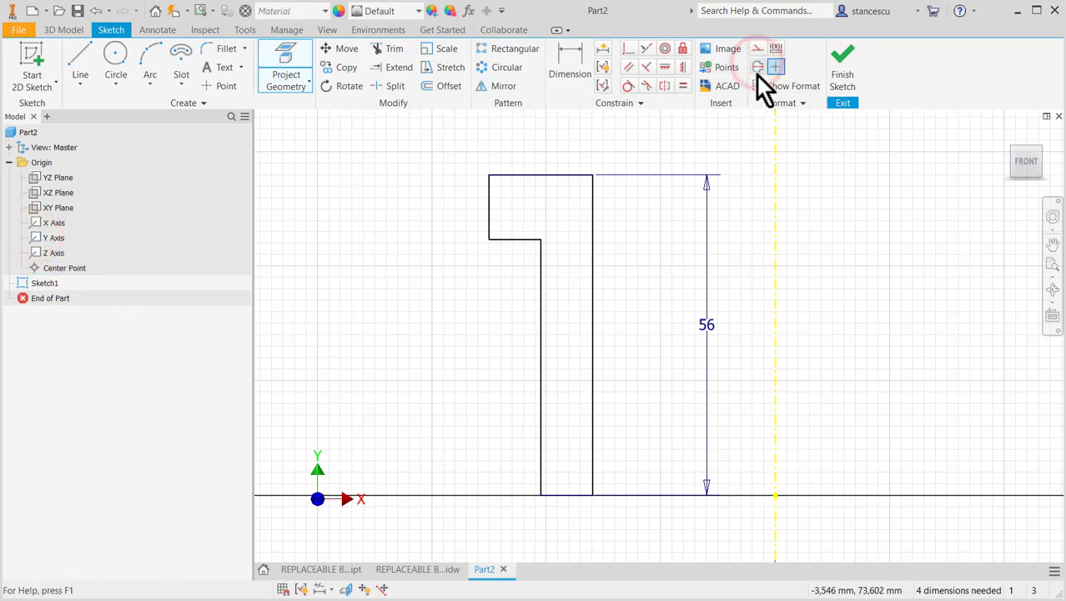
{"action": "left_click", "coordinate": [47, 253]}
{"action": "left_click", "coordinate": [46, 246]}
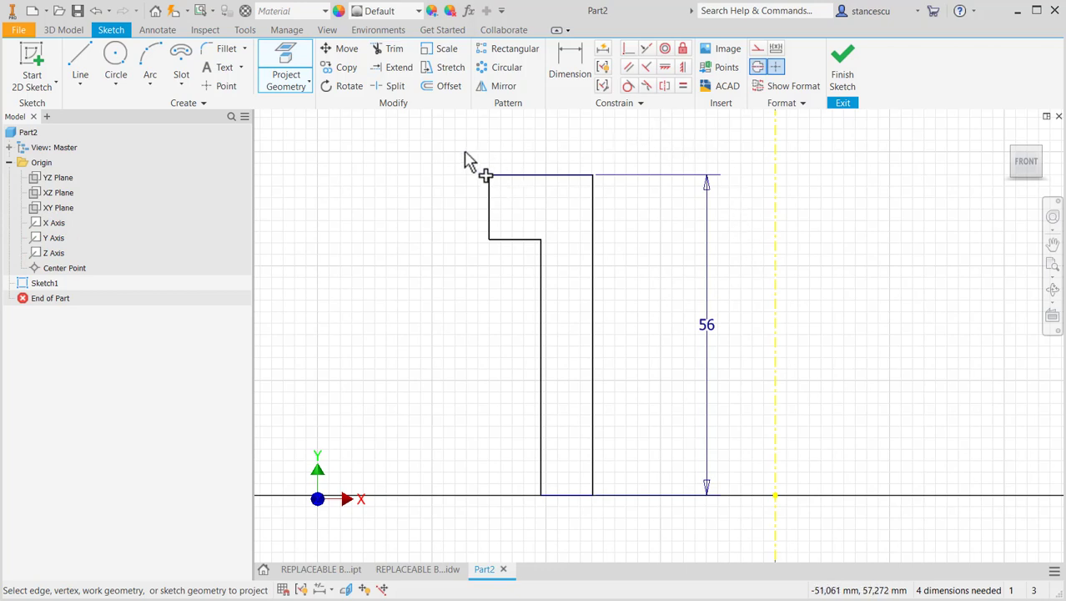
- Dimension the profile's inner vertical edge from the projected centerline as a 38 mm diameter
{"action": "key", "text": "Escape"}
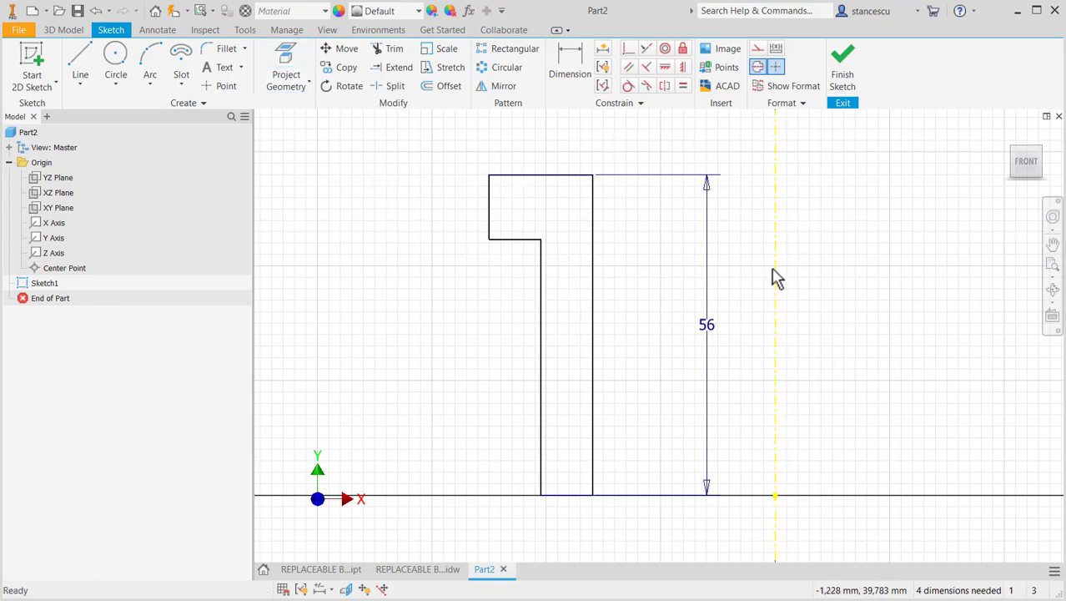
{"action": "middle_click_drag", "start_coordinate": [781, 284], "coordinate": [792, 343]}
{"action": "scroll", "coordinate": [787, 323], "scroll_direction": "down", "scroll_amount": 3}
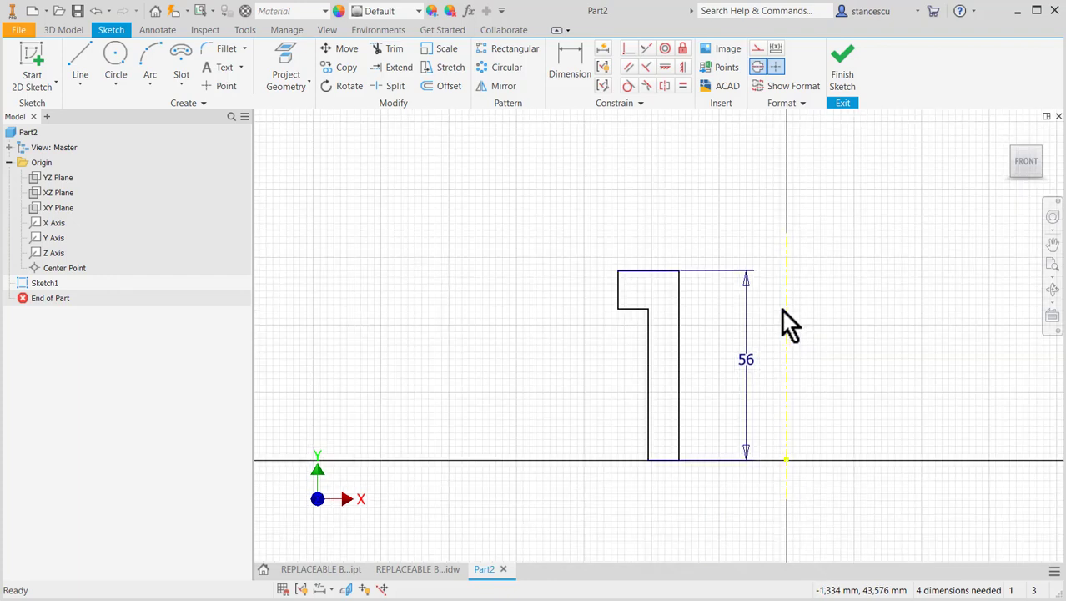
{"action": "left_click", "coordinate": [567, 62]}
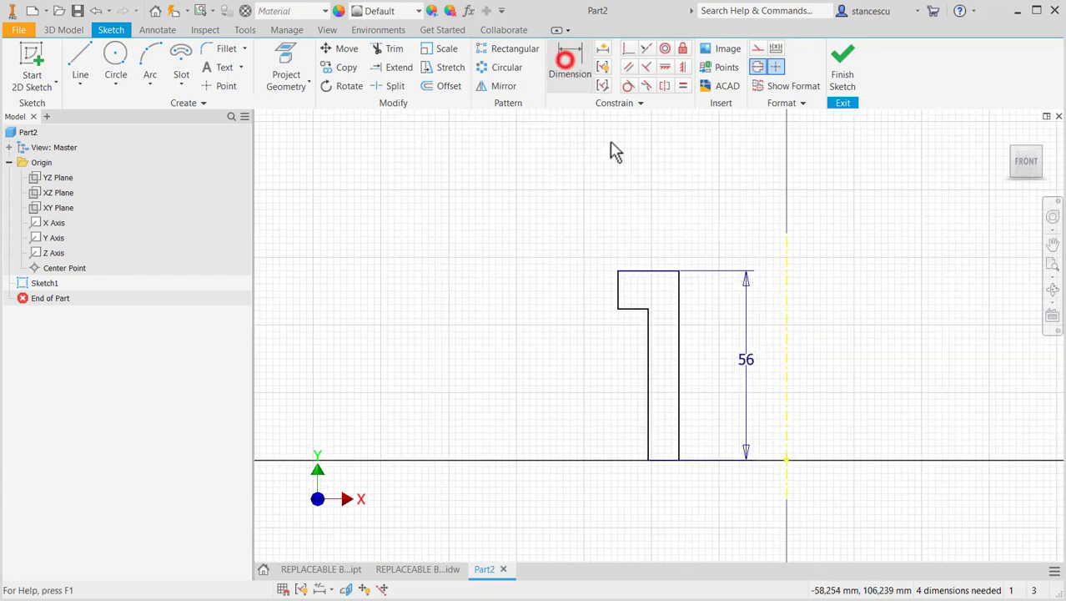
{"action": "left_click", "coordinate": [680, 290]}
{"action": "left_click", "coordinate": [786, 282]}
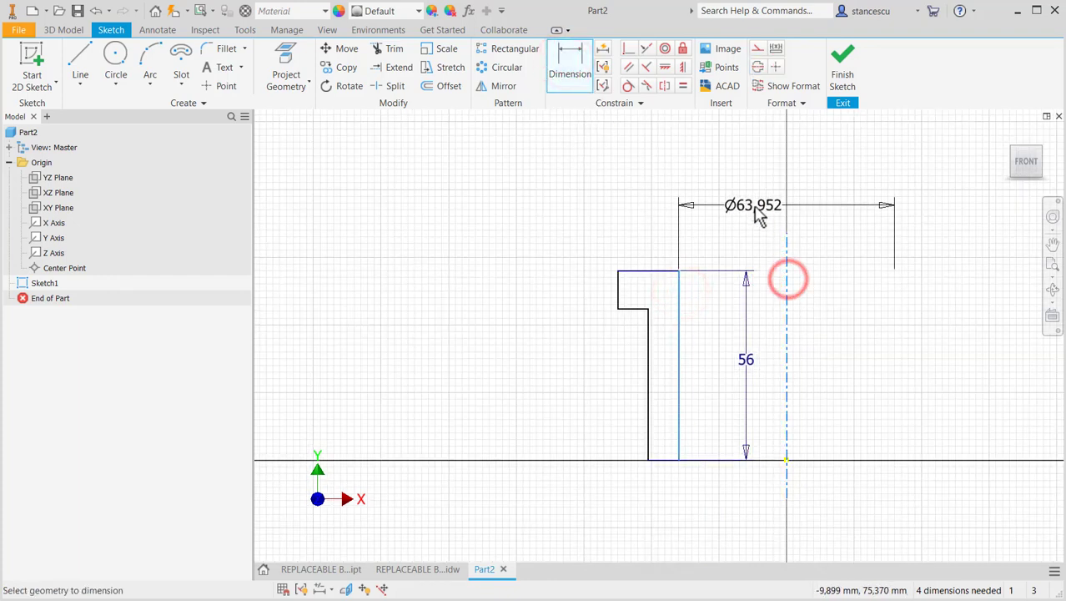
{"action": "left_click", "coordinate": [759, 214]}
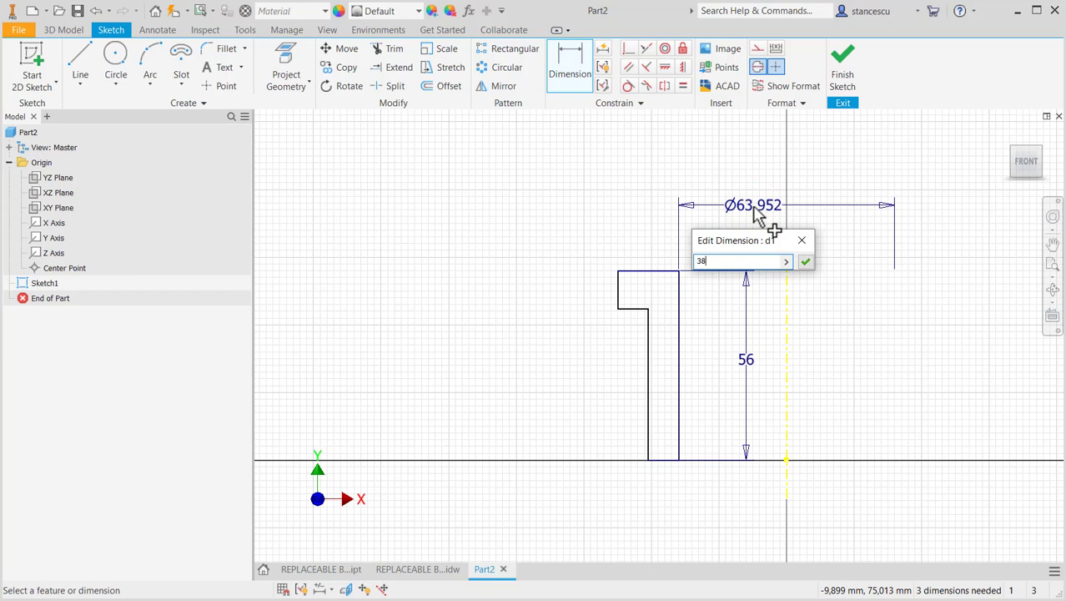
{"action": "key", "text": "Return"}
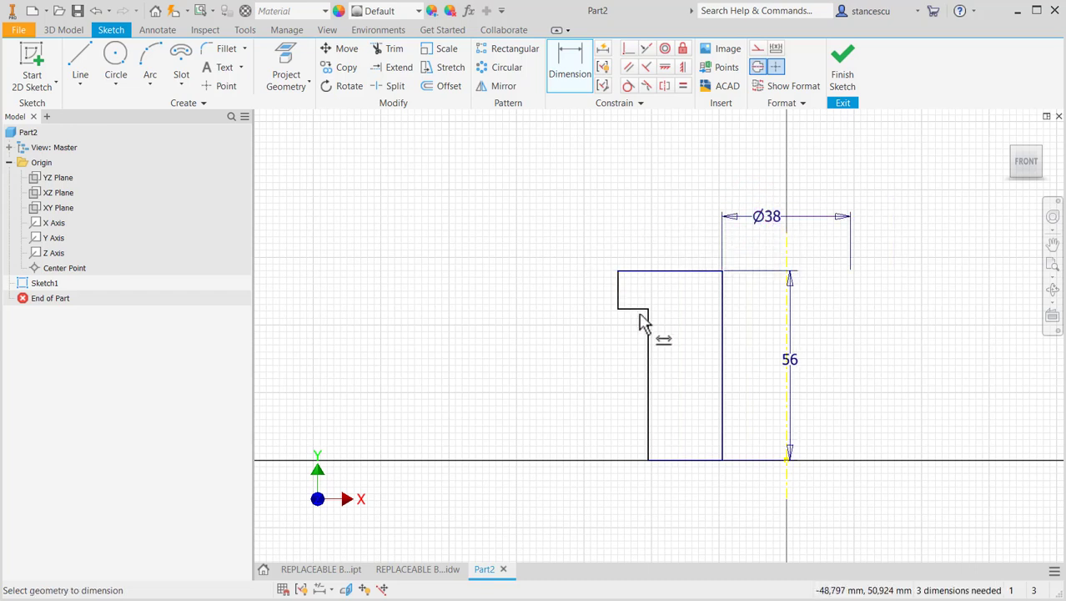
- Dimension the body's outer vertical edge from the centerline as a 50 mm diameter, placed below the profile
{"action": "left_click", "coordinate": [650, 343]}
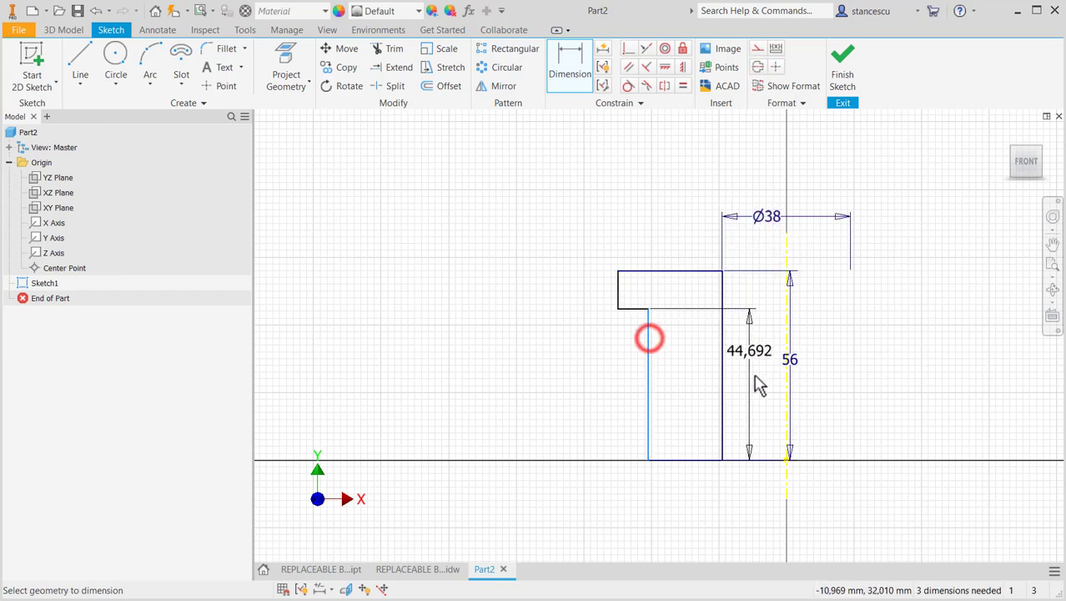
{"action": "left_click", "coordinate": [788, 447]}
{"action": "left_click", "coordinate": [817, 519]}
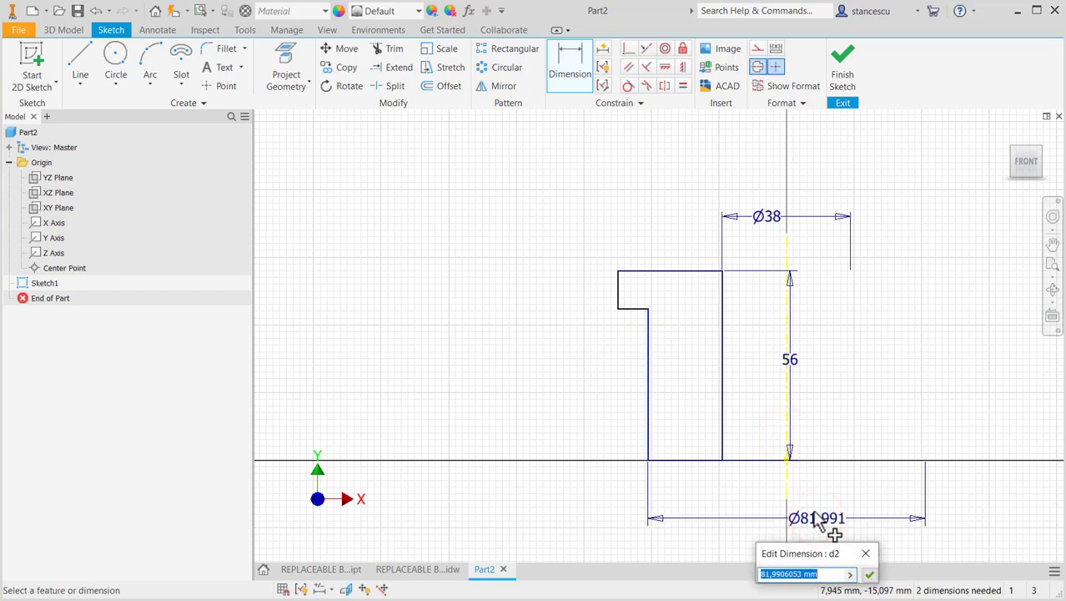
{"action": "key", "text": "Return"}
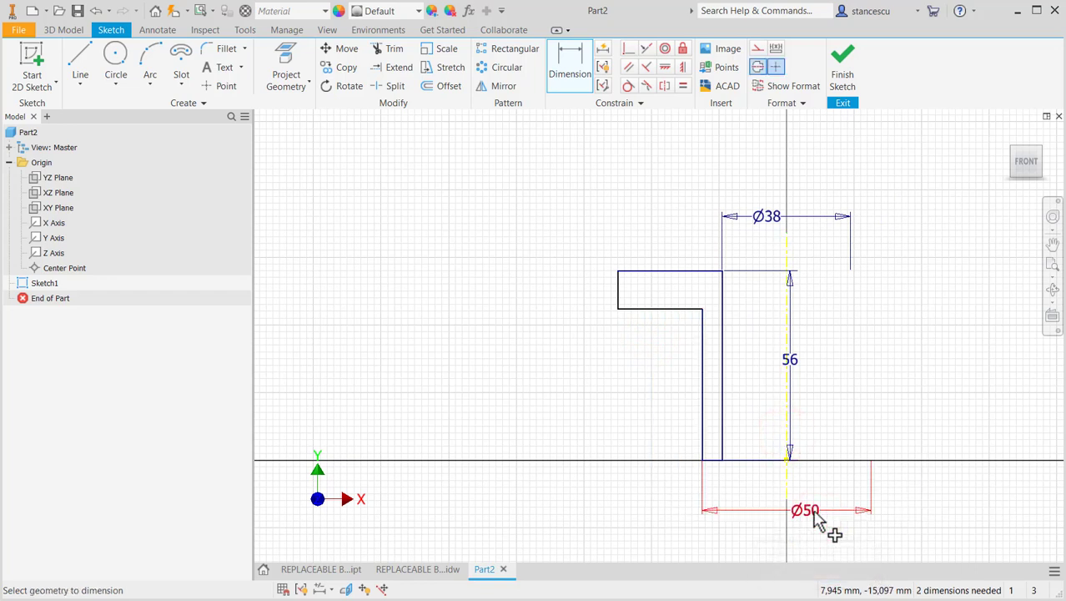
- Dimension the flange's outer vertical edge from the centerline as a 65 mm diameter, placed above the profile
{"action": "left_click", "coordinate": [617, 290]}
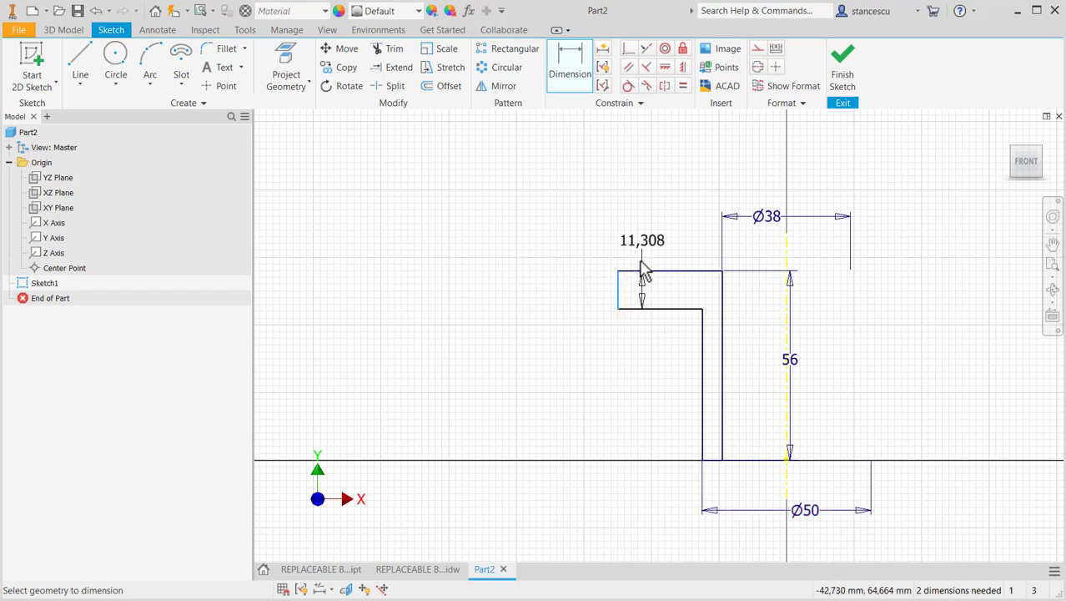
{"action": "left_click", "coordinate": [788, 307]}
{"action": "left_click", "coordinate": [750, 169]}
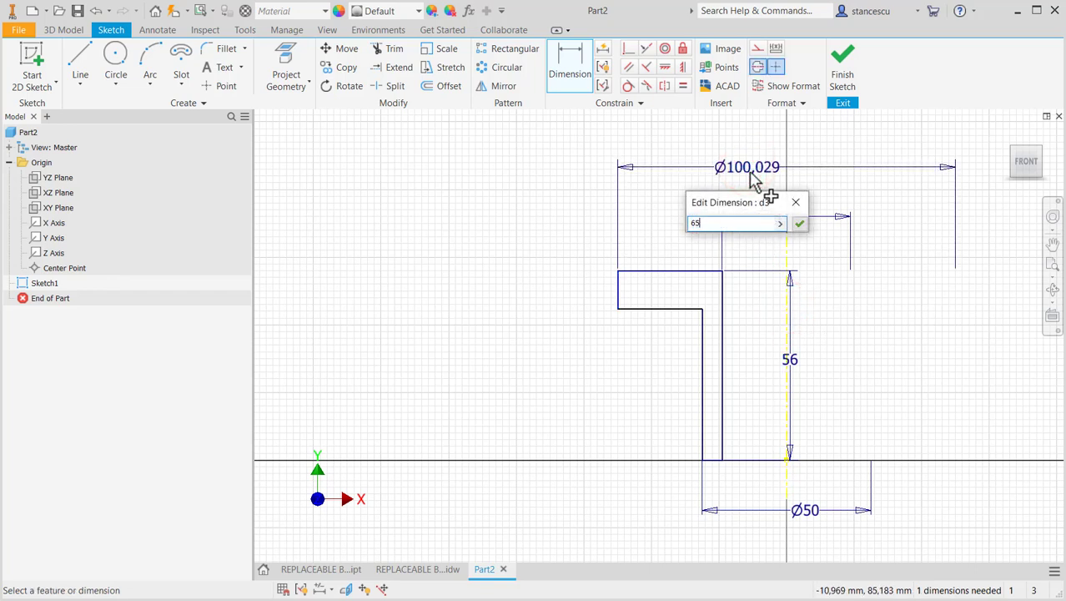
{"action": "key", "text": "Return"}
- Dimension the height of the flange's outer edge to 16 mm
{"action": "left_click", "coordinate": [676, 292]}
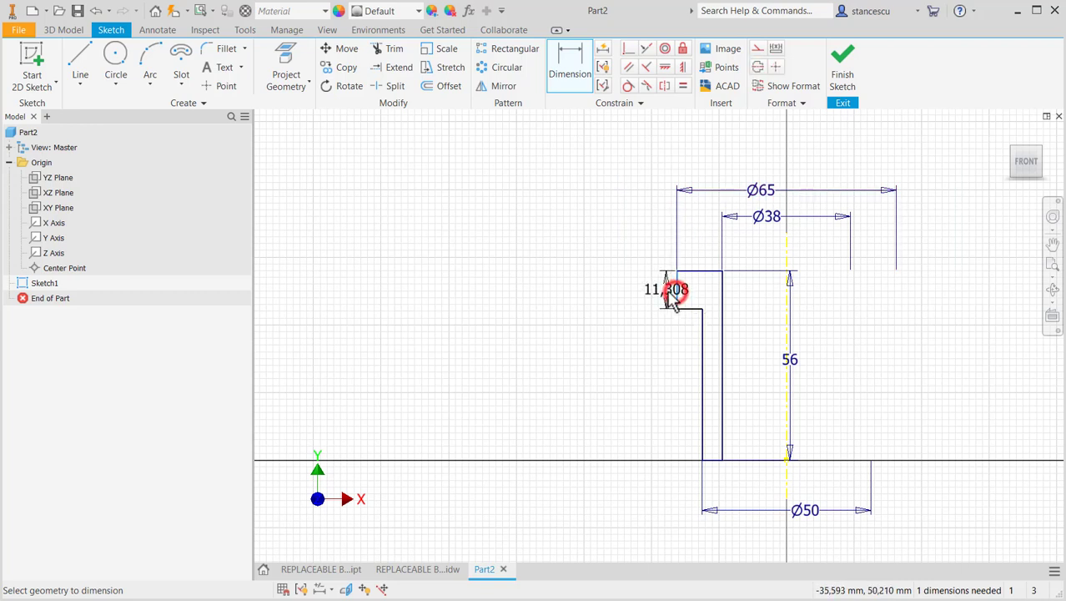
{"action": "left_click", "coordinate": [654, 298]}
{"action": "type", "text": "16"}
{"action": "key", "text": "Return"}
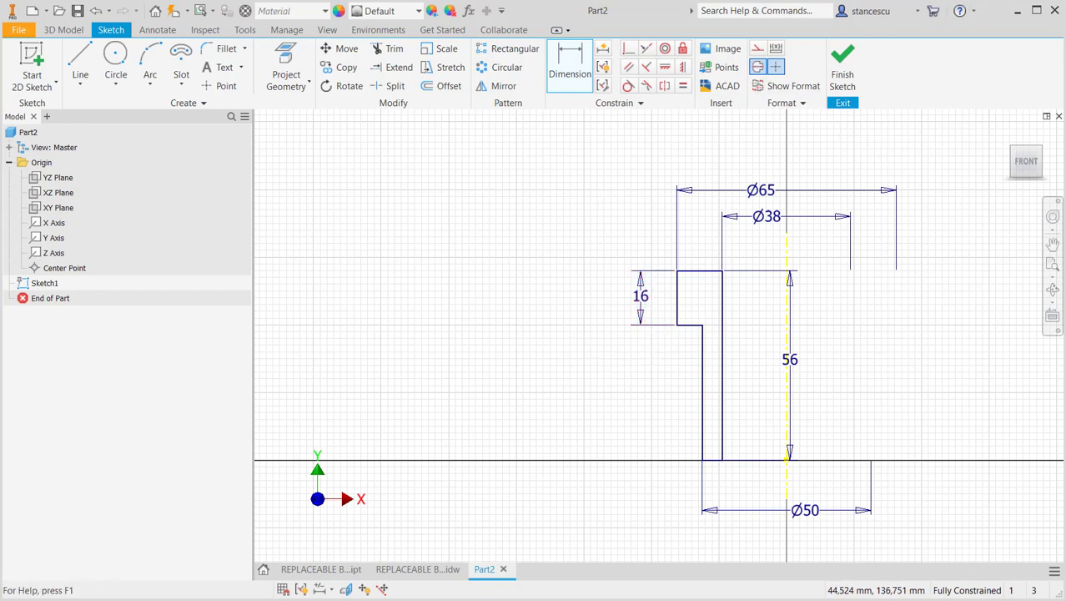
- Check the flange step in the bushing drawing, and in Part2 sketch its horizontal and vertical lines, about 3 mm high, at the flange's lower outer corner
{"action": "left_click", "coordinate": [411, 571]}
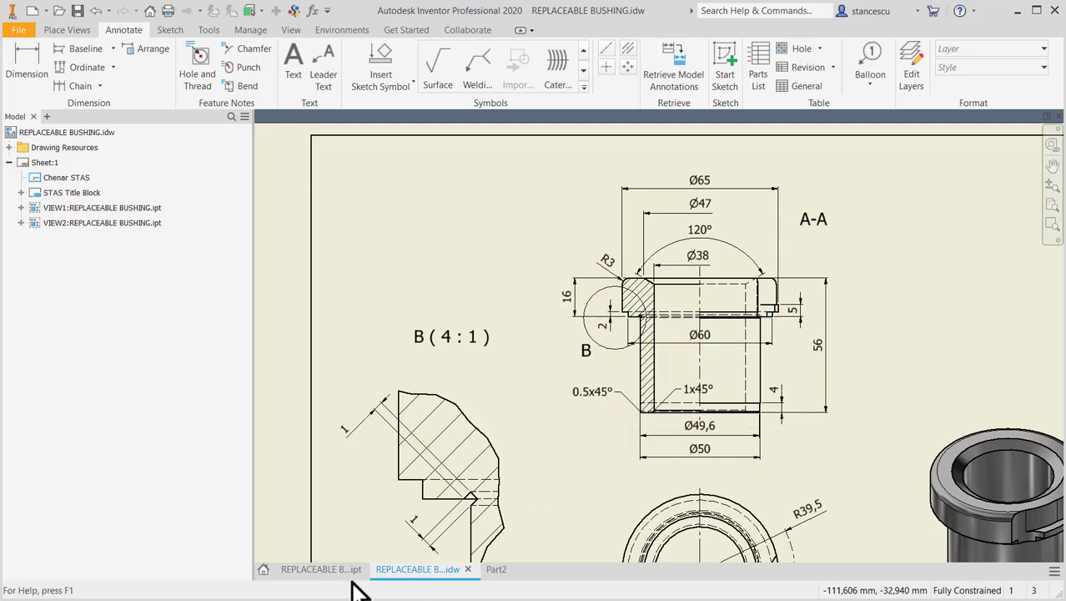
{"action": "left_click", "coordinate": [496, 568]}
{"action": "scroll", "coordinate": [659, 334], "scroll_direction": "up", "scroll_amount": 3}
{"action": "left_click", "coordinate": [81, 55]}
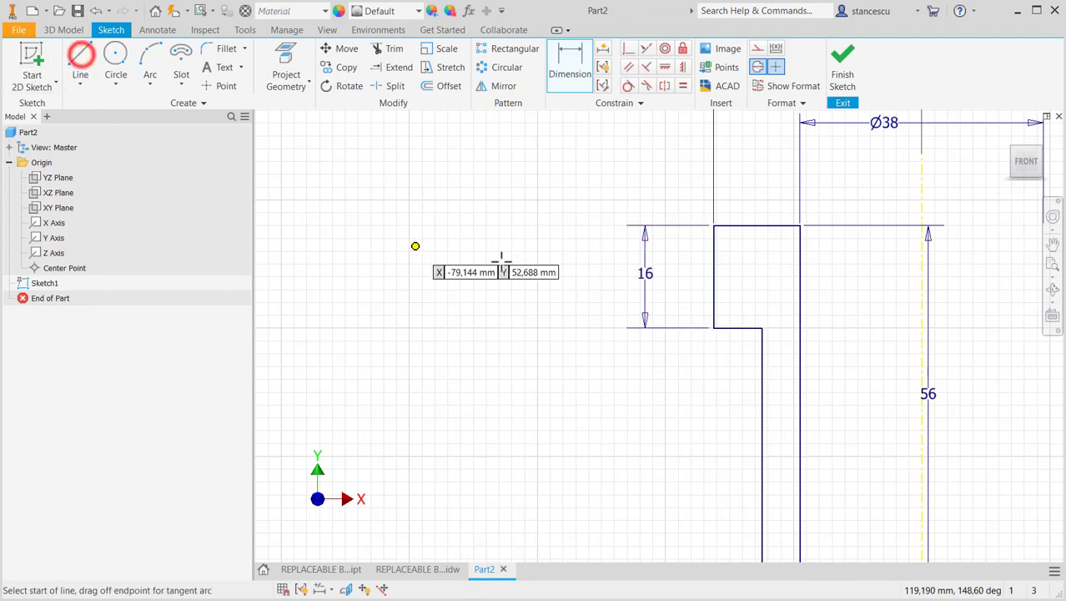
{"action": "left_click", "coordinate": [715, 308]}
{"action": "left_click", "coordinate": [744, 307]}
{"action": "double_click", "coordinate": [744, 328]}
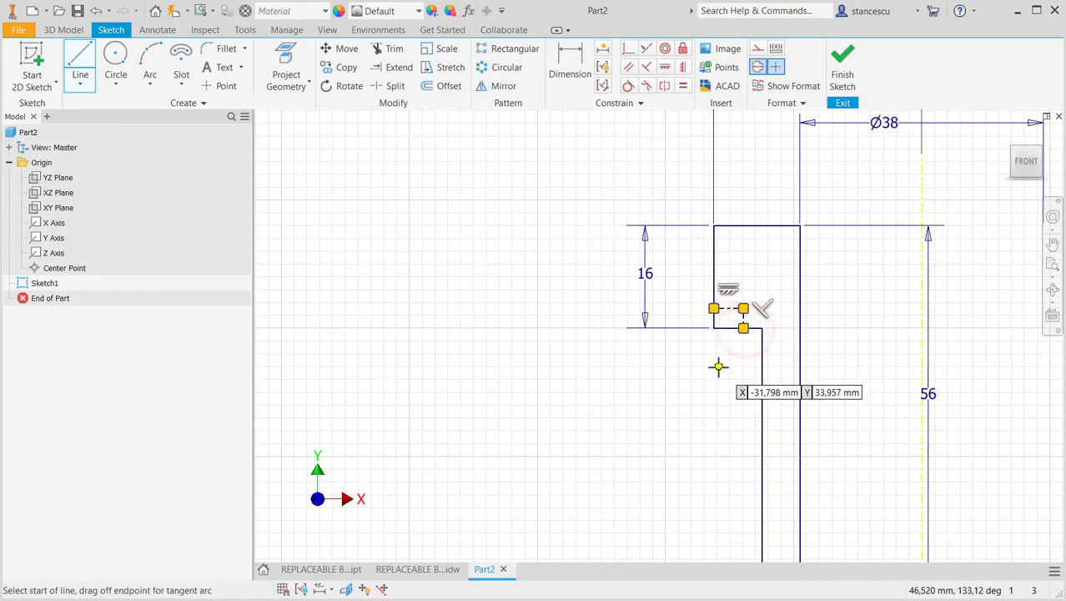
{"action": "key", "text": "Escape"}
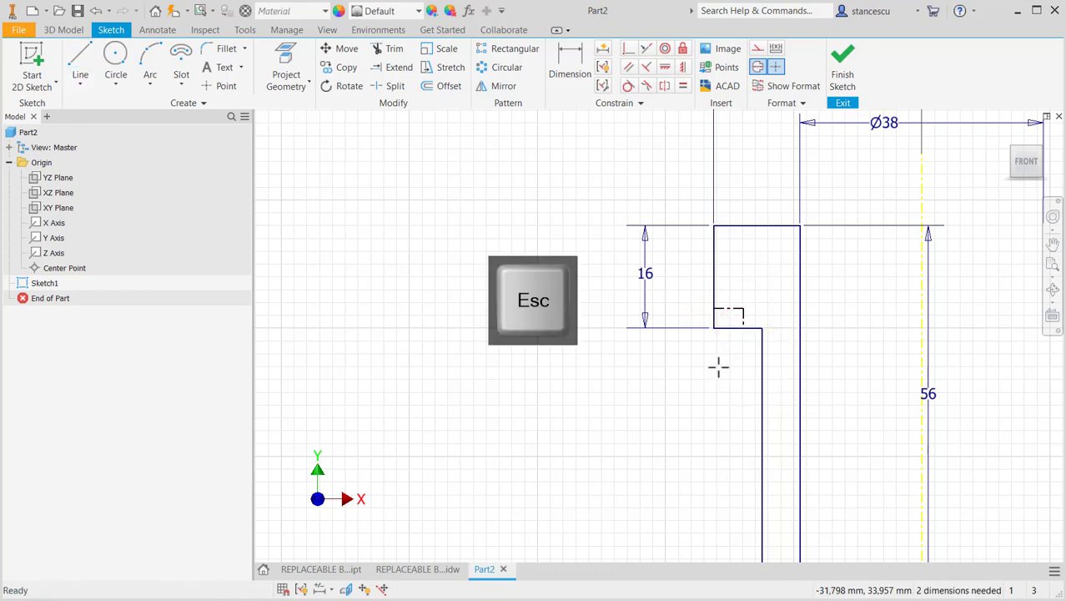
- Turn off the Centerline format and convert the two lines of the flange step to normal sketch lines
{"action": "left_click", "coordinate": [754, 67]}
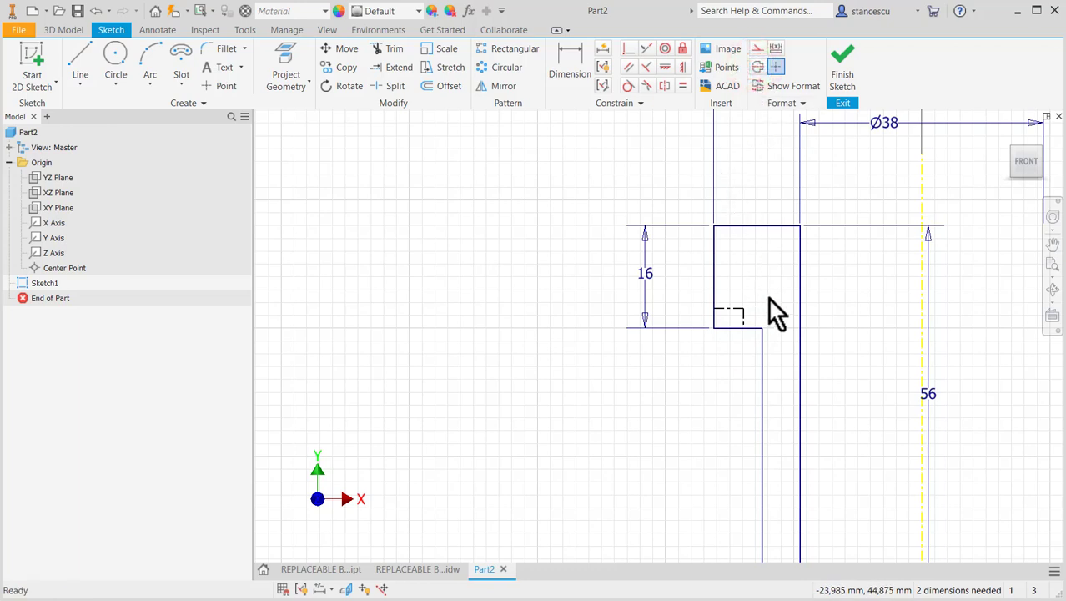
{"action": "left_click_drag", "start_coordinate": [767, 296], "coordinate": [736, 328]}
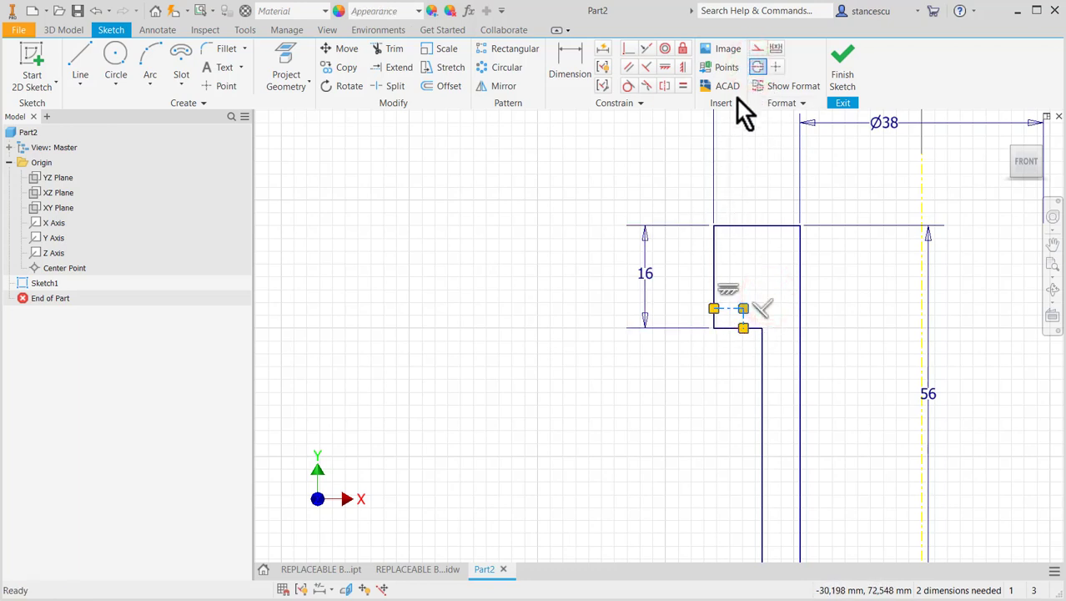
{"action": "left_click", "coordinate": [755, 65]}
{"action": "left_click", "coordinate": [585, 306]}
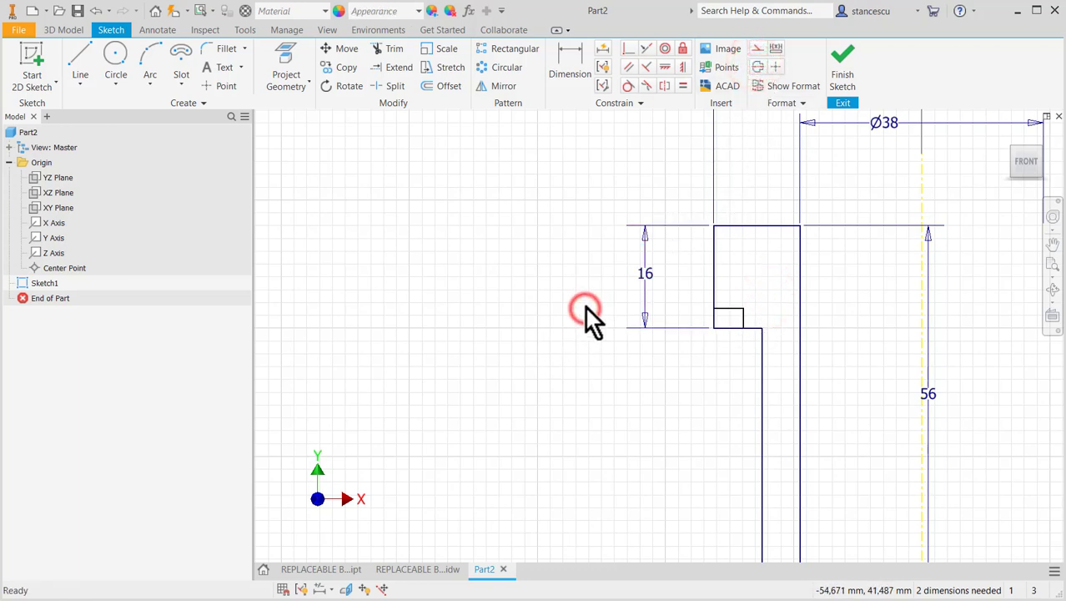
- Trim the flange's lower outer corner away outside the new step lines
{"action": "left_click", "coordinate": [388, 49]}
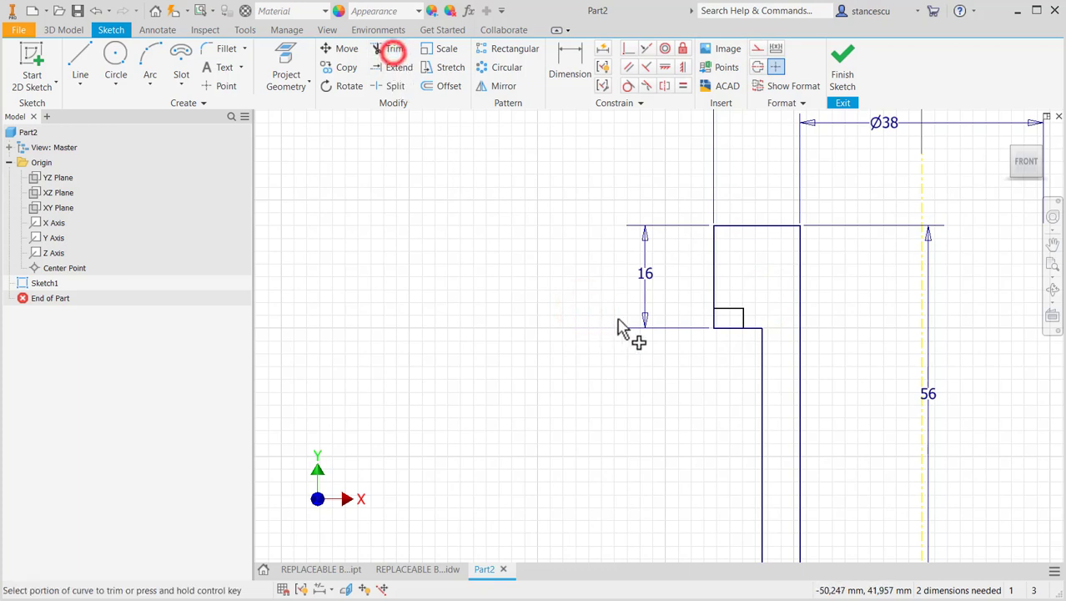
{"action": "left_click", "coordinate": [711, 316]}
{"action": "left_click", "coordinate": [729, 326]}
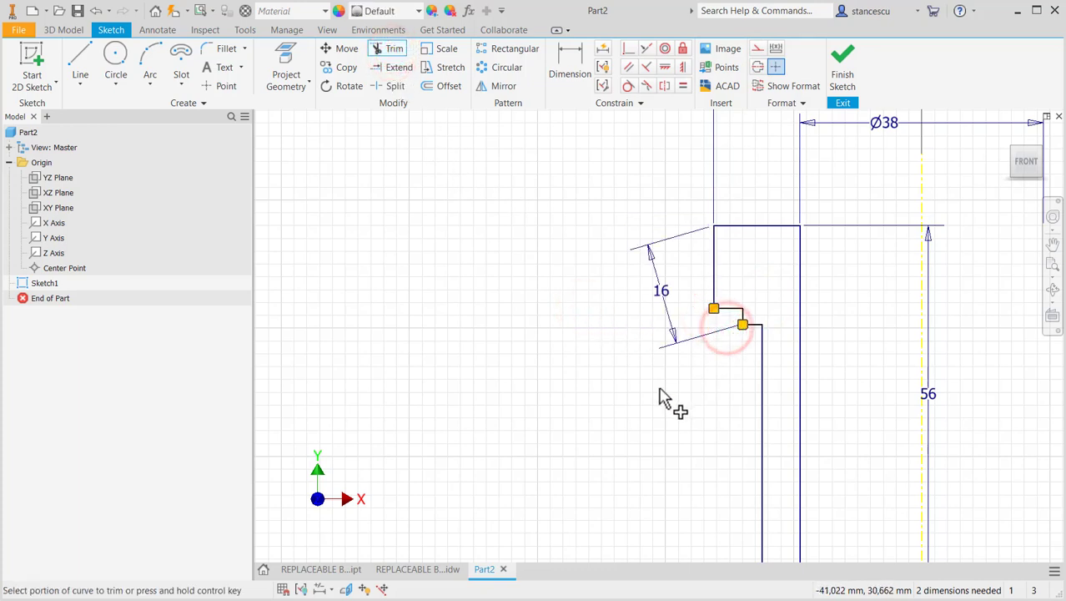
{"action": "key", "text": "Escape"}
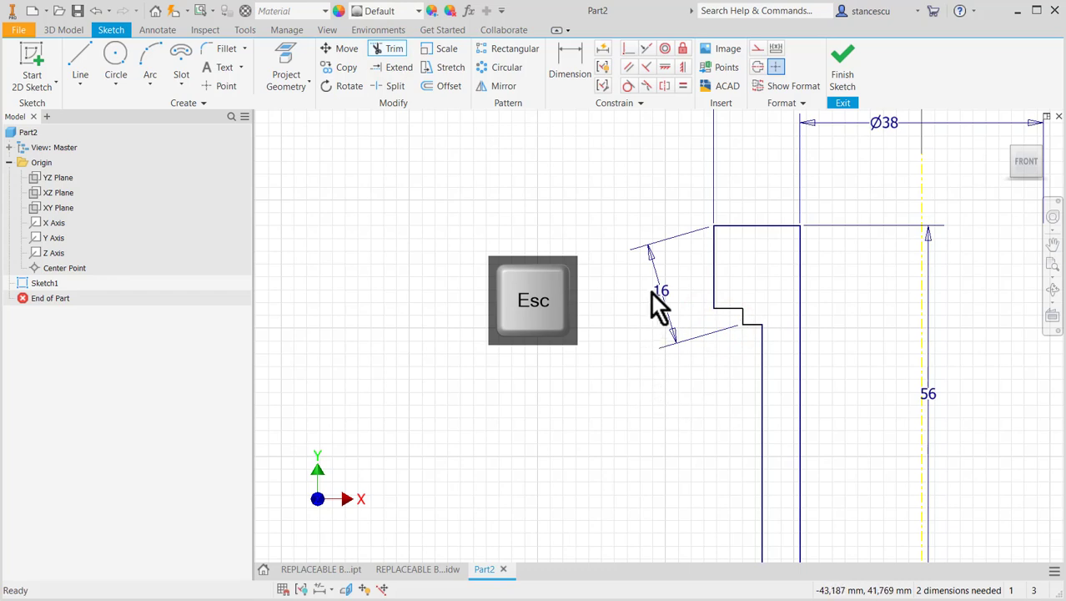
- Replace the slanted flange height dimension with a vertical 16 mm dimension from the top edge to the flange's lowest horizontal edge
{"action": "left_click", "coordinate": [661, 291]}
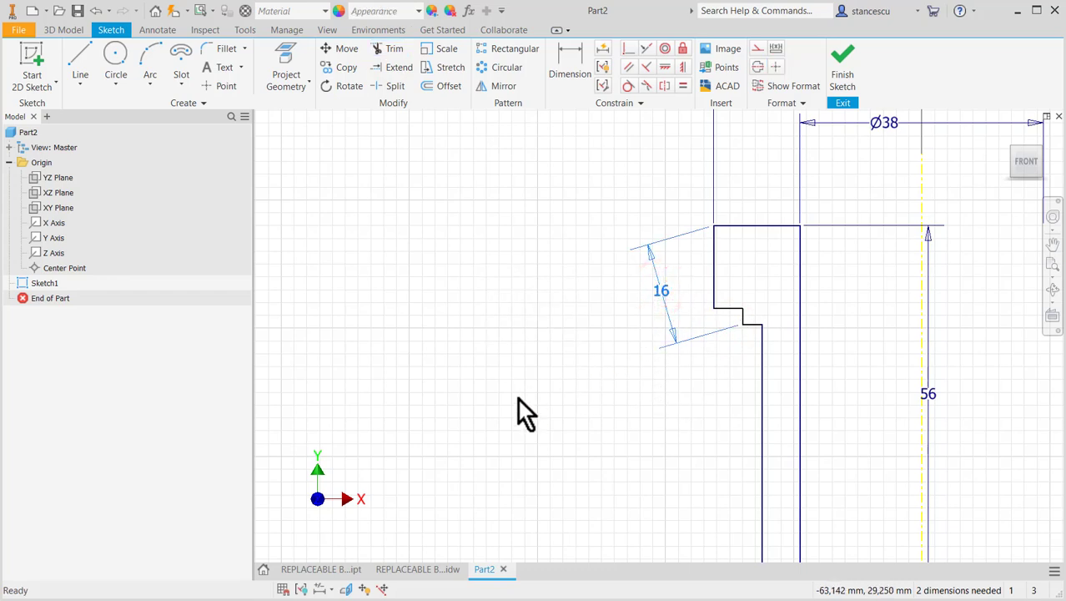
{"action": "key", "text": "Delete"}
{"action": "left_click", "coordinate": [569, 69]}
{"action": "left_click", "coordinate": [749, 322]}
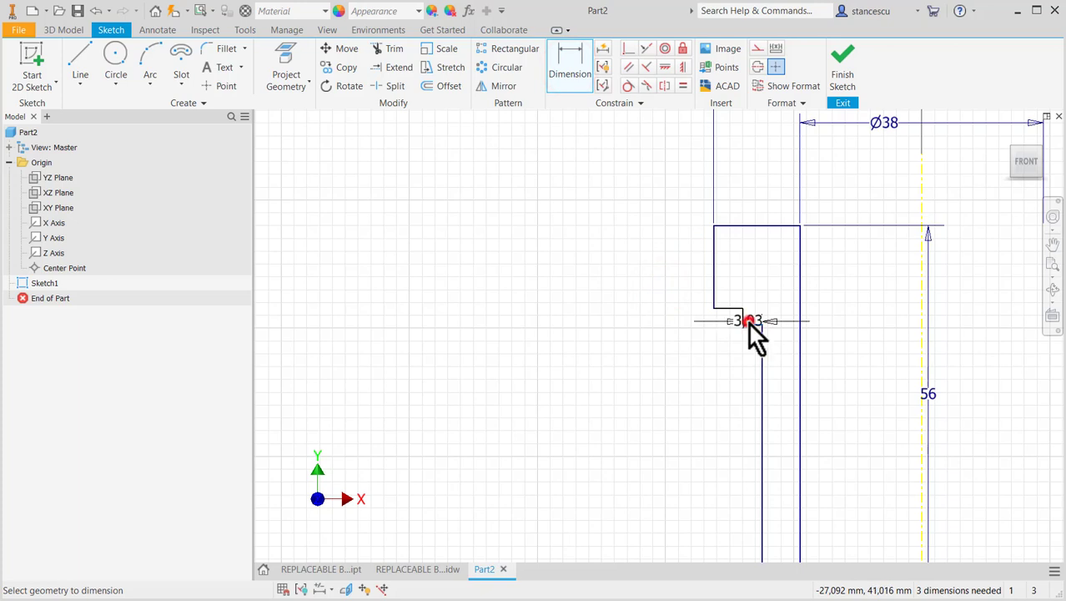
{"action": "left_click", "coordinate": [735, 224]}
{"action": "left_click", "coordinate": [677, 282]}
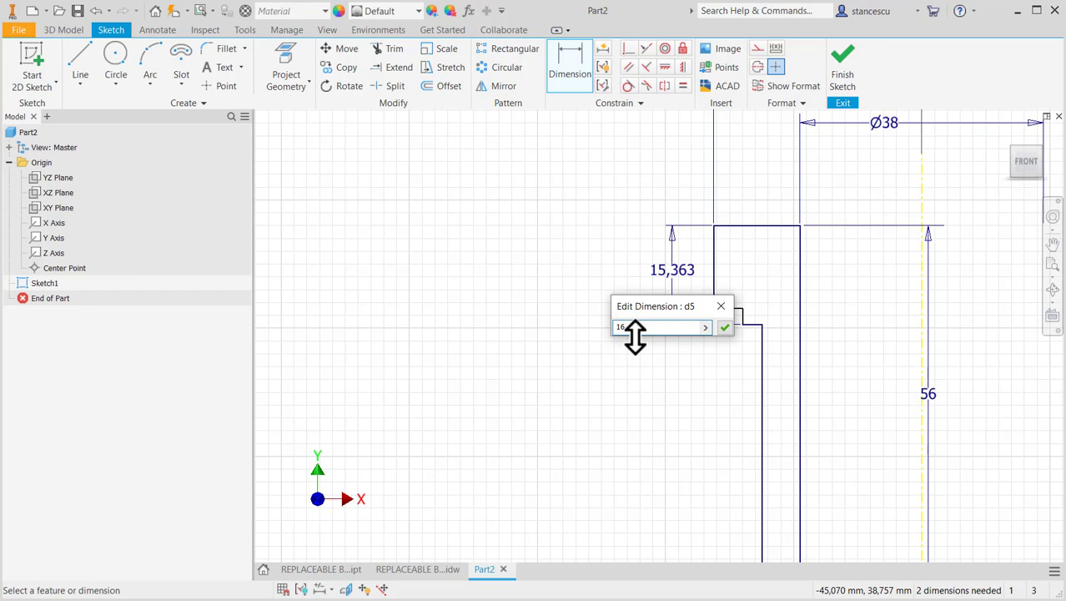
{"action": "key", "text": "Return"}
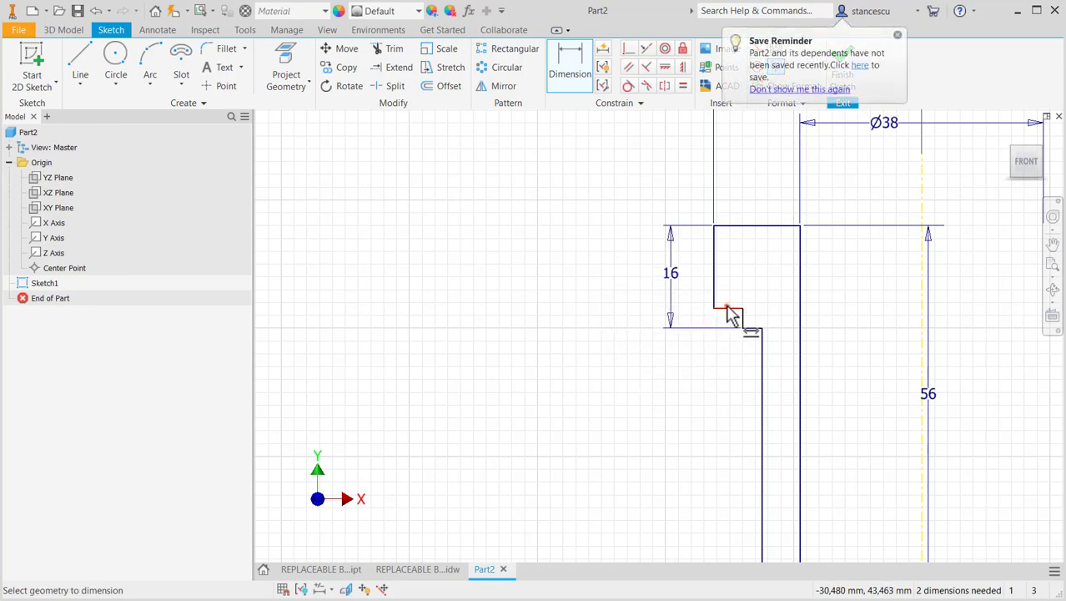
- Dimension the height of the flange step between its two horizontal edges to 2 mm
{"action": "left_click", "coordinate": [728, 308]}
{"action": "left_click", "coordinate": [751, 326]}
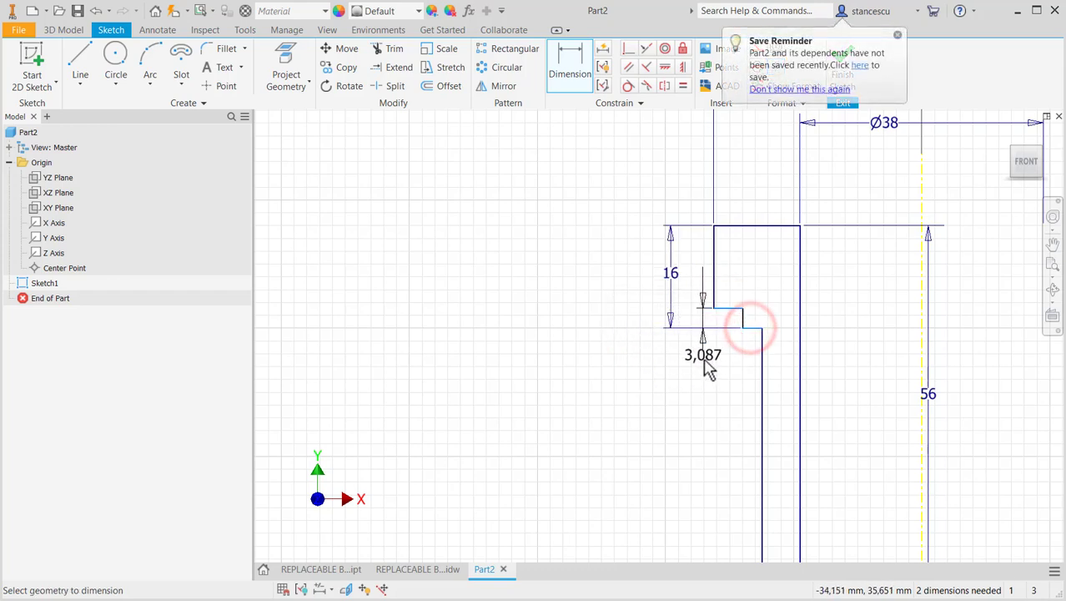
{"action": "left_click", "coordinate": [694, 361]}
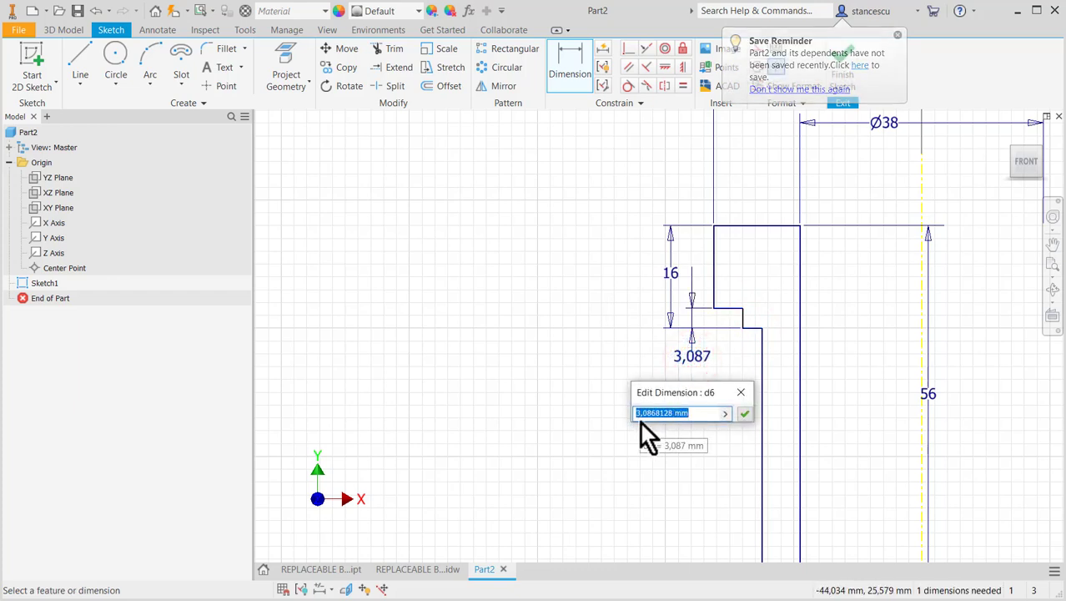
{"action": "type", "text": "2"}
{"action": "key", "text": "Return"}
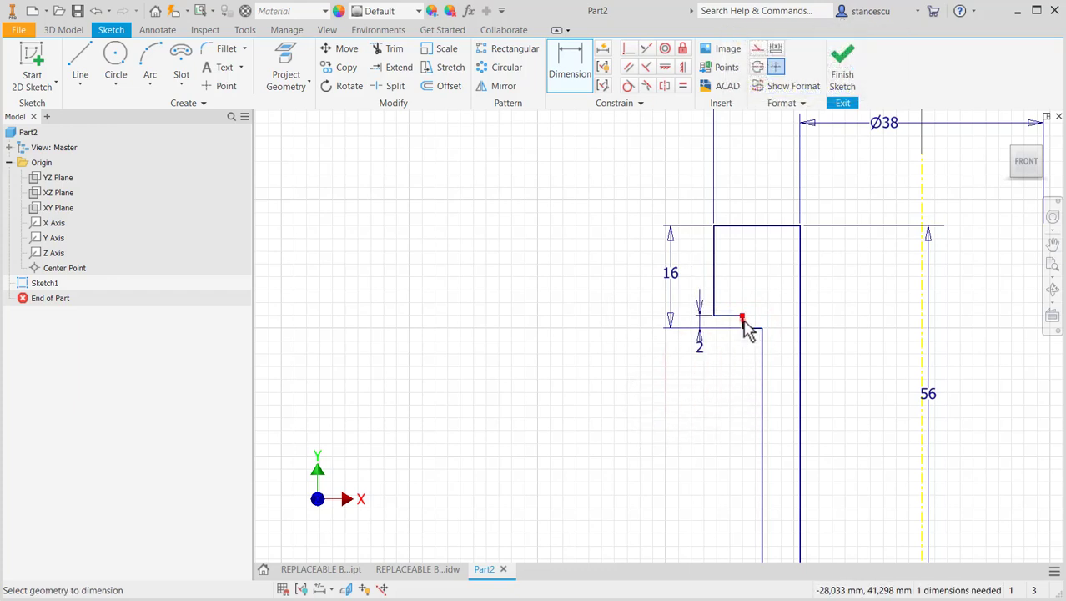
- Dimension the flange step's inner corner from the centerline as a 60 mm diameter
{"action": "left_click", "coordinate": [742, 317]}
{"action": "left_click", "coordinate": [923, 345]}
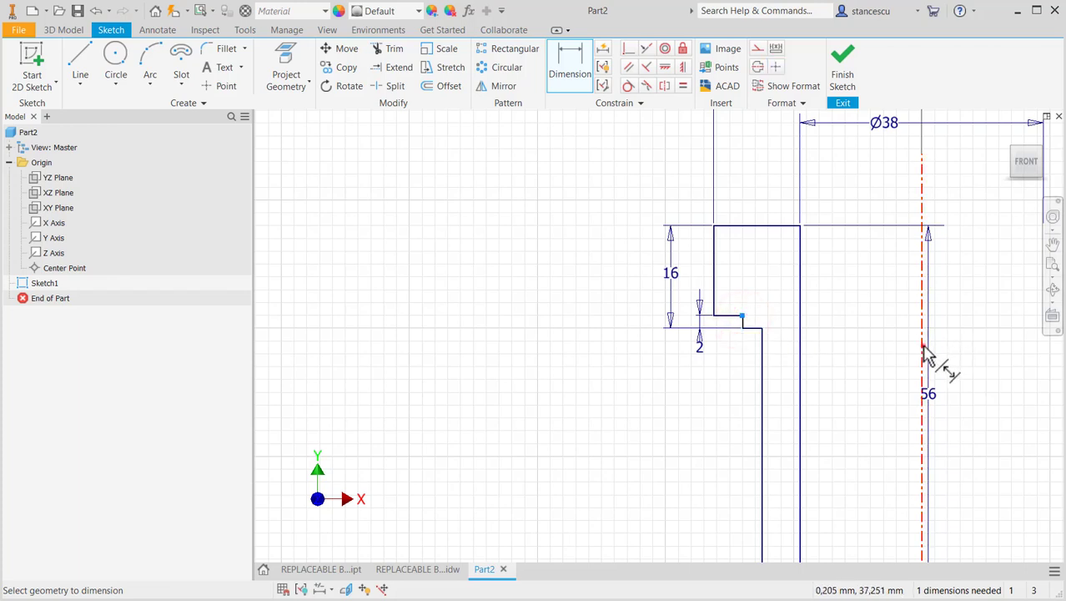
{"action": "left_click", "coordinate": [870, 372]}
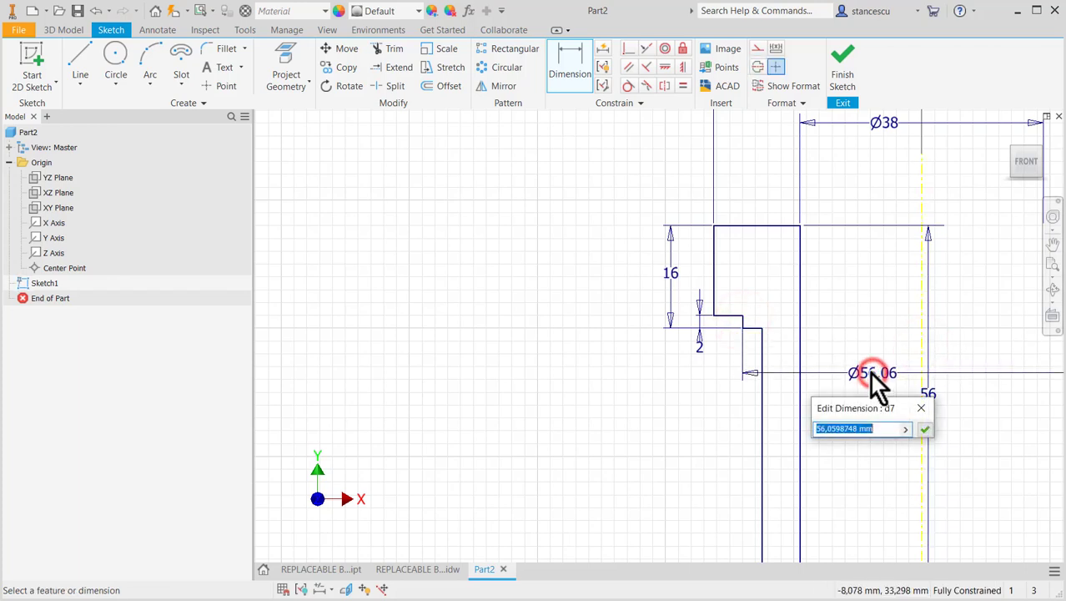
{"action": "type", "text": "60"}
{"action": "key", "text": "Return"}
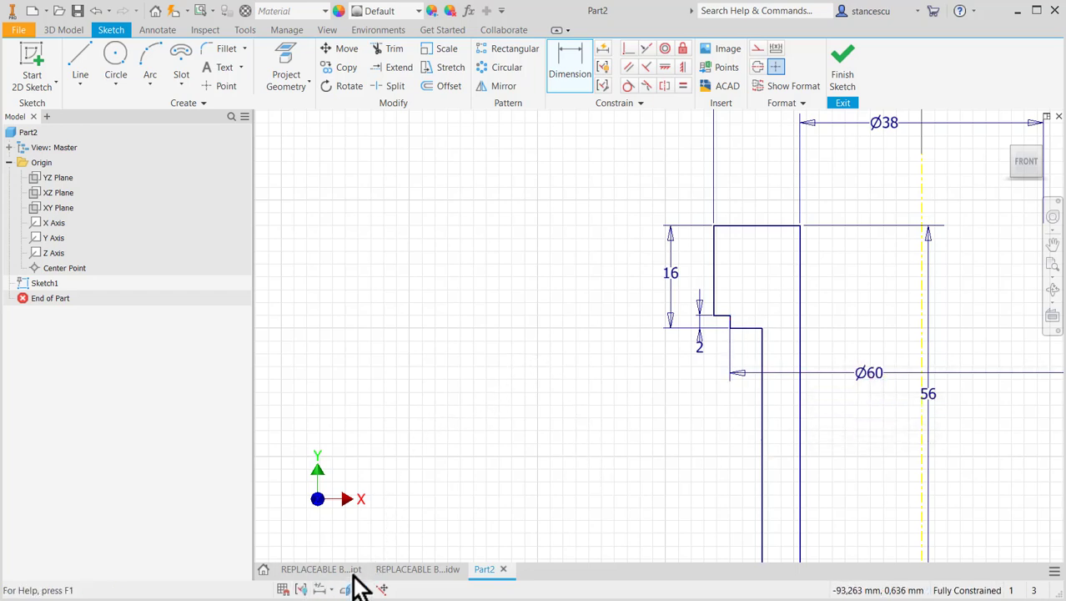
- Check the countersink dimensions in the bushing drawing and sketch a slanted line about 6.6 mm long across the flange's upper inner corner
{"action": "left_click", "coordinate": [397, 569]}
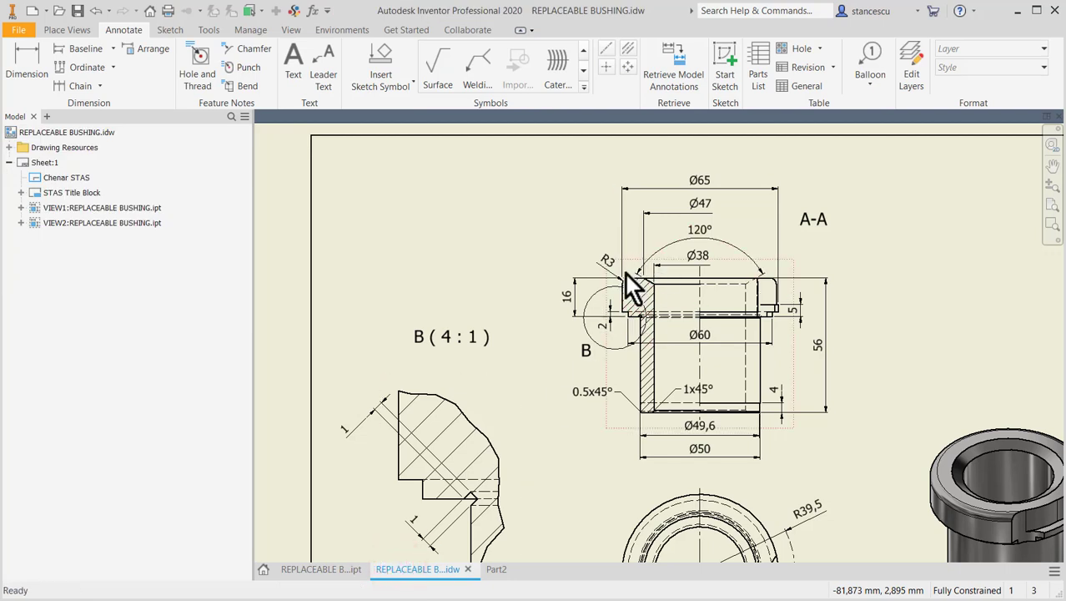
{"action": "left_click", "coordinate": [677, 244]}
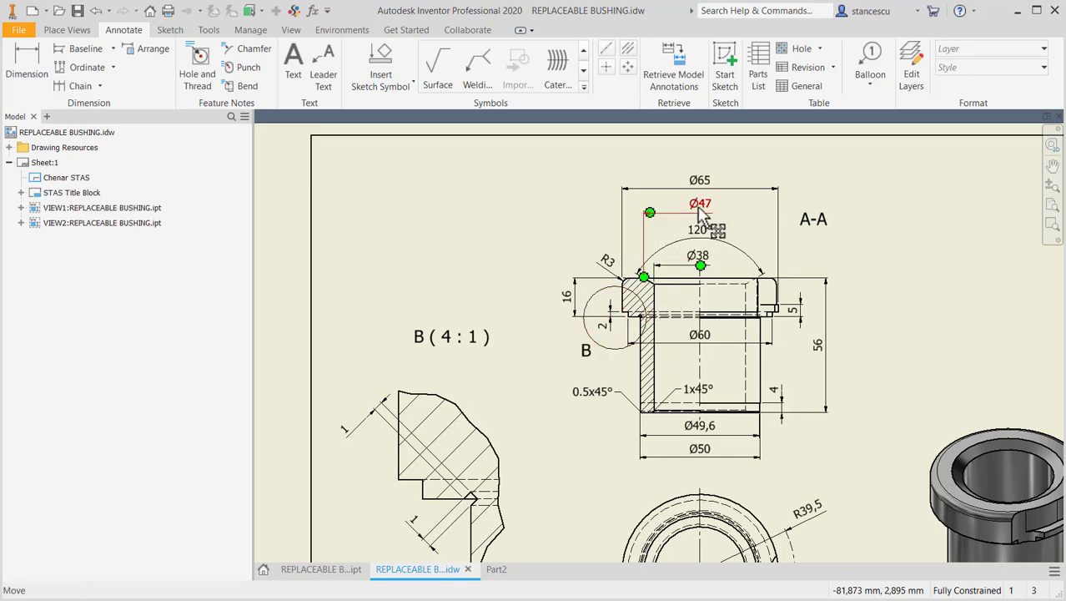
{"action": "left_click", "coordinate": [497, 568]}
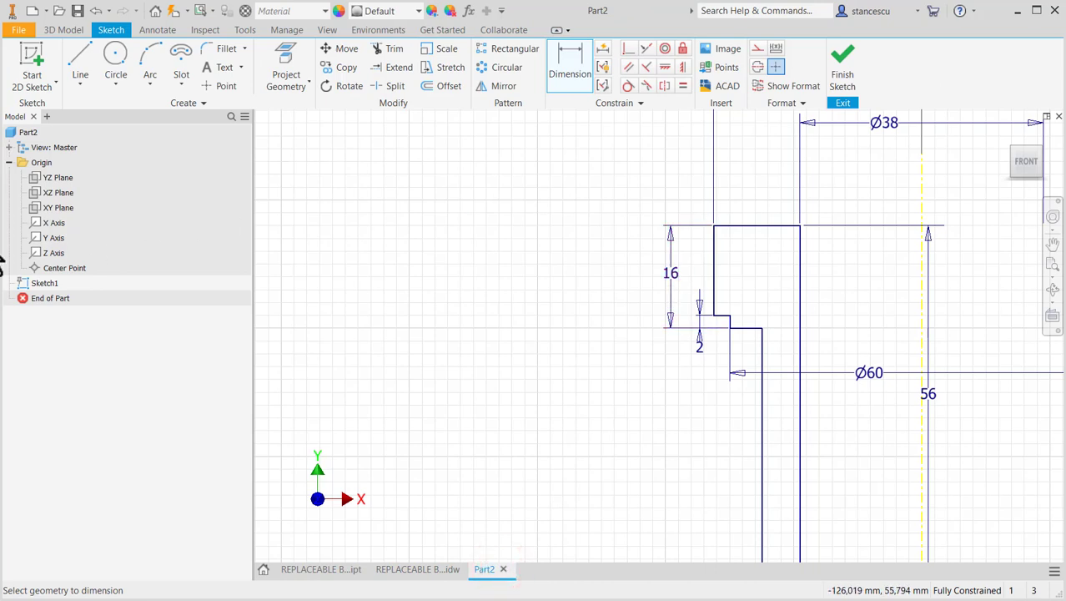
{"action": "left_click", "coordinate": [81, 67]}
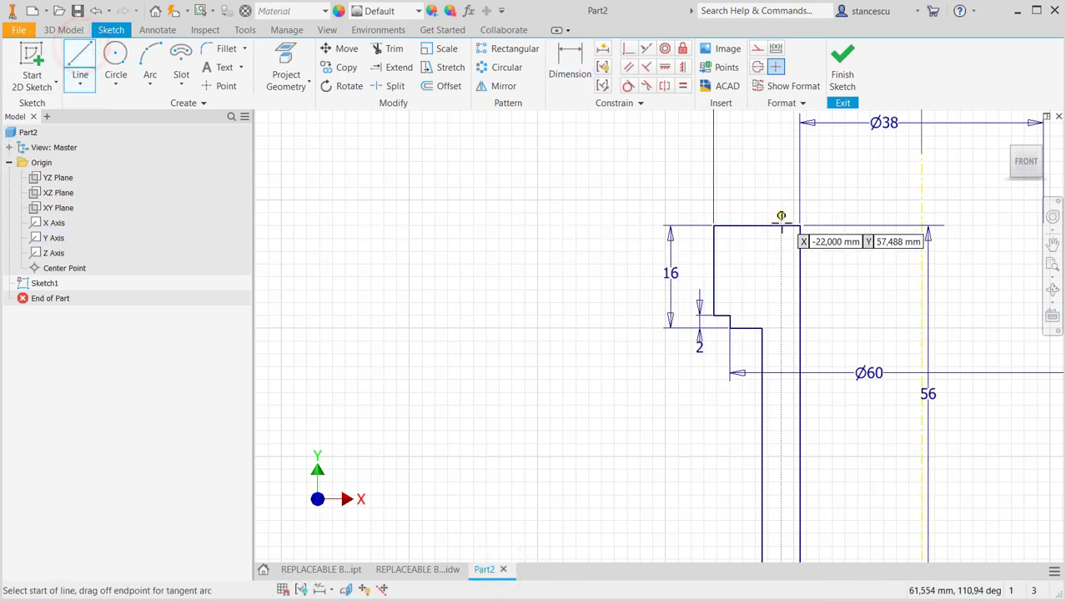
{"action": "left_click", "coordinate": [764, 225]}
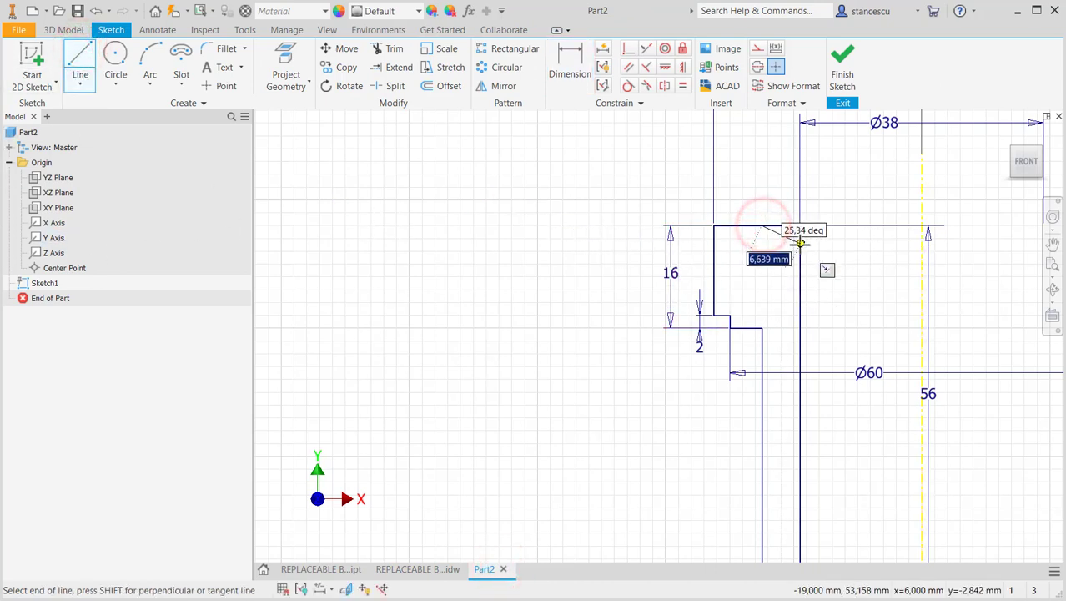
{"action": "left_click", "coordinate": [800, 243]}
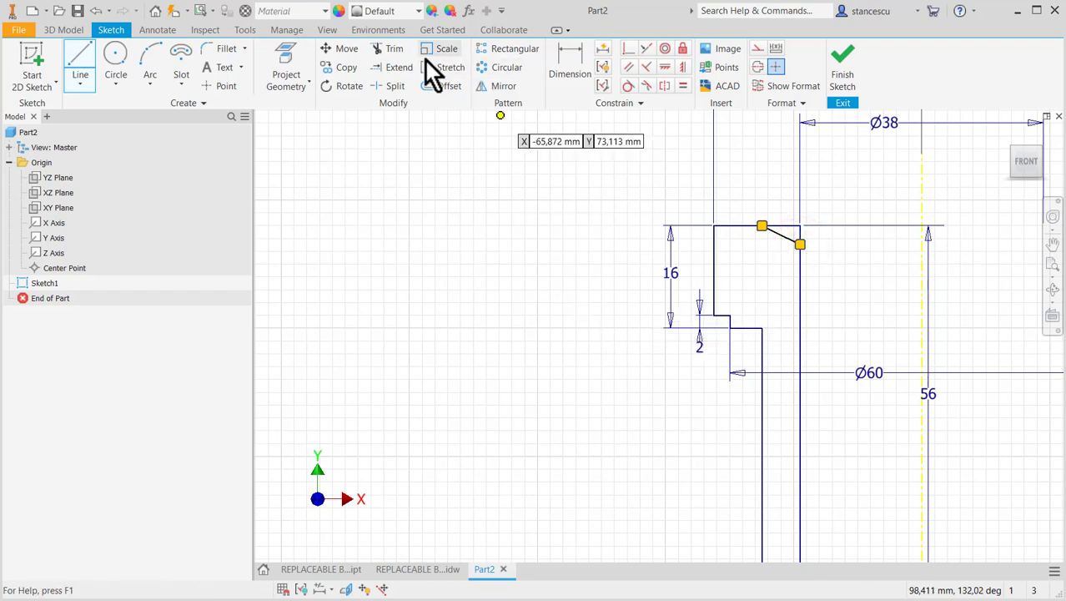
- Trim the horizontal and vertical corner segments outside the slanted countersink line
{"action": "left_click", "coordinate": [397, 49]}
{"action": "left_click", "coordinate": [780, 225]}
{"action": "left_click", "coordinate": [799, 236]}
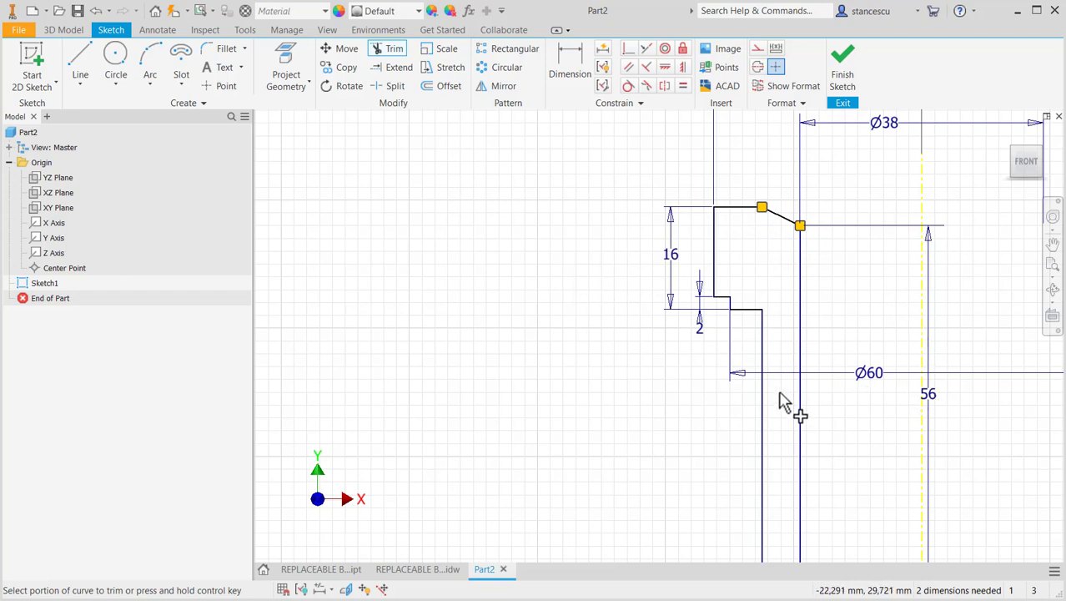
{"action": "key", "text": "Escape"}
- Replace the overall height dimension with a 56 mm dimension between the profile's bottom edge and the flange's top edge
{"action": "left_click", "coordinate": [928, 393]}
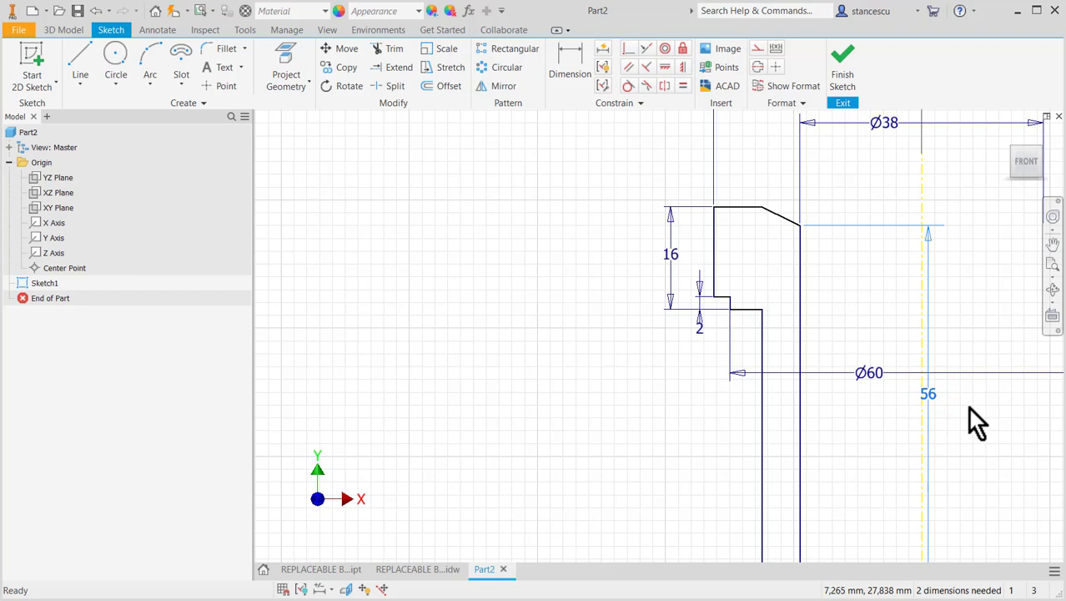
{"action": "key", "text": "Delete"}
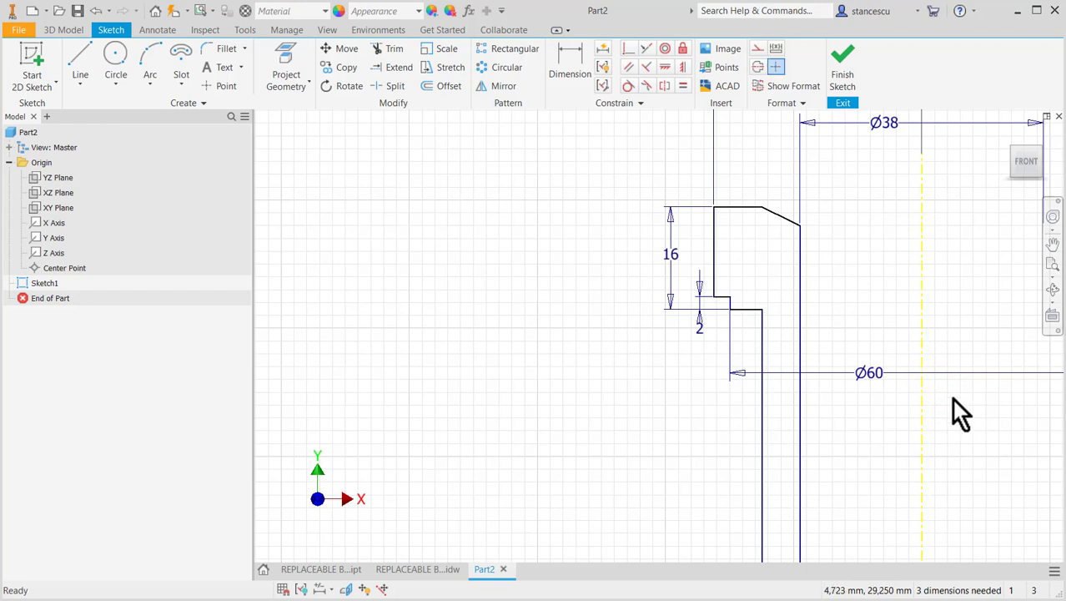
{"action": "left_click", "coordinate": [564, 60]}
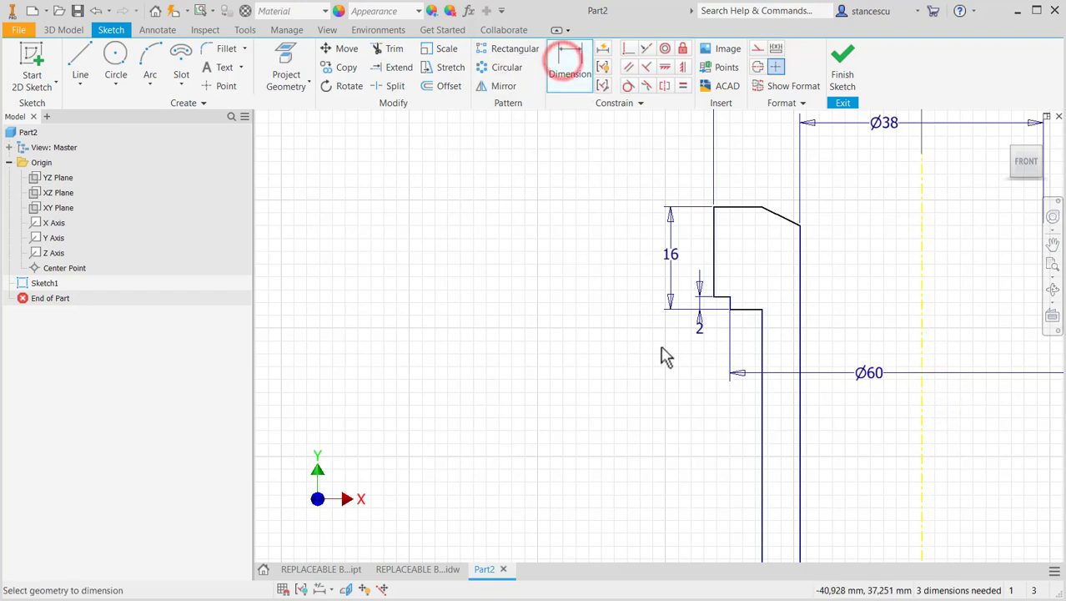
{"action": "scroll", "coordinate": [664, 354], "scroll_direction": "down", "scroll_amount": 2}
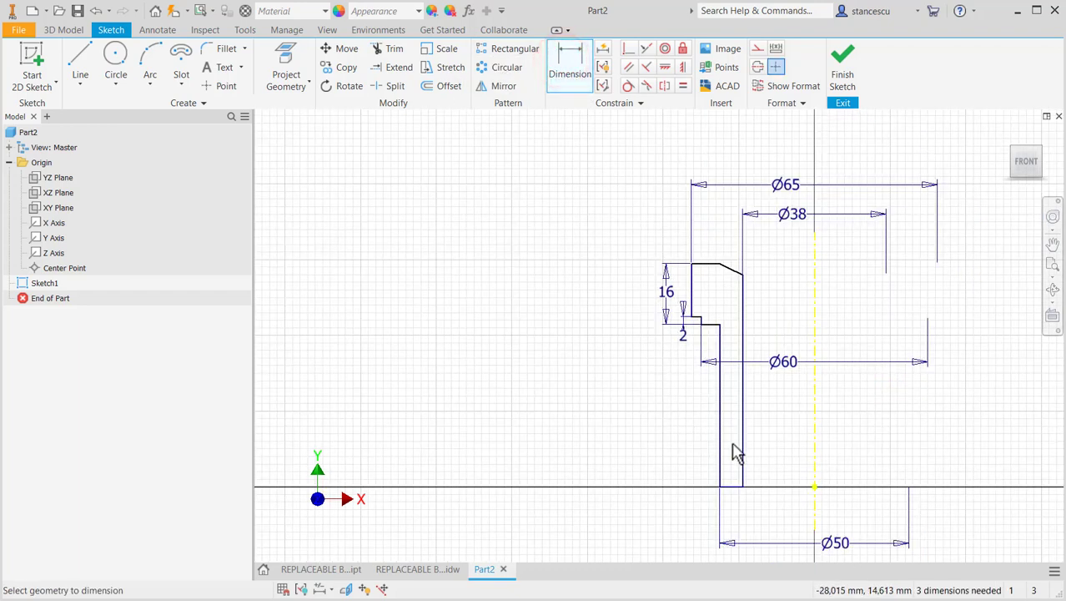
{"action": "left_click", "coordinate": [733, 490]}
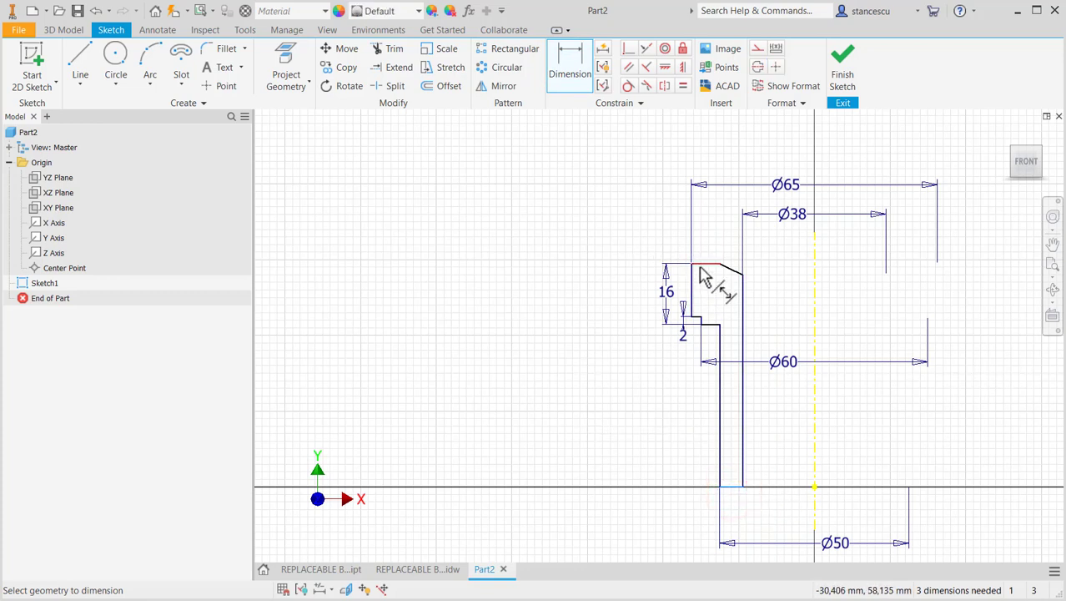
{"action": "left_click", "coordinate": [699, 267]}
{"action": "left_click", "coordinate": [635, 364]}
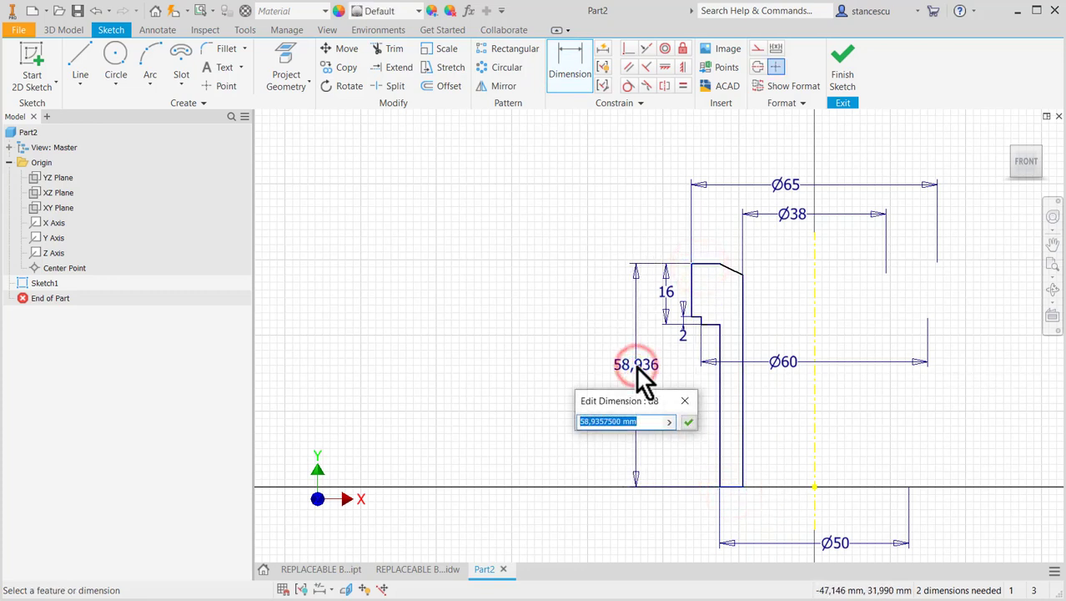
{"action": "type", "text": "56"}
{"action": "key", "text": "Return"}
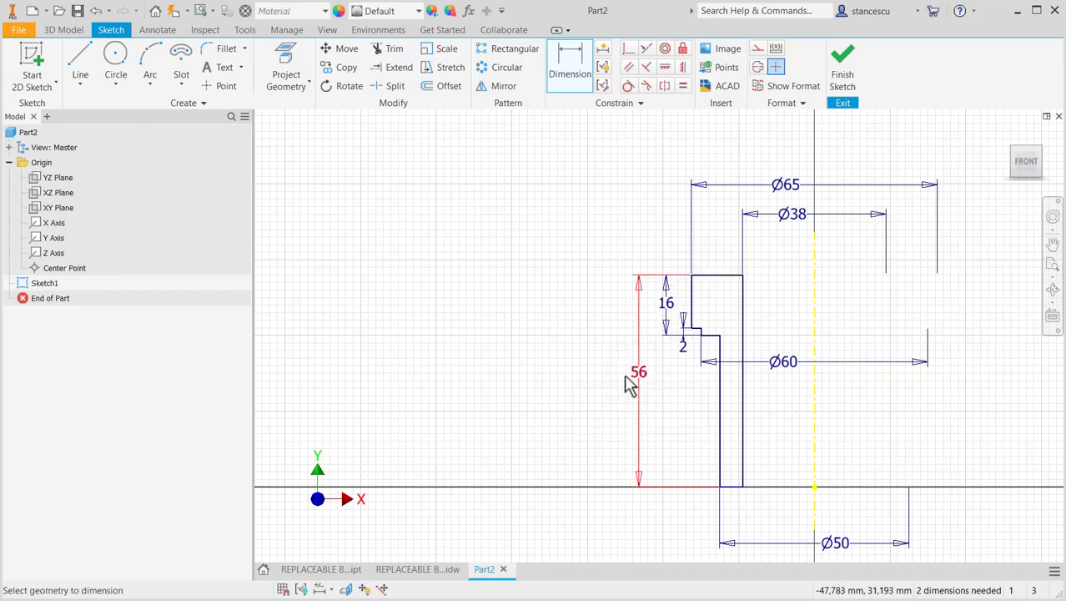
{"action": "key", "text": "Escape"}
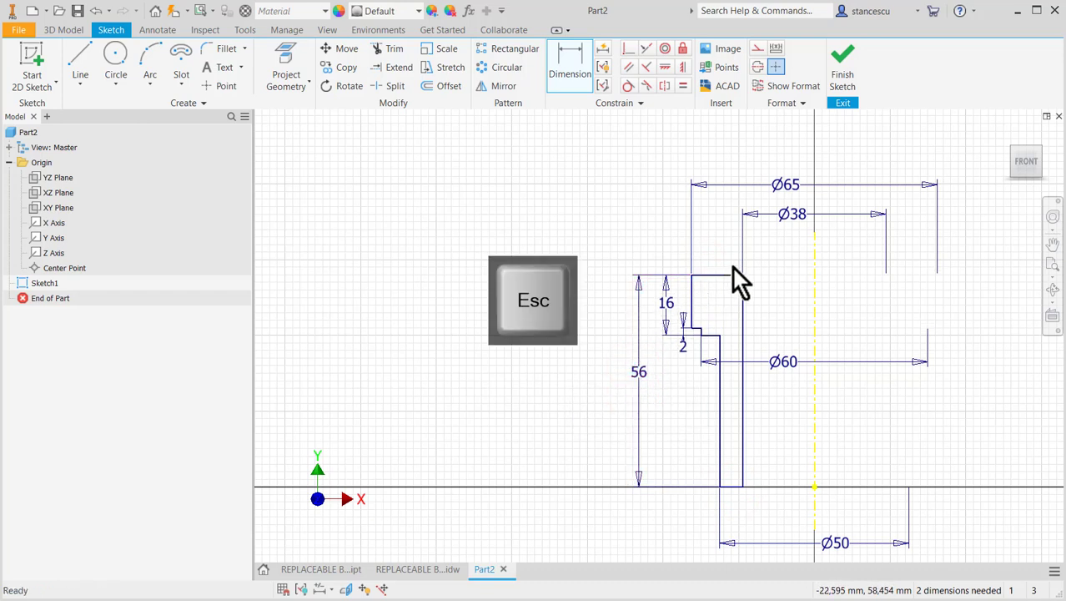
- Pull the countersink's lower endpoint down the bore line and dimension its upper endpoint from the centerline as a 47 mm diameter
{"action": "left_click_drag", "start_coordinate": [745, 279], "coordinate": [768, 283]}
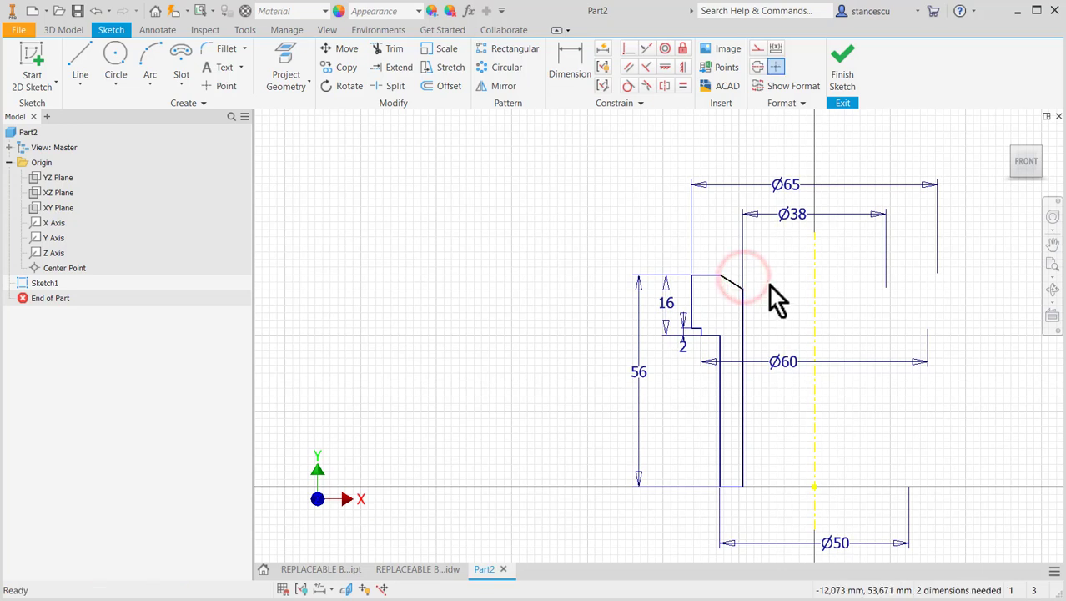
{"action": "left_click", "coordinate": [570, 60]}
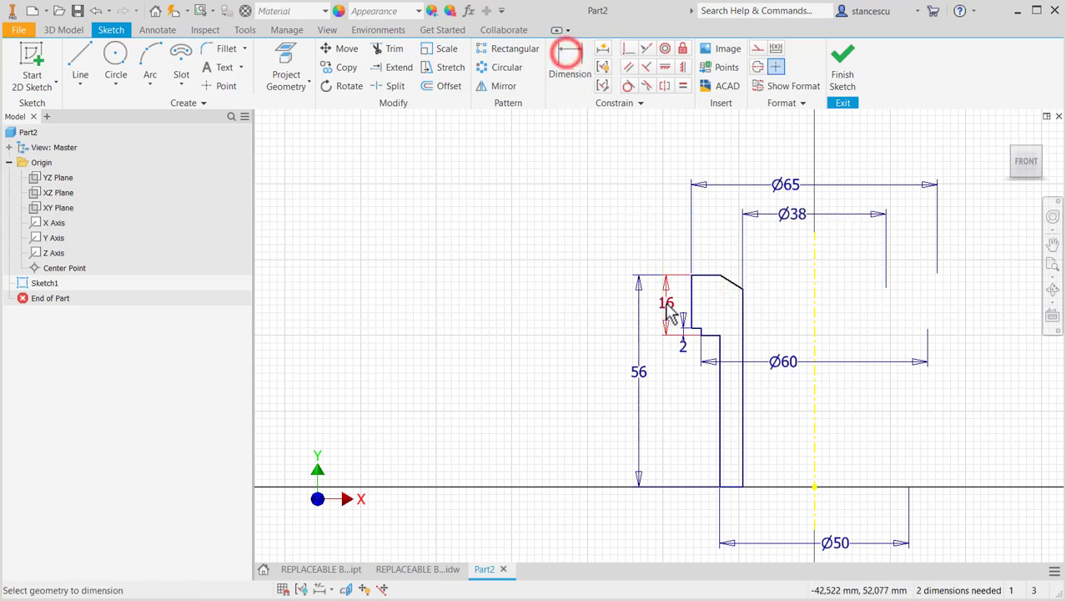
{"action": "left_click", "coordinate": [719, 276]}
{"action": "left_click", "coordinate": [814, 290]}
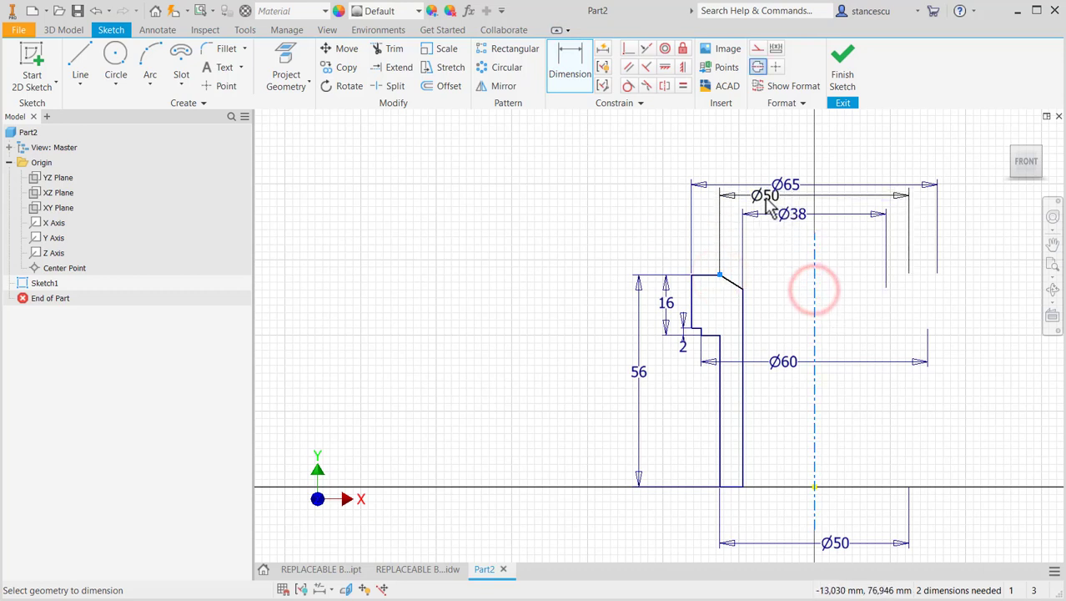
{"action": "left_click", "coordinate": [831, 200]}
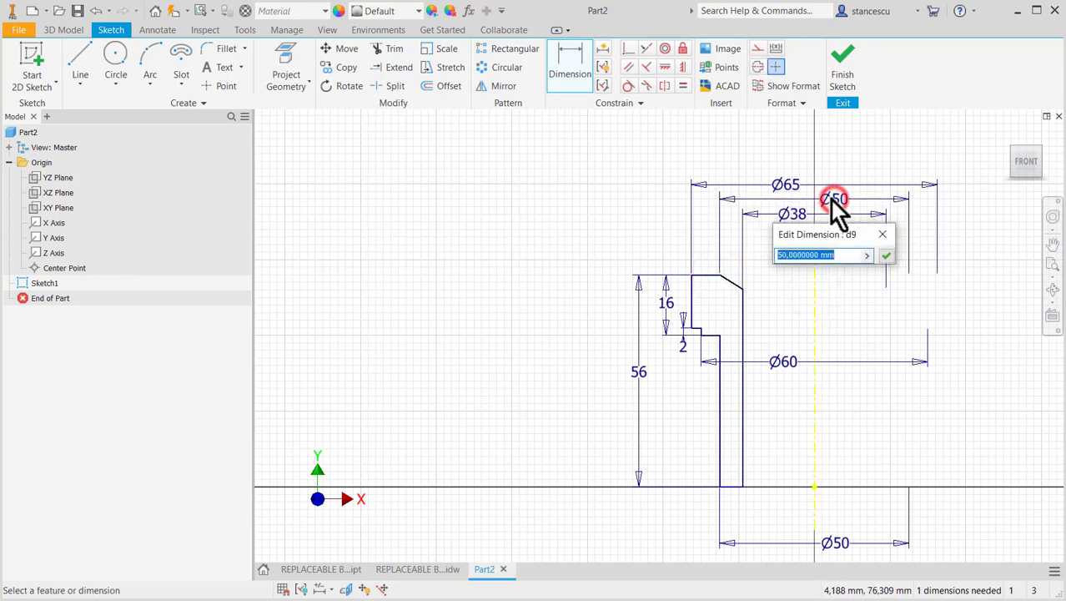
{"action": "type", "text": "47"}
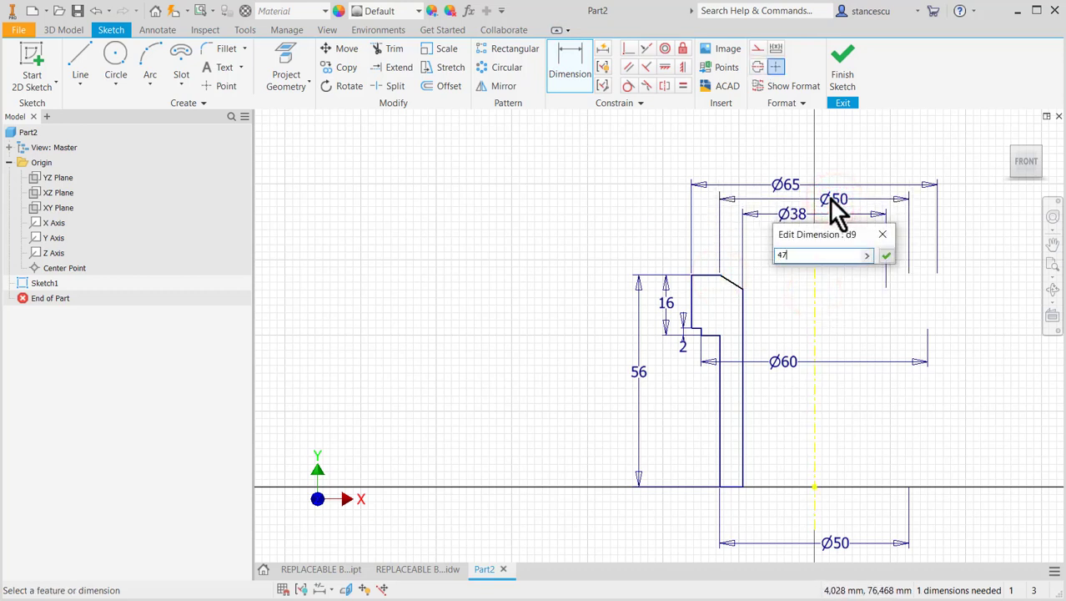
{"action": "key", "text": "Return"}
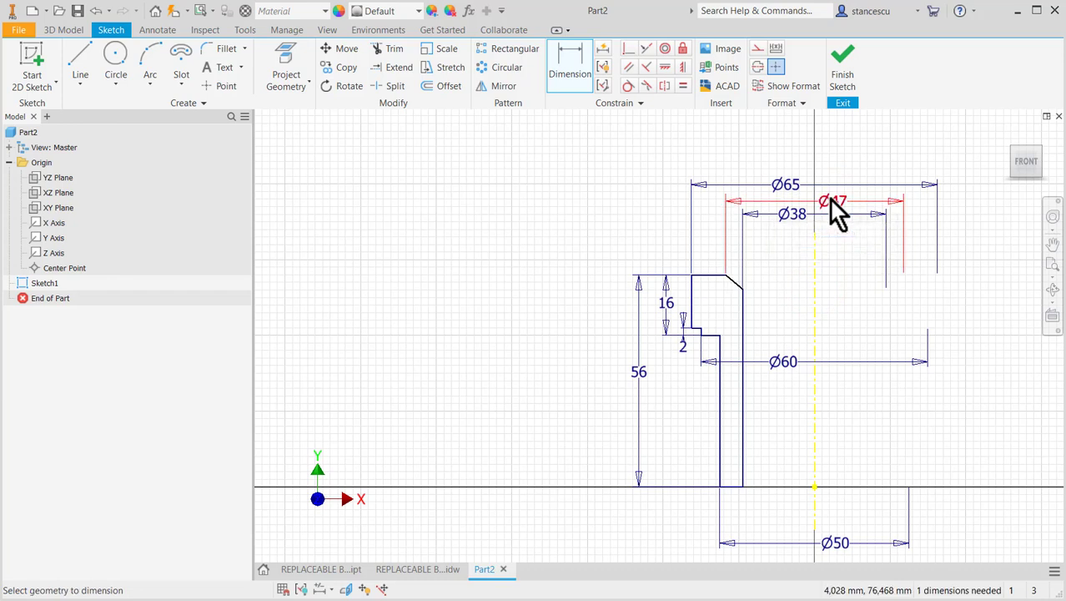
- Dimension the angle between the slanted countersink line and the centerline as 120/2 degrees
{"action": "left_click", "coordinate": [735, 278]}
{"action": "left_click", "coordinate": [816, 337]}
{"action": "left_click", "coordinate": [718, 159]}
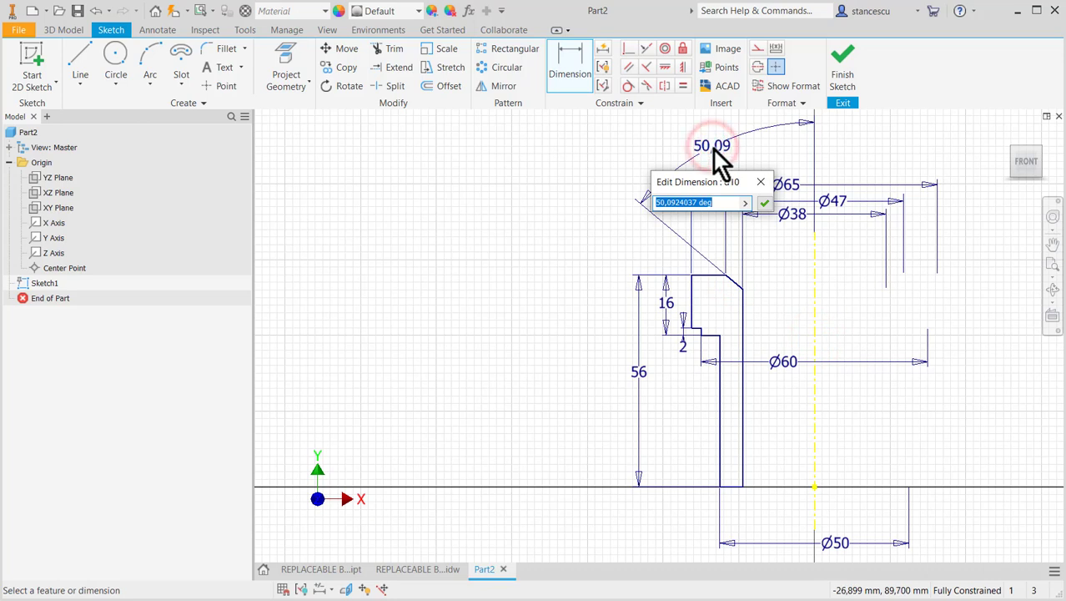
{"action": "type", "text": "120"}
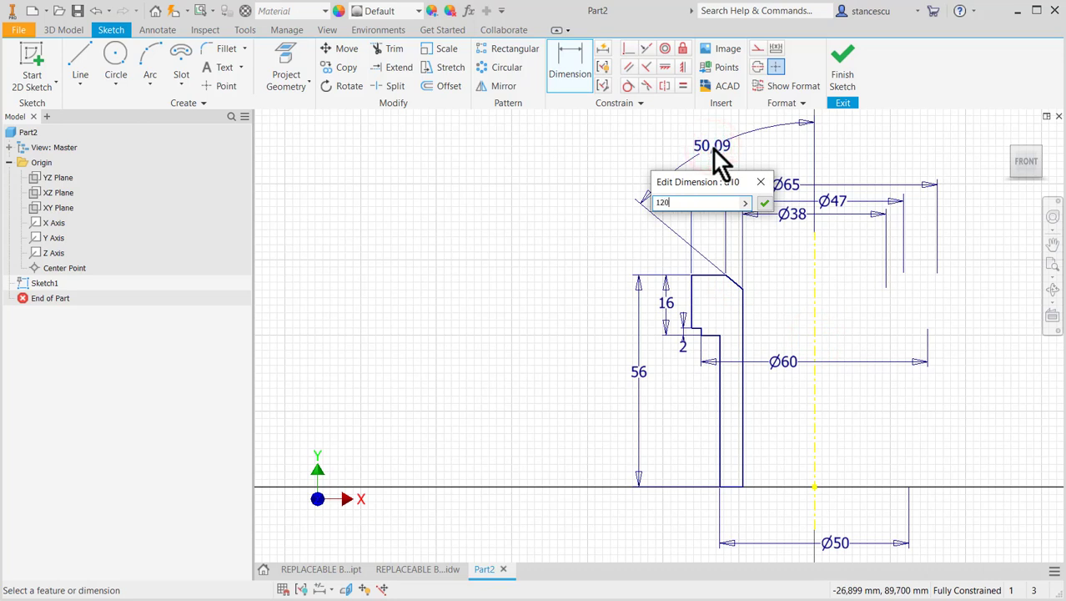
{"action": "type", "text": "/2"}
{"action": "key", "text": "Return"}
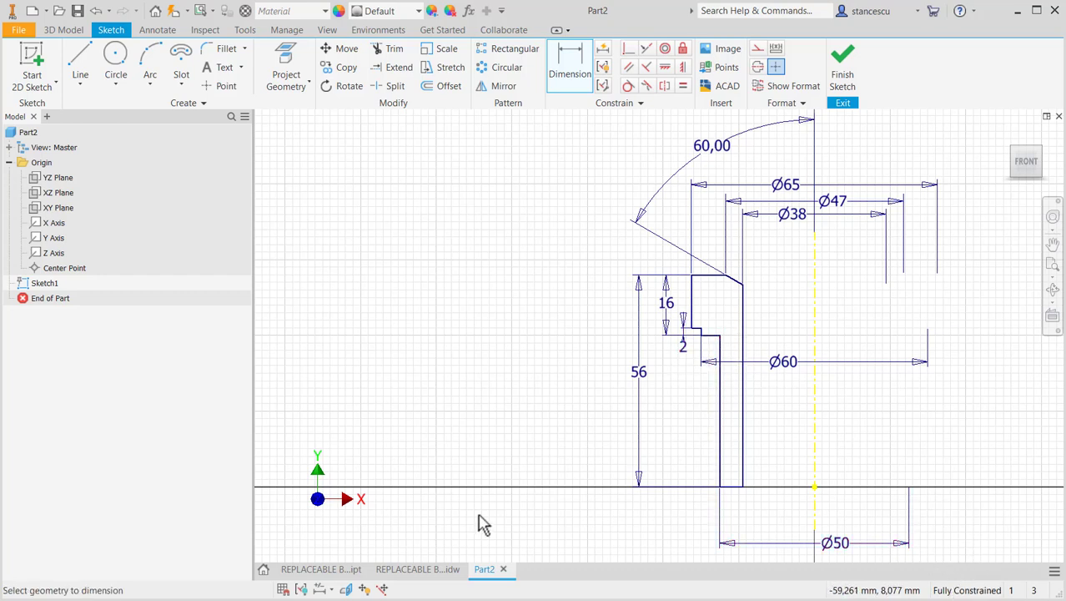
- Following detail B of the bushing drawing, sketch a three-line undercut around the corner between flange underside and outer wall, its inner side about 2.3 mm long
{"action": "left_click", "coordinate": [408, 569]}
{"action": "scroll", "coordinate": [479, 446], "scroll_direction": "up", "scroll_amount": 2}
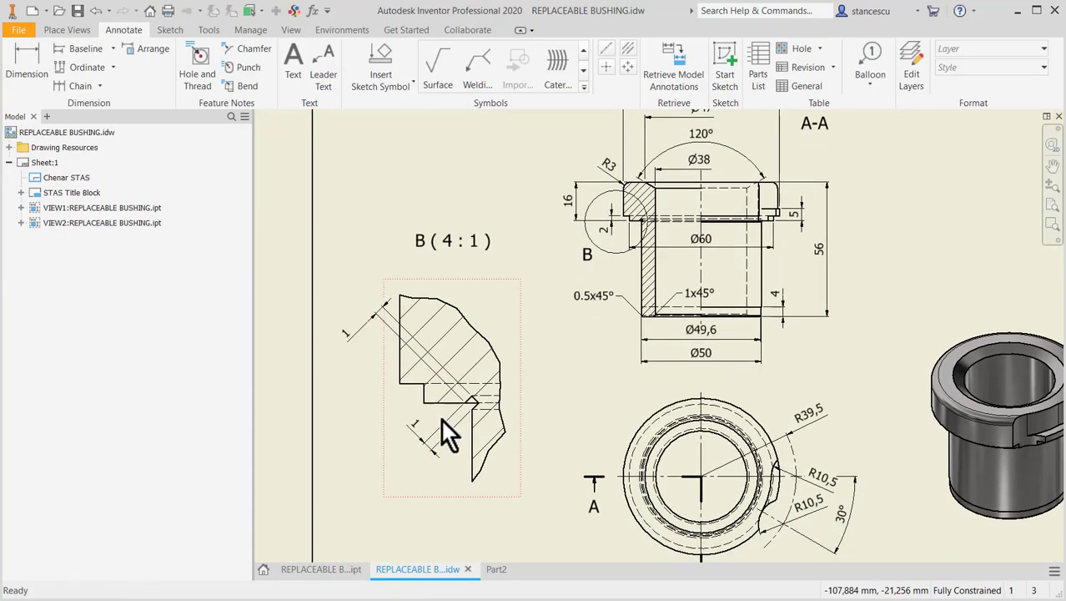
{"action": "scroll", "coordinate": [457, 403], "scroll_direction": "up", "scroll_amount": 2}
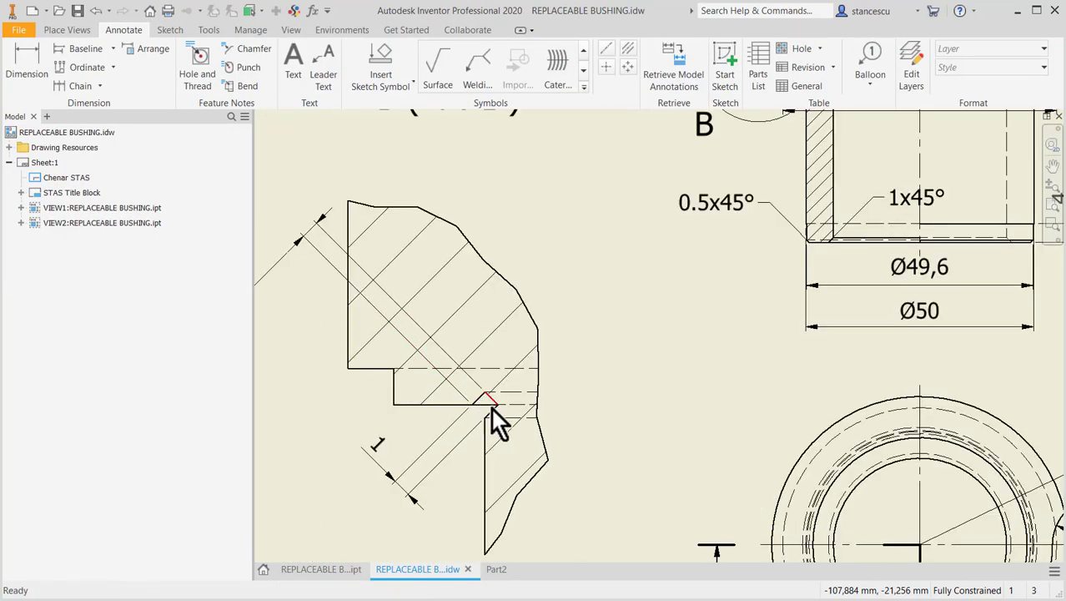
{"action": "scroll", "coordinate": [595, 376], "scroll_direction": "down", "scroll_amount": 4}
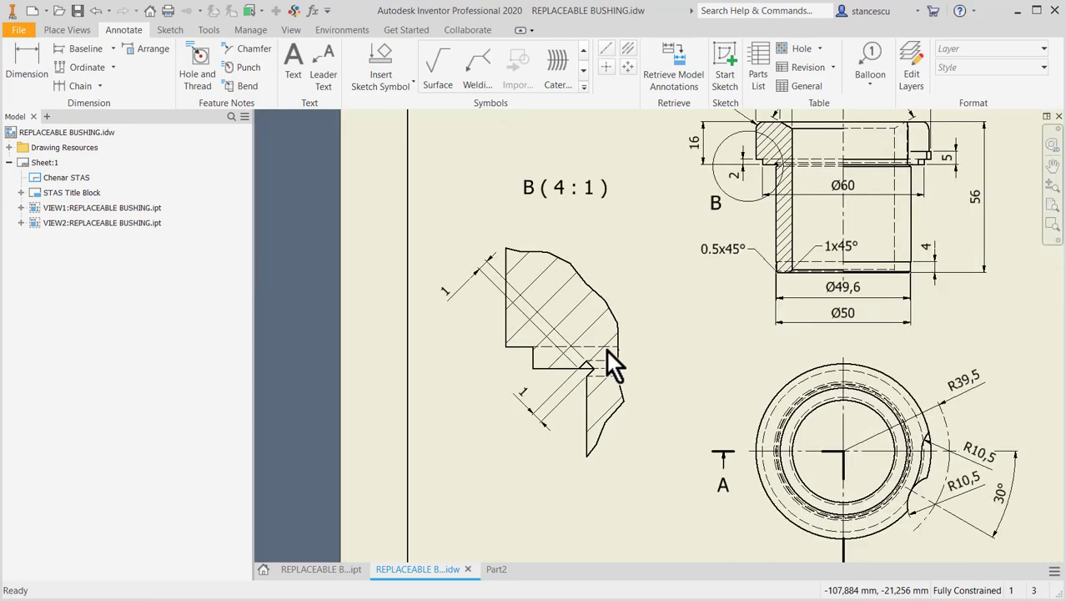
{"action": "left_click", "coordinate": [498, 569]}
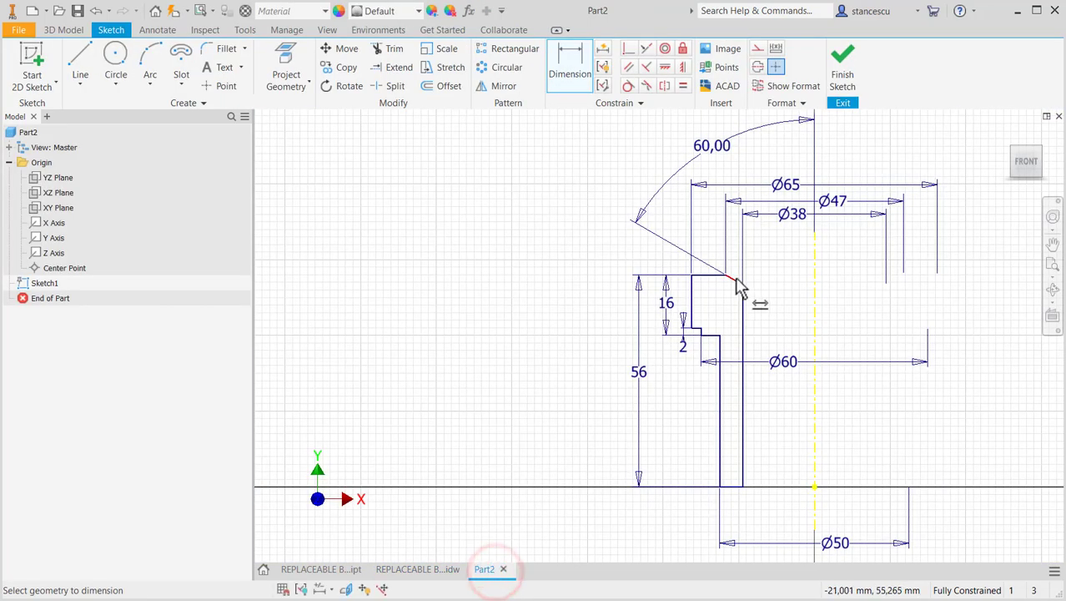
{"action": "scroll", "coordinate": [737, 287], "scroll_direction": "up", "scroll_amount": 3}
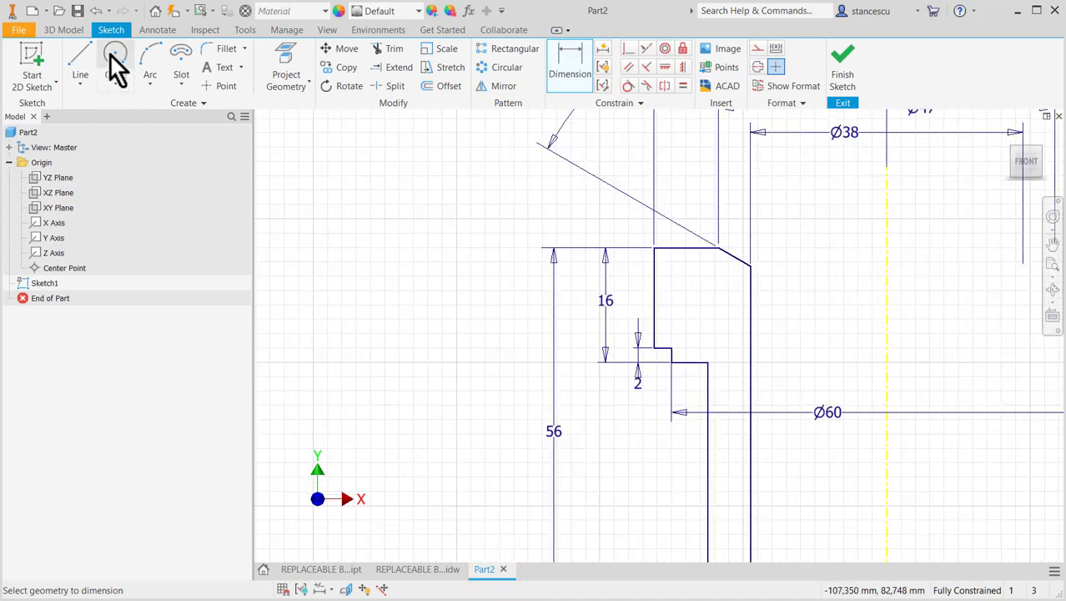
{"action": "left_click", "coordinate": [79, 55]}
{"action": "key", "text": "Escape"}
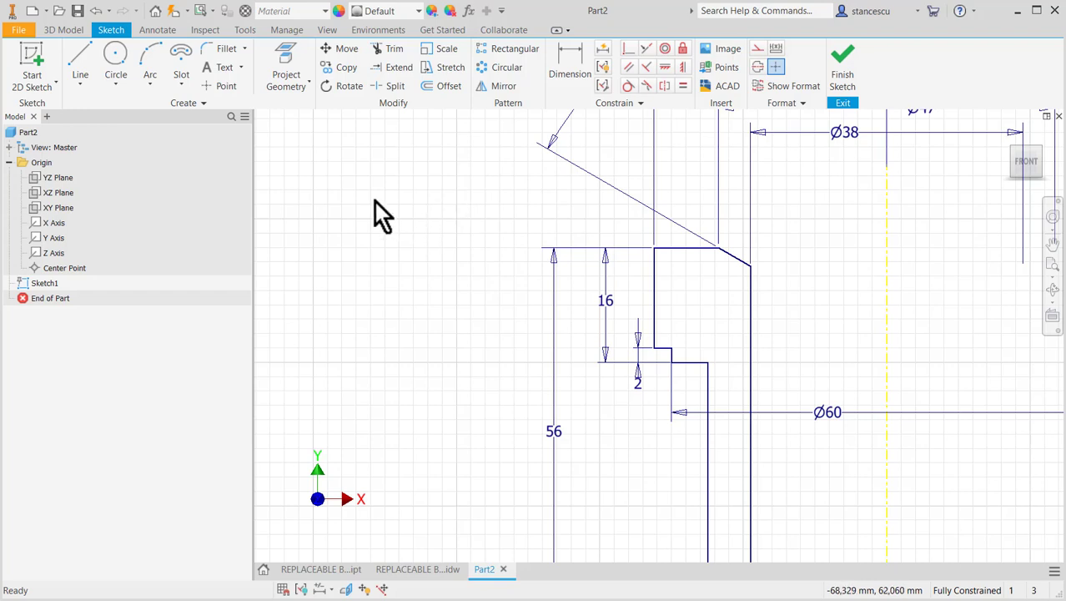
{"action": "left_click", "coordinate": [81, 63]}
{"action": "scroll", "coordinate": [668, 365], "scroll_direction": "up", "scroll_amount": 4}
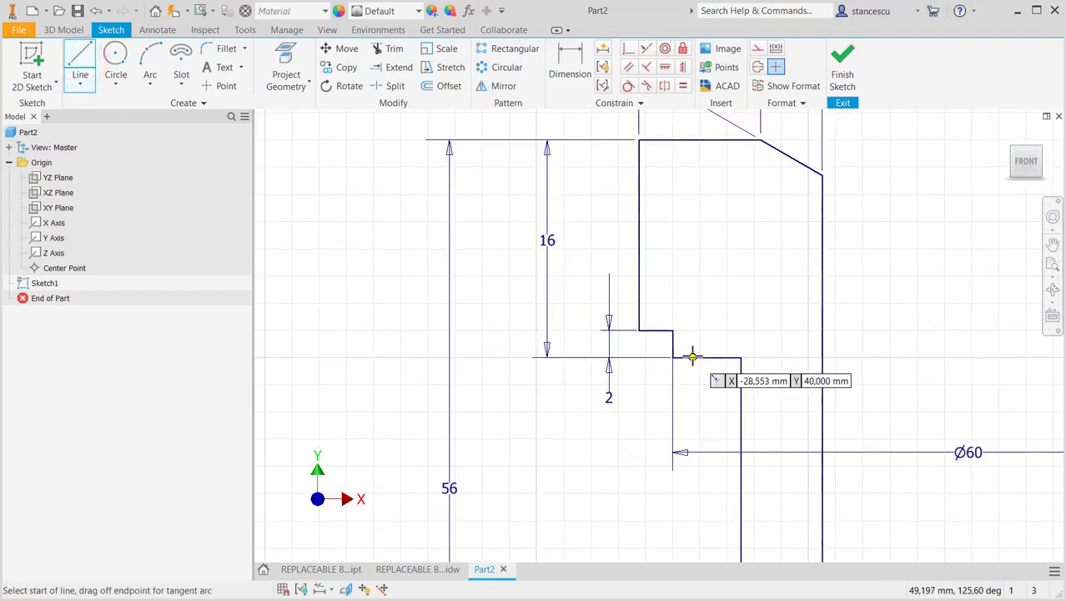
{"action": "left_click", "coordinate": [745, 360]}
{"action": "left_click", "coordinate": [782, 319]}
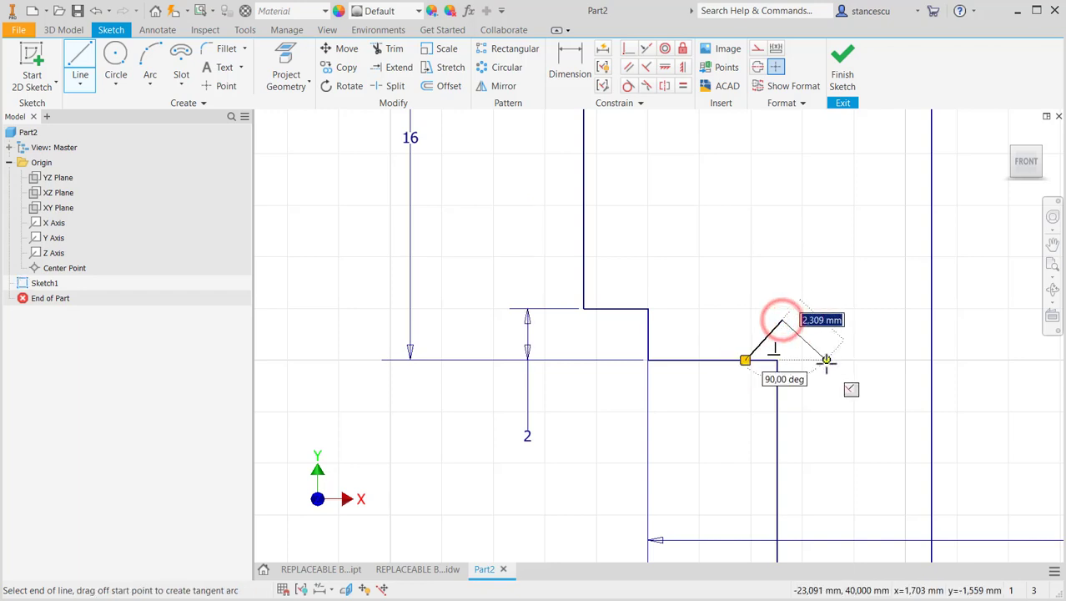
{"action": "left_click", "coordinate": [825, 360]}
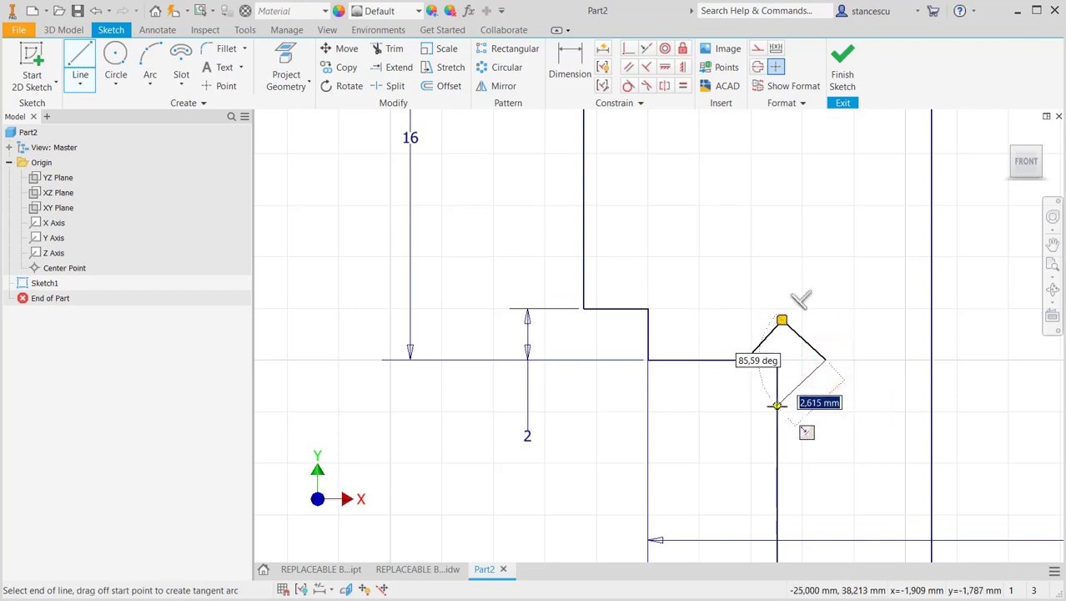
{"action": "double_click", "coordinate": [776, 412]}
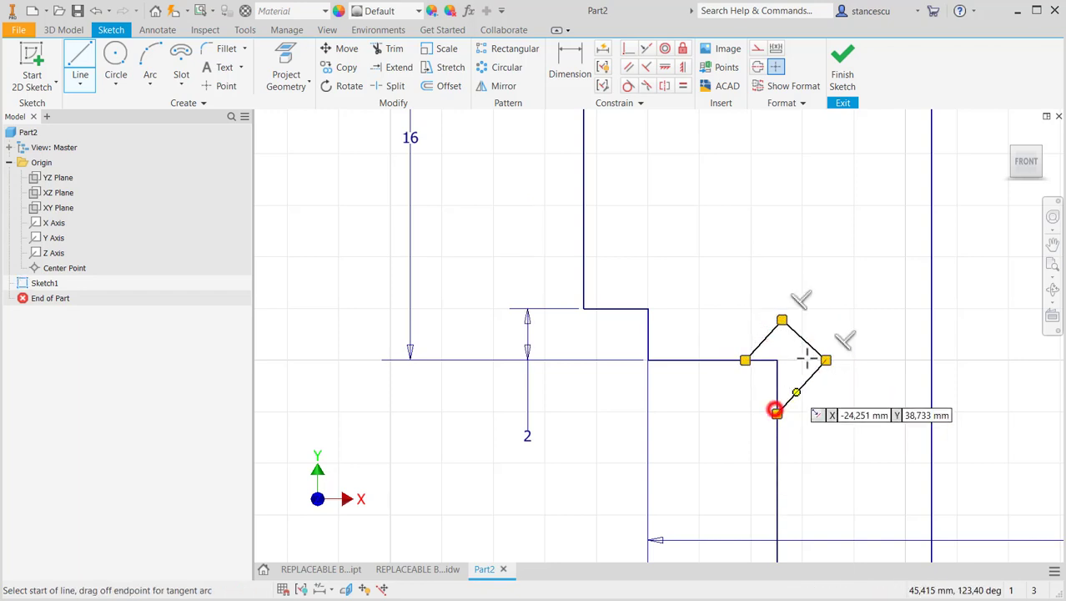
{"action": "key", "text": "Escape"}
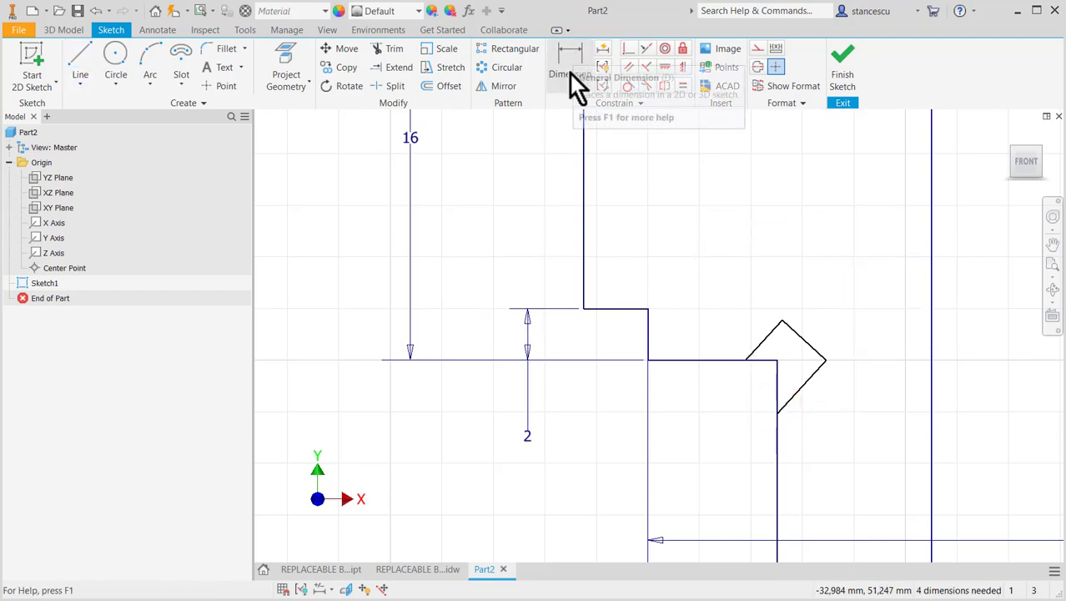
- Constrain the undercut's two short sides to equal length and make its inner corner point coincident with the flange underside line
{"action": "left_click", "coordinate": [683, 85]}
{"action": "left_click", "coordinate": [764, 339]}
{"action": "left_click", "coordinate": [801, 387]}
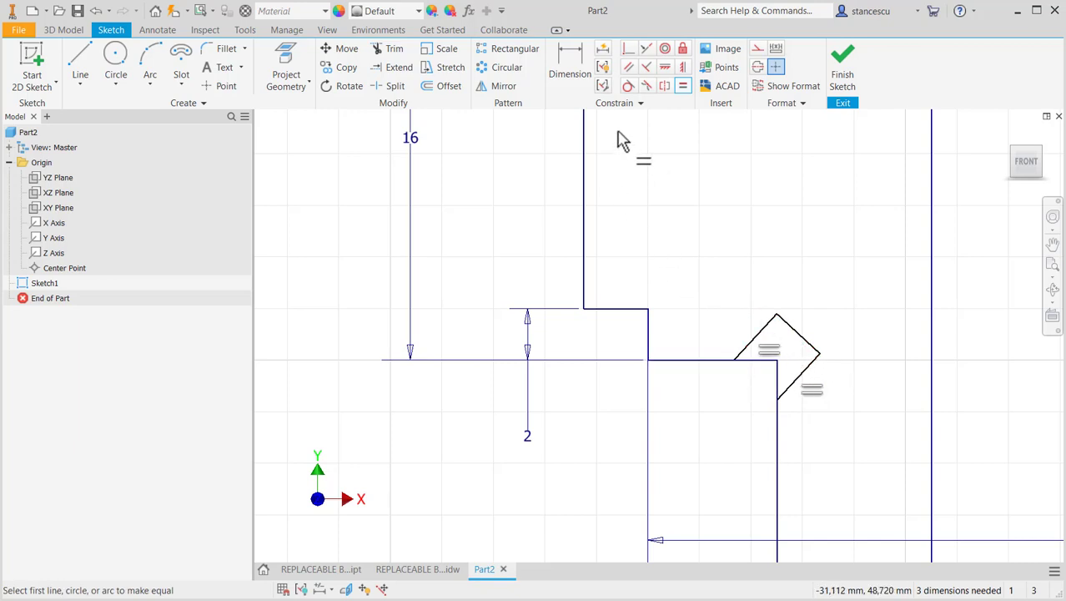
{"action": "left_click", "coordinate": [630, 50]}
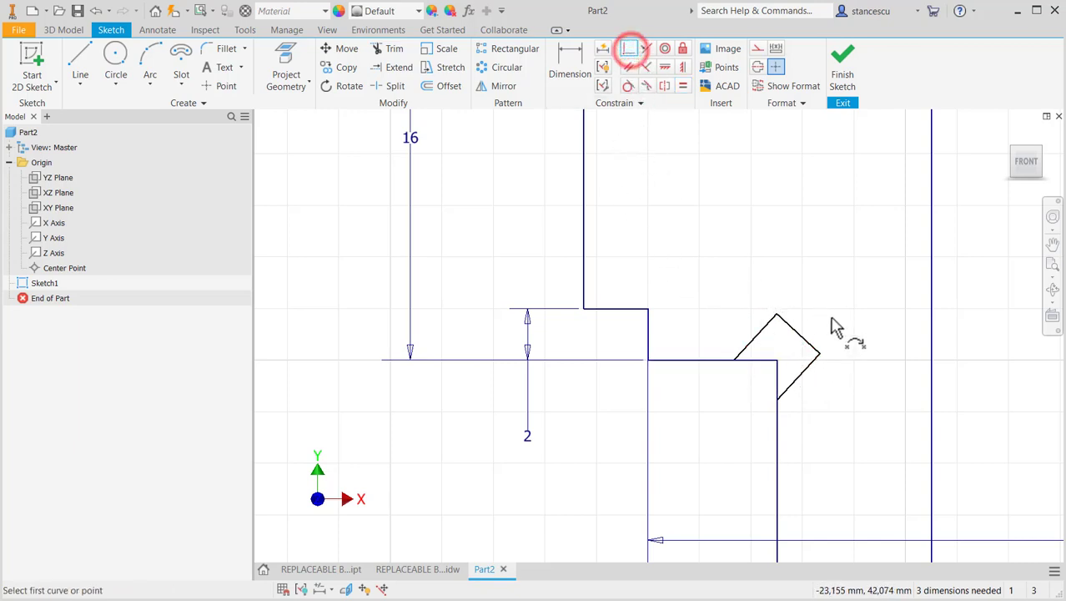
{"action": "left_click", "coordinate": [819, 353]}
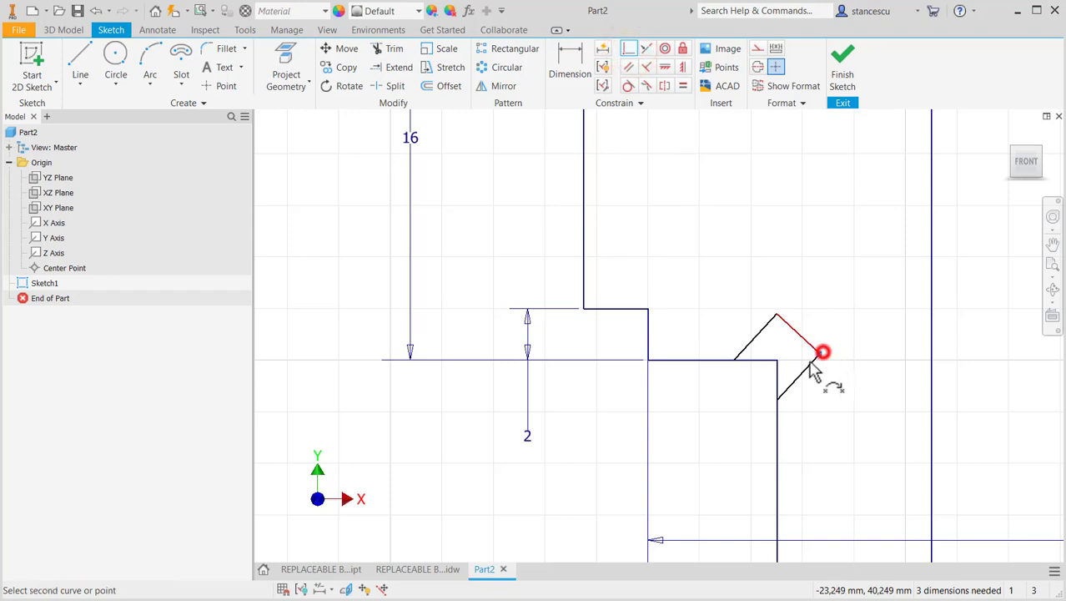
{"action": "left_click", "coordinate": [721, 361]}
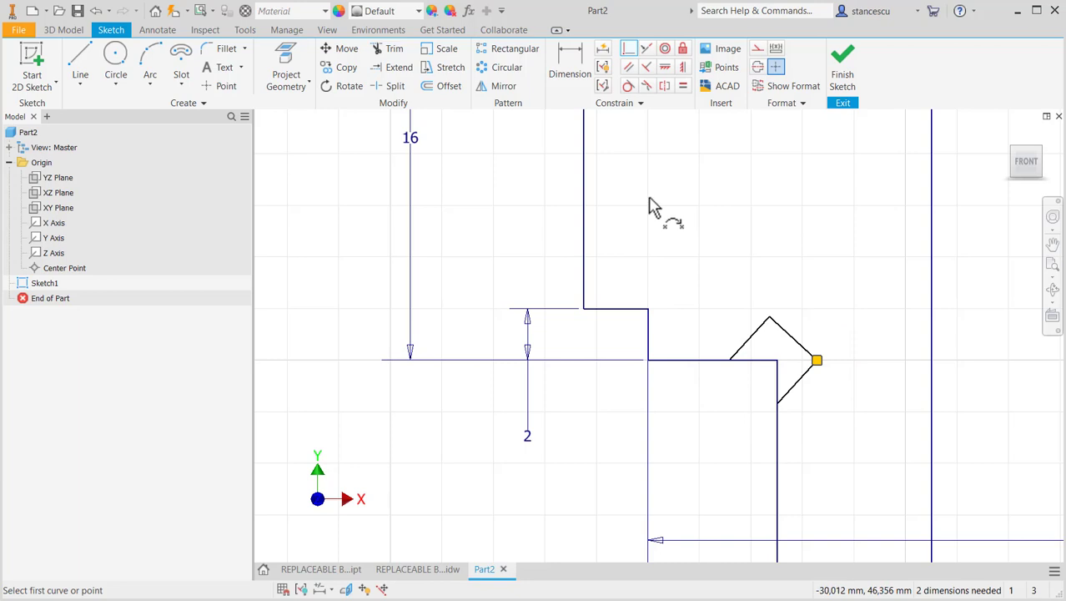
{"action": "key", "text": "Escape"}
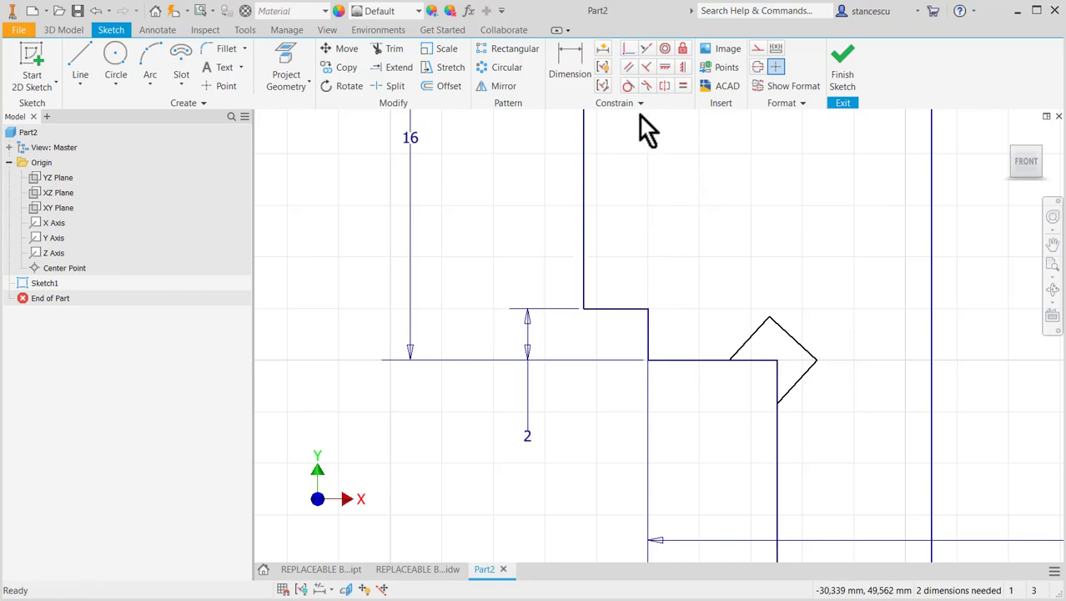
- Dimension the undercut's short side that starts on the flange underside as 1 mm
{"action": "left_click", "coordinate": [565, 62]}
{"action": "left_click", "coordinate": [750, 334]}
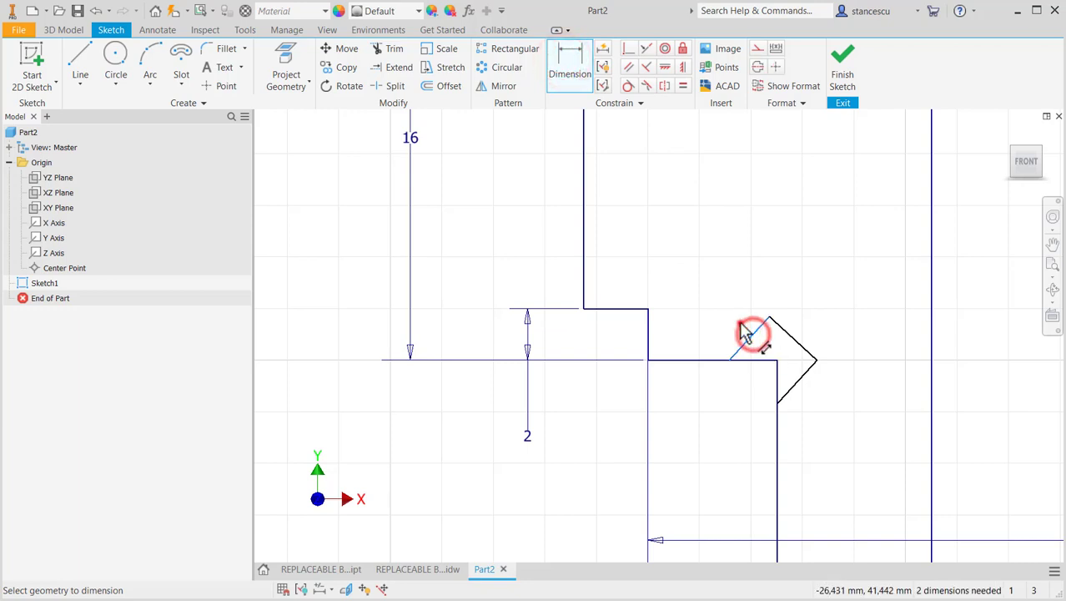
{"action": "left_click", "coordinate": [696, 283]}
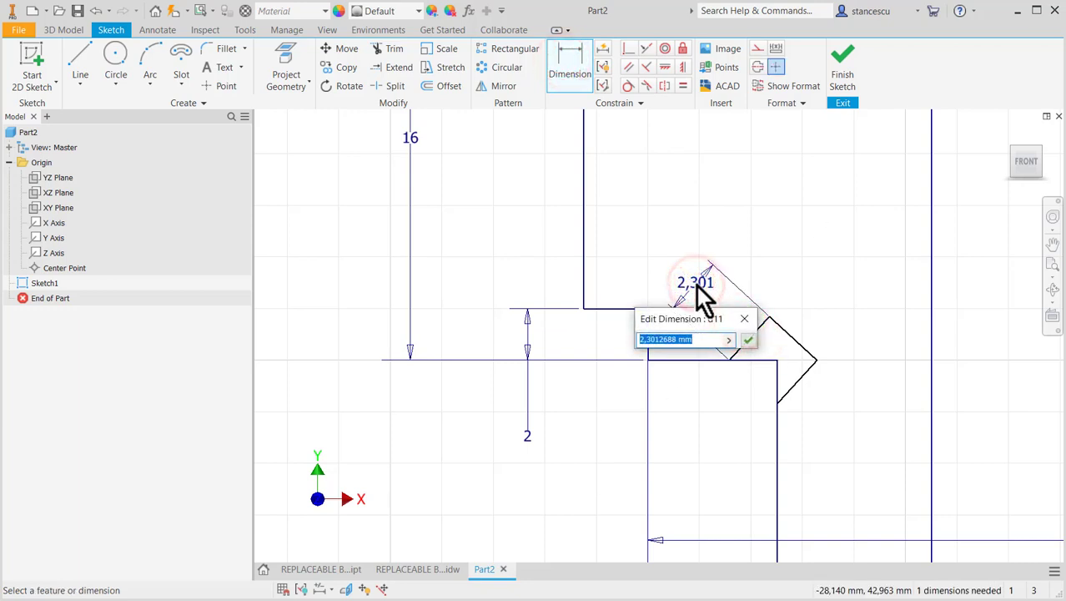
{"action": "type", "text": "1"}
{"action": "key", "text": "Return"}
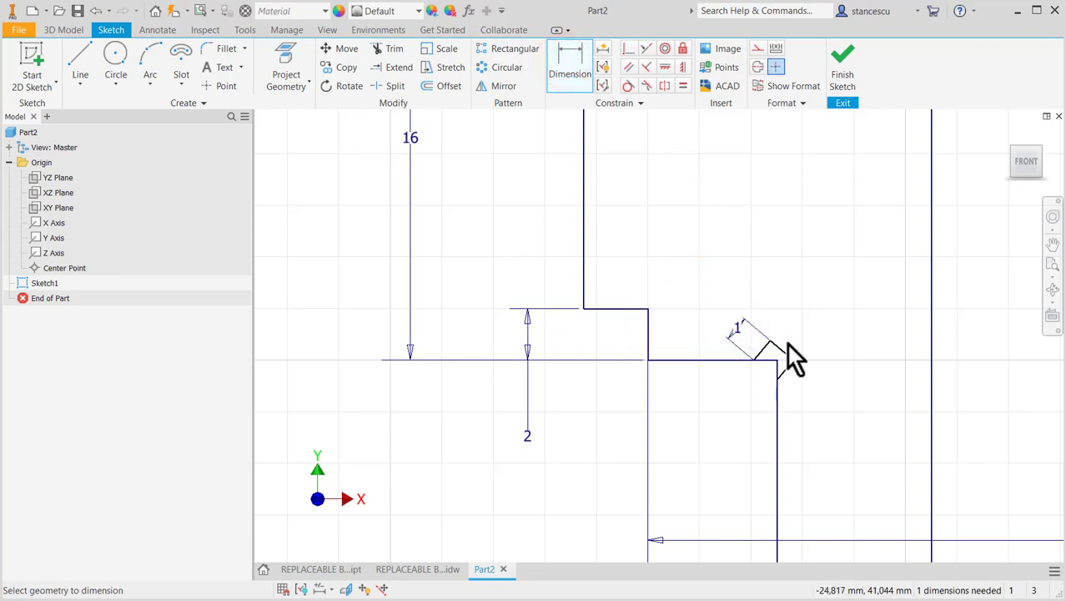
- Dimension the undercut's inner side, the line joining its two short sides, as 1 mm
{"action": "left_click", "coordinate": [786, 355]}
{"action": "left_click", "coordinate": [786, 344]}
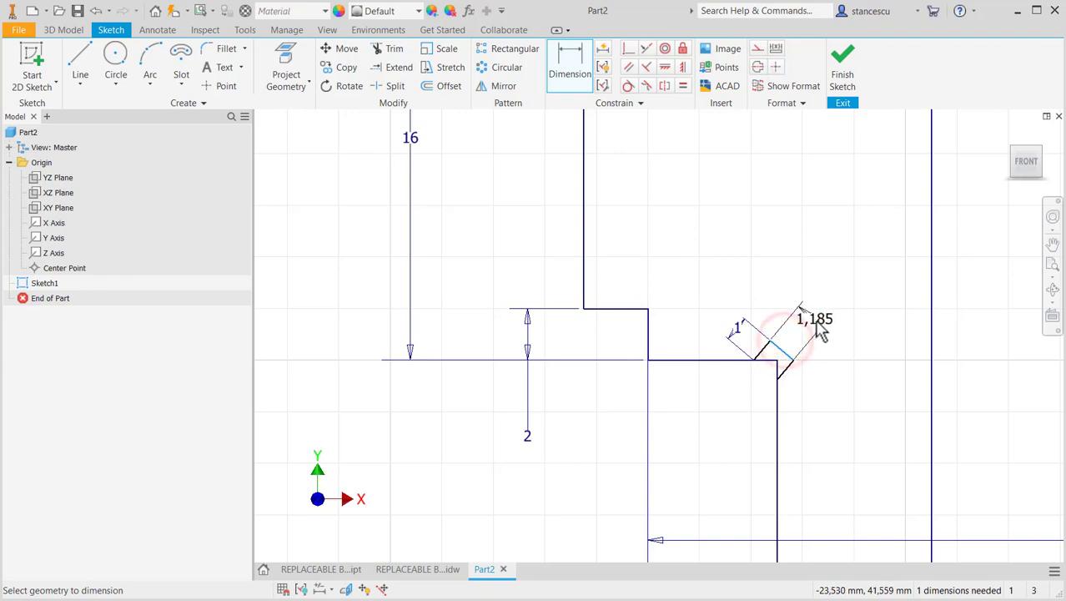
{"action": "left_click", "coordinate": [816, 320]}
{"action": "type", "text": "1"}
{"action": "key", "text": "Return"}
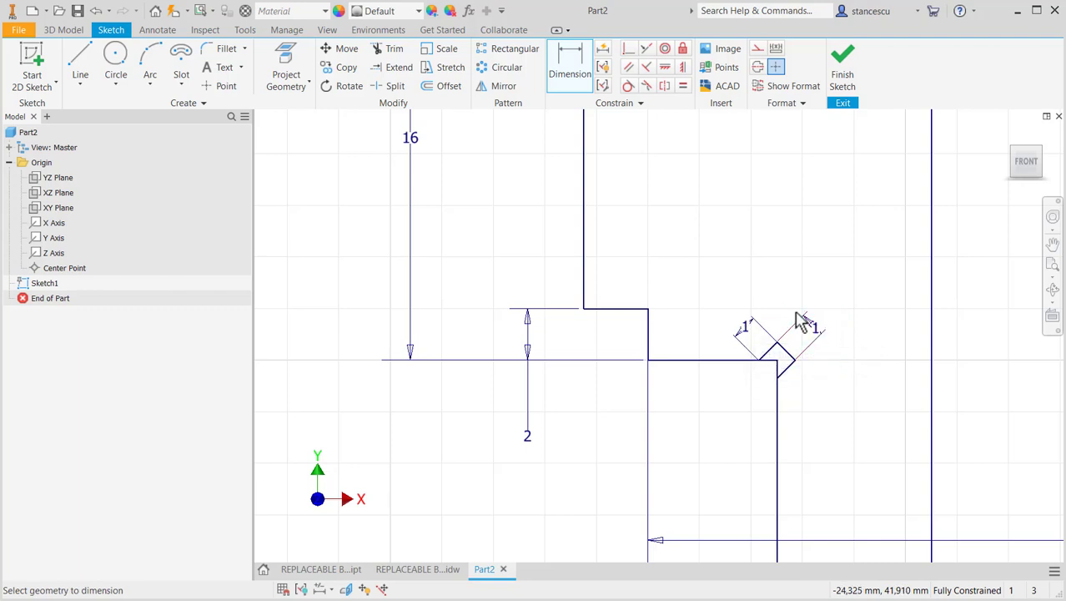
- Trim away the flange underside and outer wall segments that cross the inside of the undercut
{"action": "scroll", "coordinate": [780, 400], "scroll_direction": "down", "scroll_amount": 5}
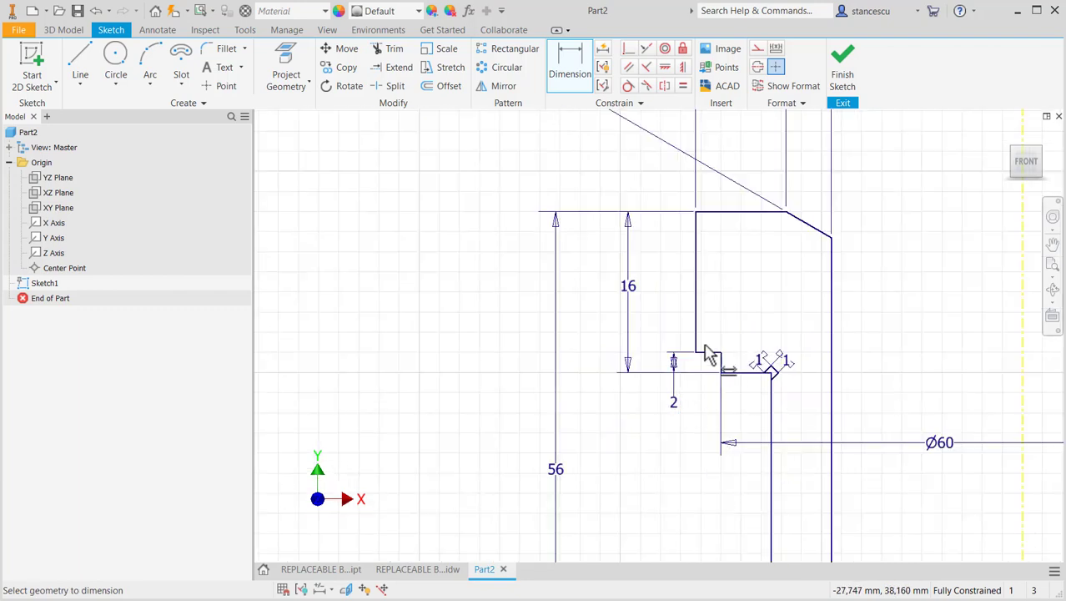
{"action": "left_click", "coordinate": [395, 48]}
{"action": "left_click", "coordinate": [769, 373]}
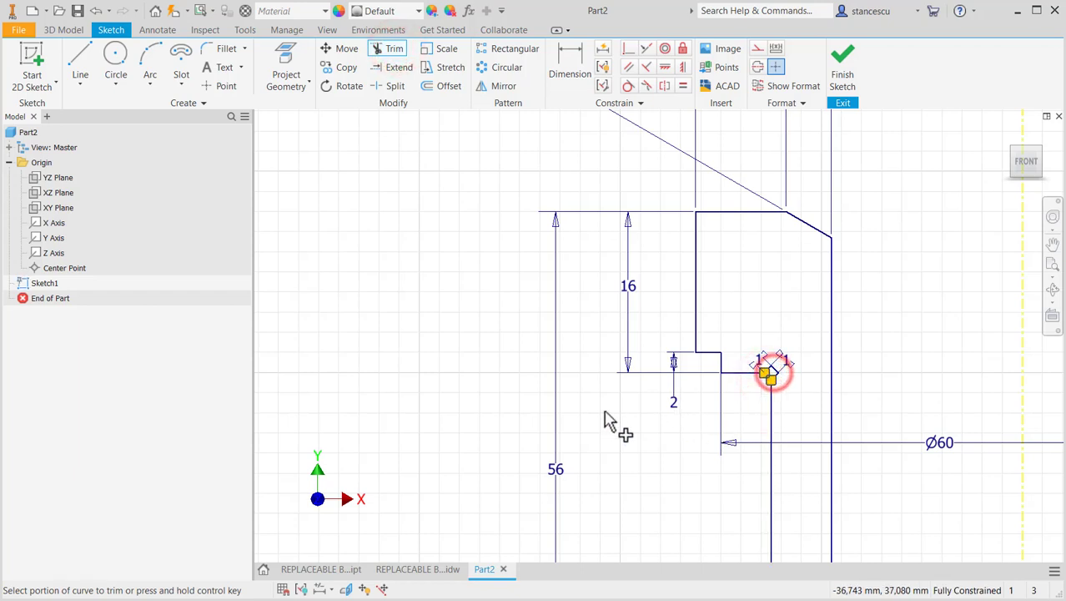
{"action": "key", "text": "Escape"}
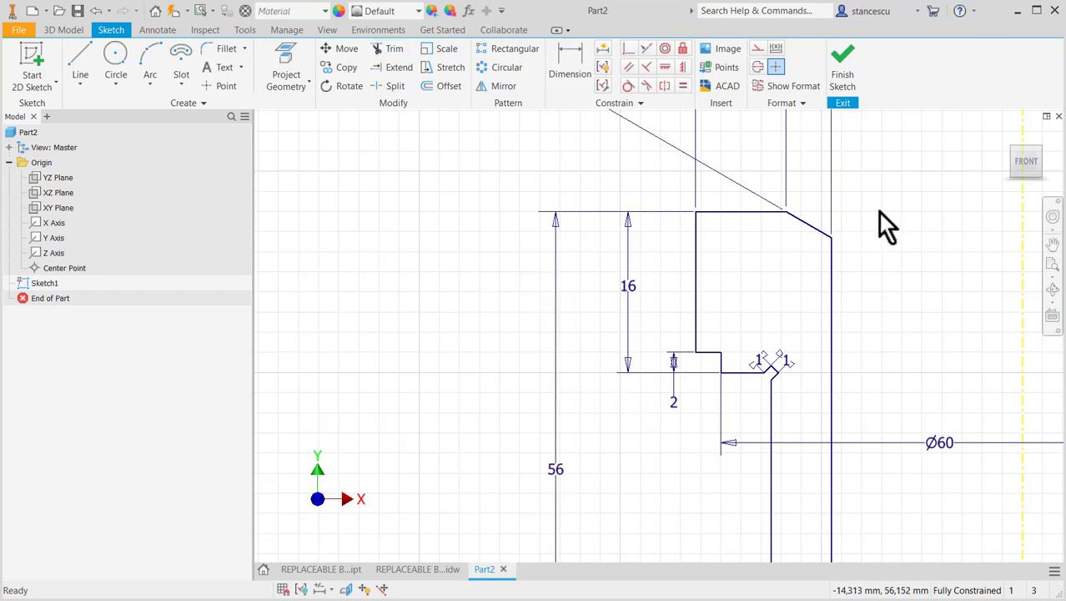
- Following the bushing drawing, sketch a two-line step at the outer wall's lower end, about 1.5 mm wide and 4.4 mm high
{"action": "key", "text": "Home"}
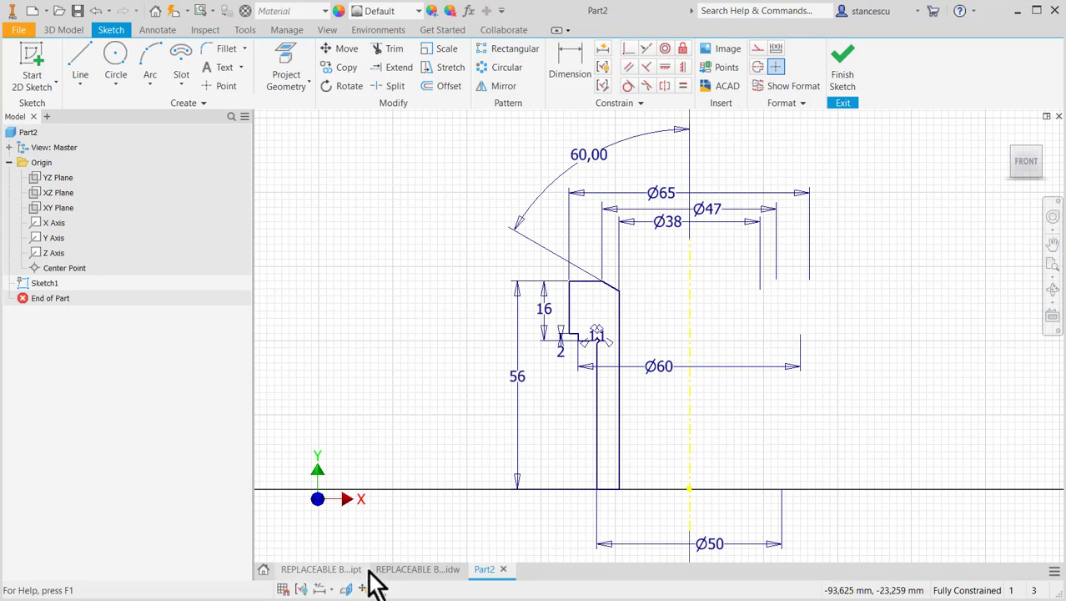
{"action": "left_click", "coordinate": [416, 571]}
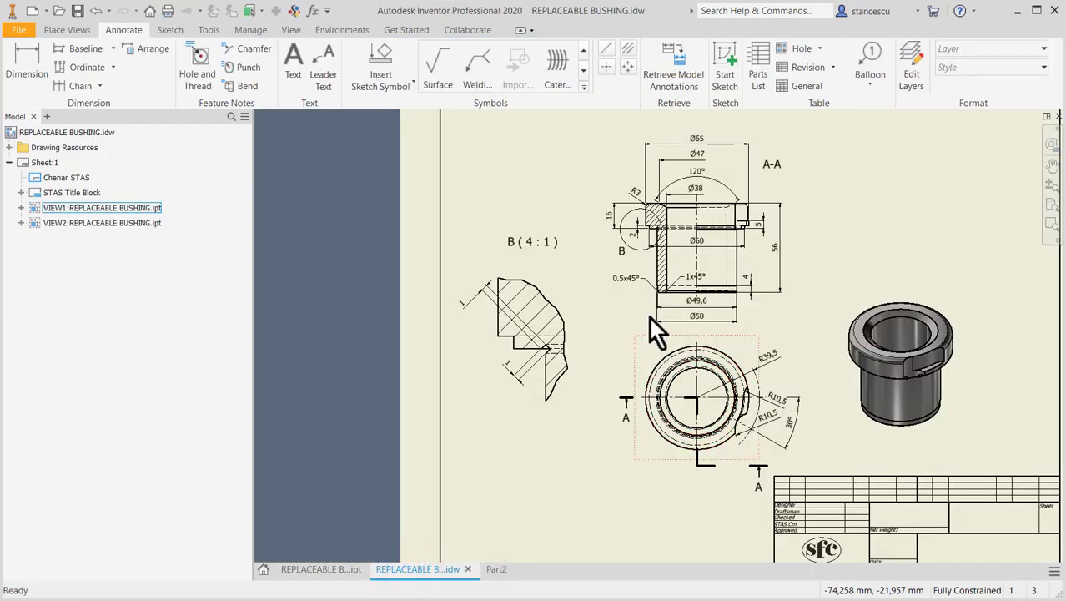
{"action": "scroll", "coordinate": [652, 302], "scroll_direction": "up", "scroll_amount": 6}
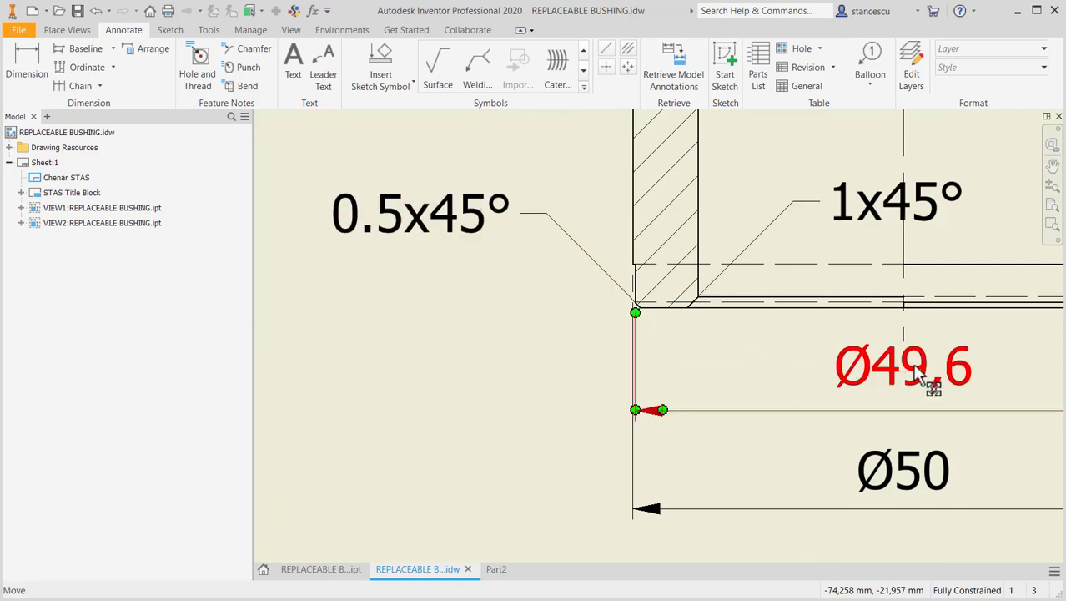
{"action": "middle_click_drag", "start_coordinate": [872, 390], "coordinate": [697, 388]}
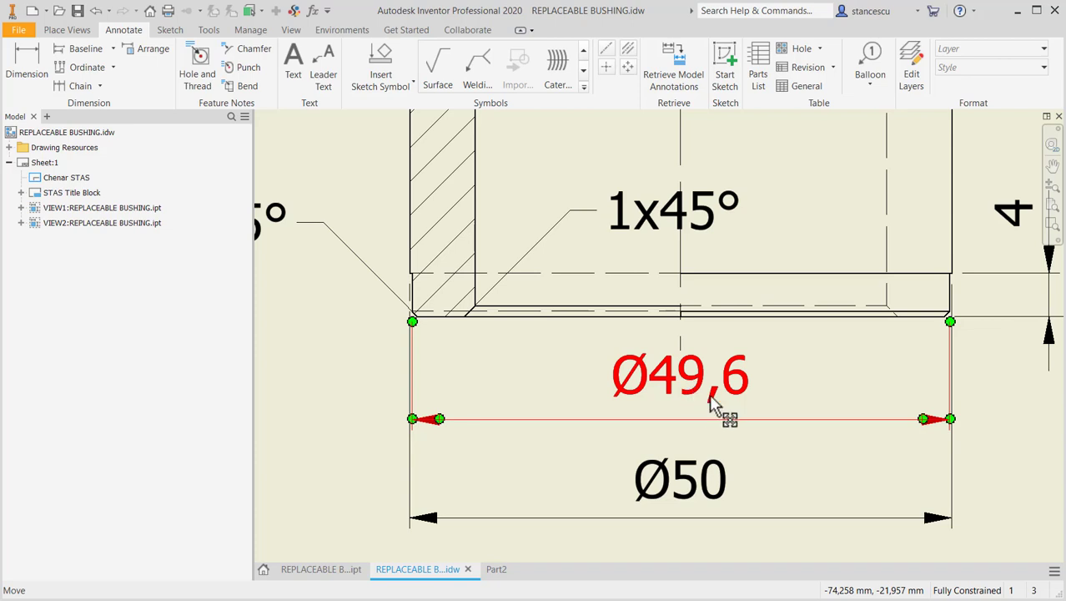
{"action": "middle_click_drag", "start_coordinate": [885, 369], "coordinate": [792, 374]}
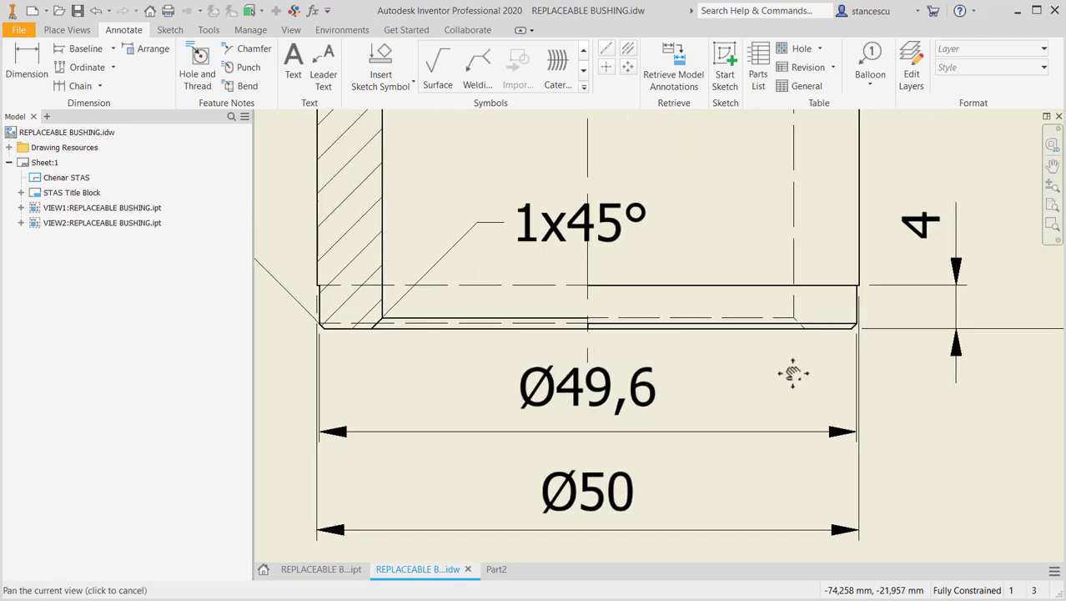
{"action": "left_click", "coordinate": [501, 570]}
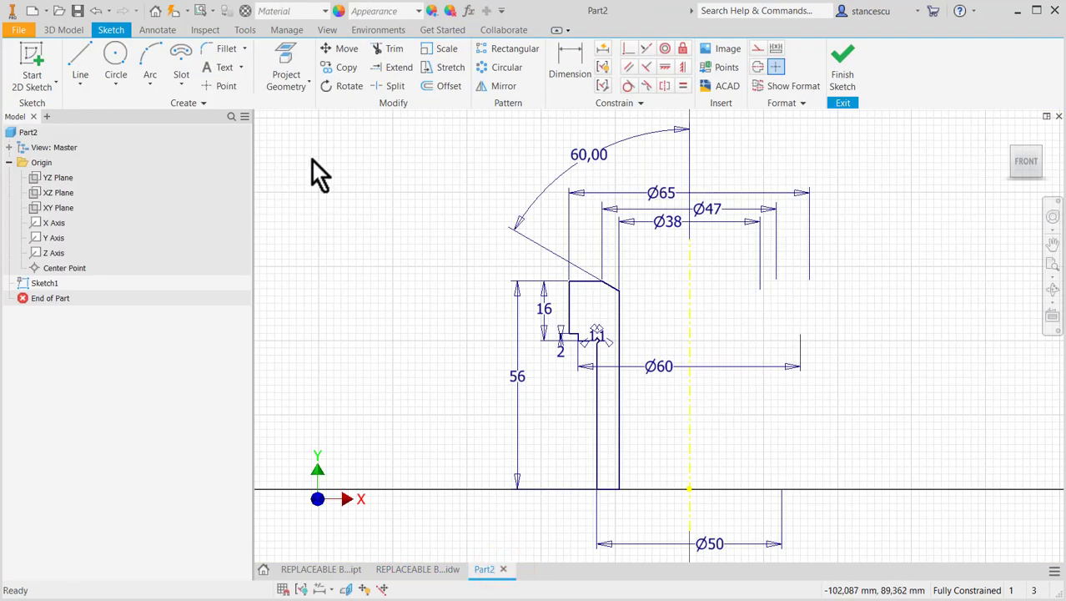
{"action": "left_click", "coordinate": [80, 55]}
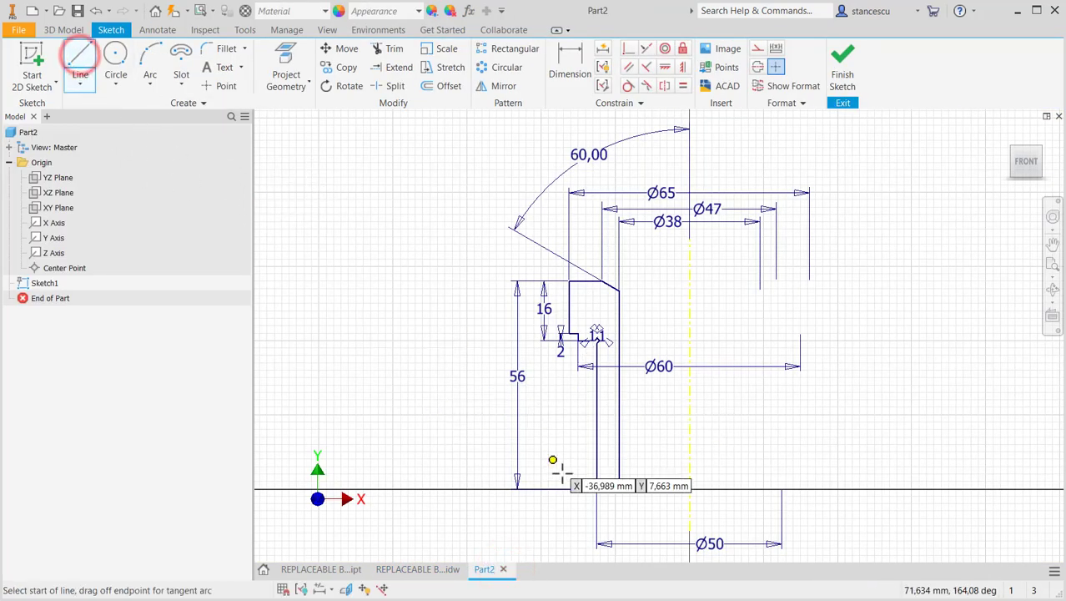
{"action": "scroll", "coordinate": [564, 474], "scroll_direction": "up", "scroll_amount": 3}
{"action": "left_click", "coordinate": [624, 468]}
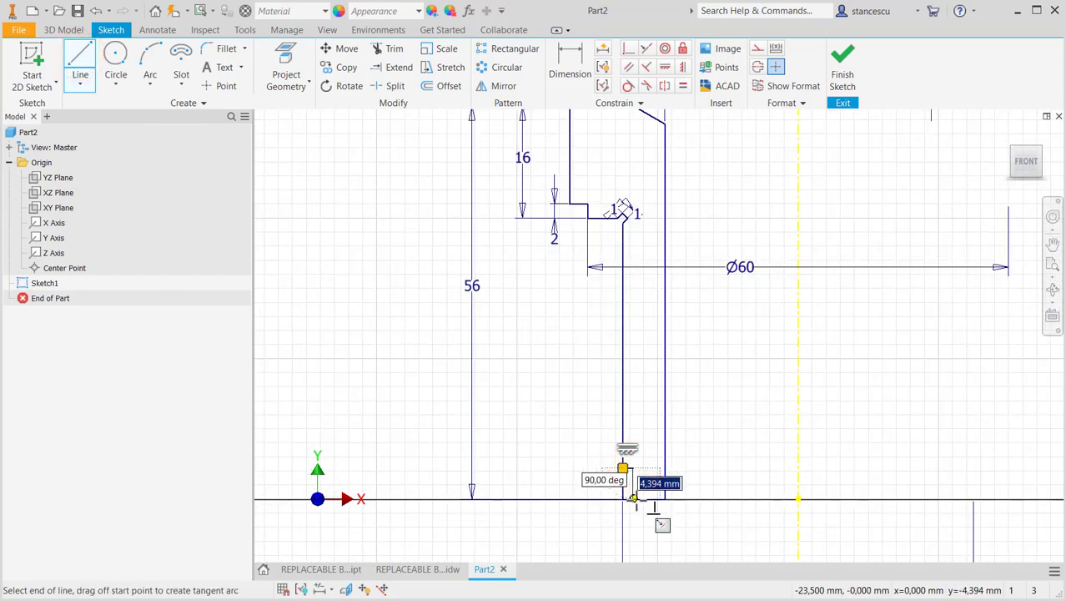
{"action": "double_click", "coordinate": [633, 498]}
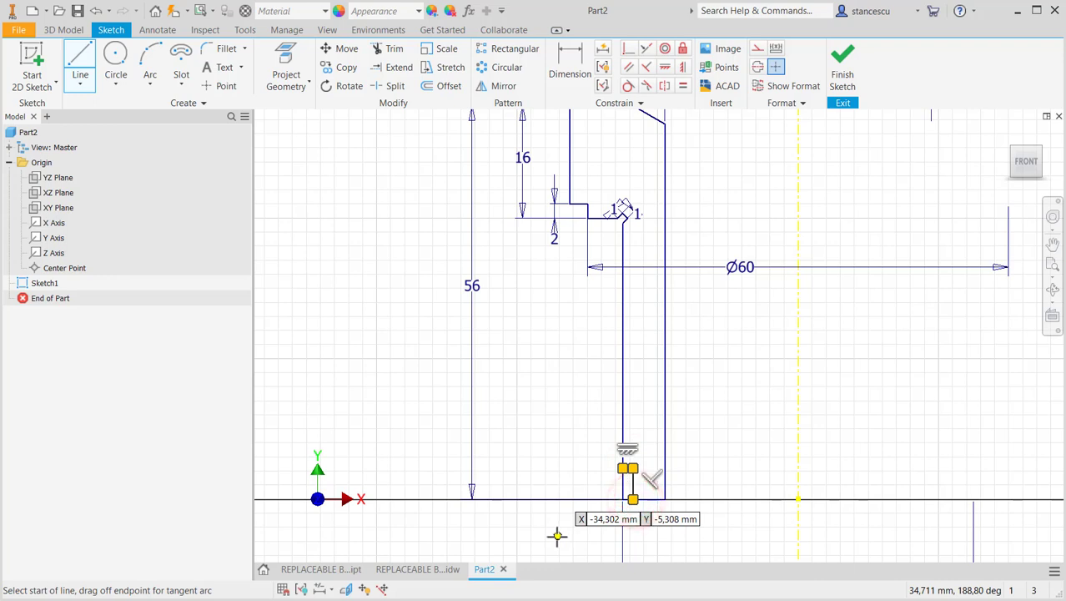
{"action": "key", "text": "Escape"}
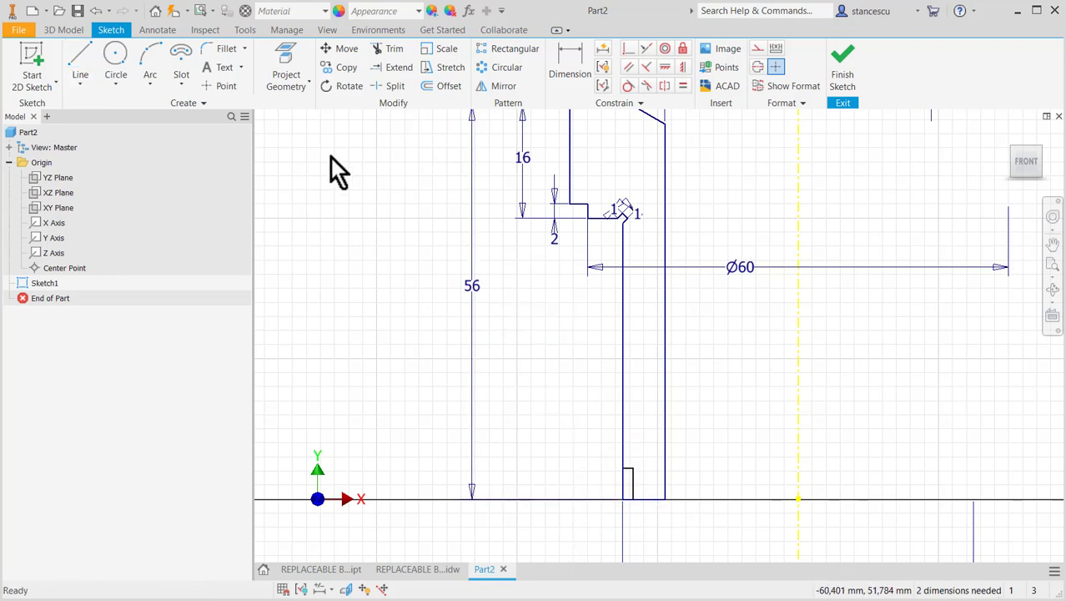
- Trim the outer wall and bottom edge segments that lie outside the new lower step
{"action": "left_click", "coordinate": [385, 49]}
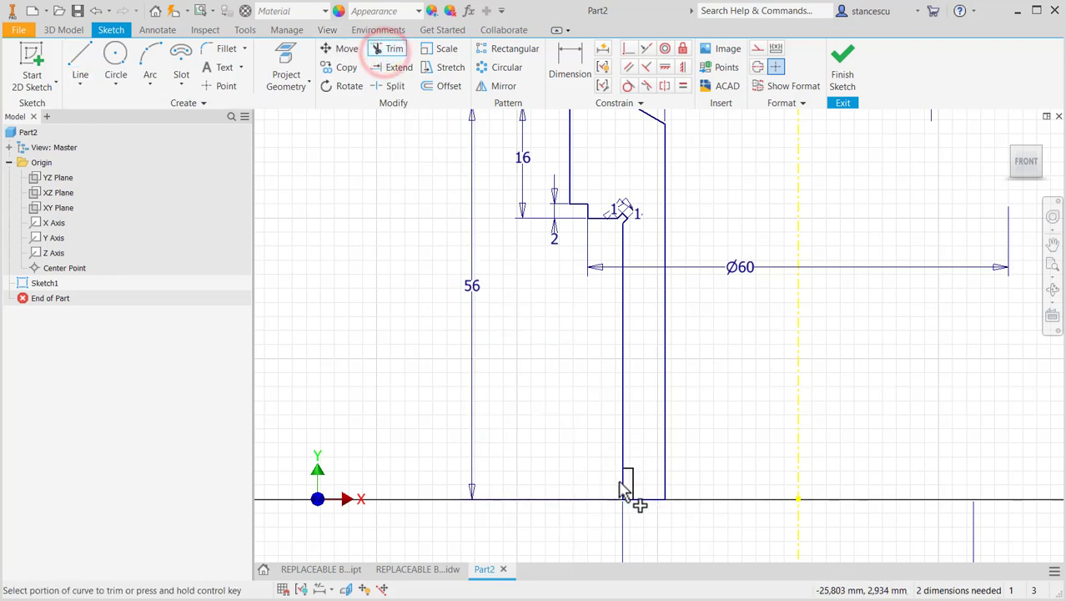
{"action": "left_click", "coordinate": [622, 484]}
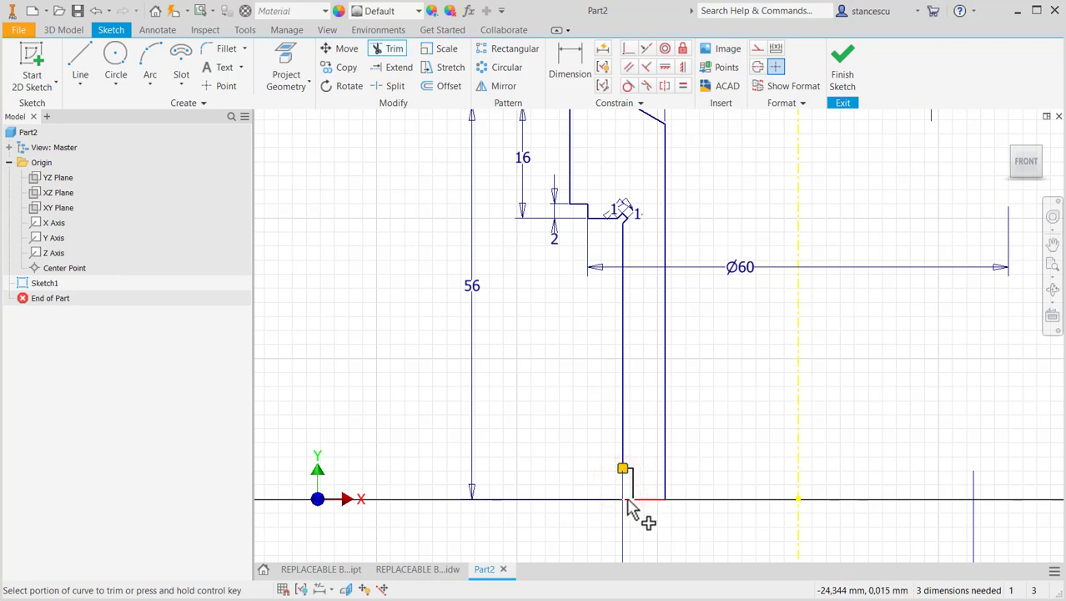
{"action": "left_click", "coordinate": [627, 499]}
{"action": "key", "text": "Escape"}
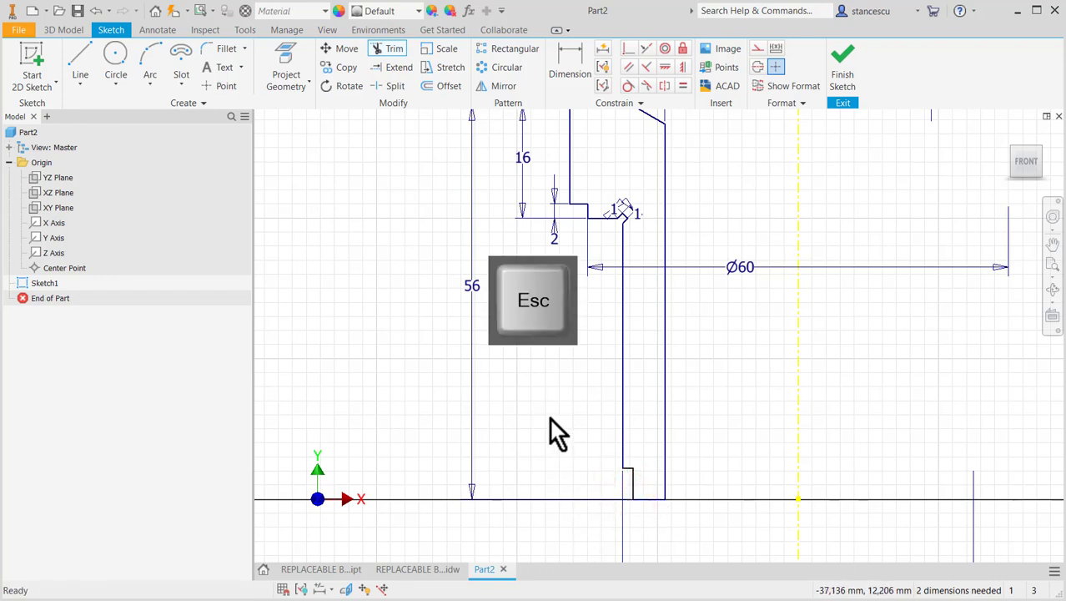
- Dimension the height of the lower step's vertical line as 4 mm
{"action": "left_click", "coordinate": [574, 52]}
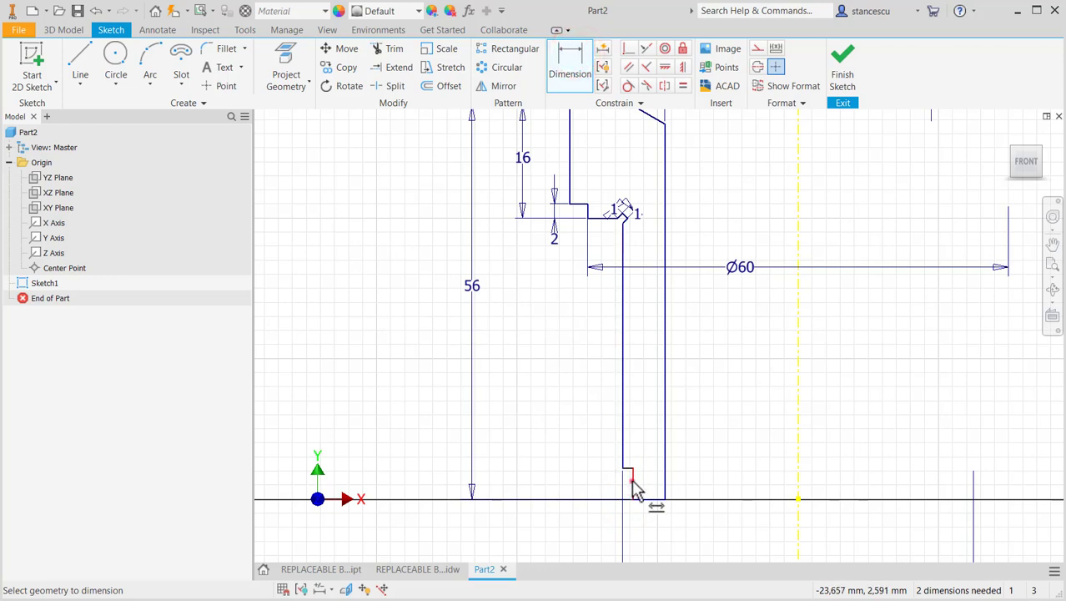
{"action": "left_click", "coordinate": [631, 479]}
{"action": "left_click", "coordinate": [566, 421]}
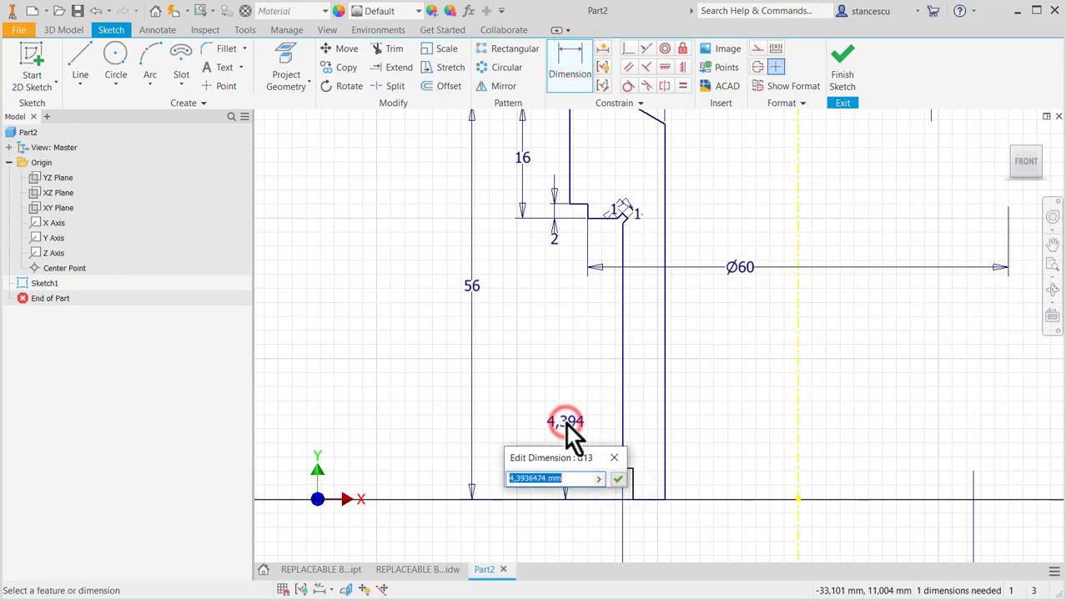
{"action": "type", "text": "4"}
{"action": "key", "text": "Return"}
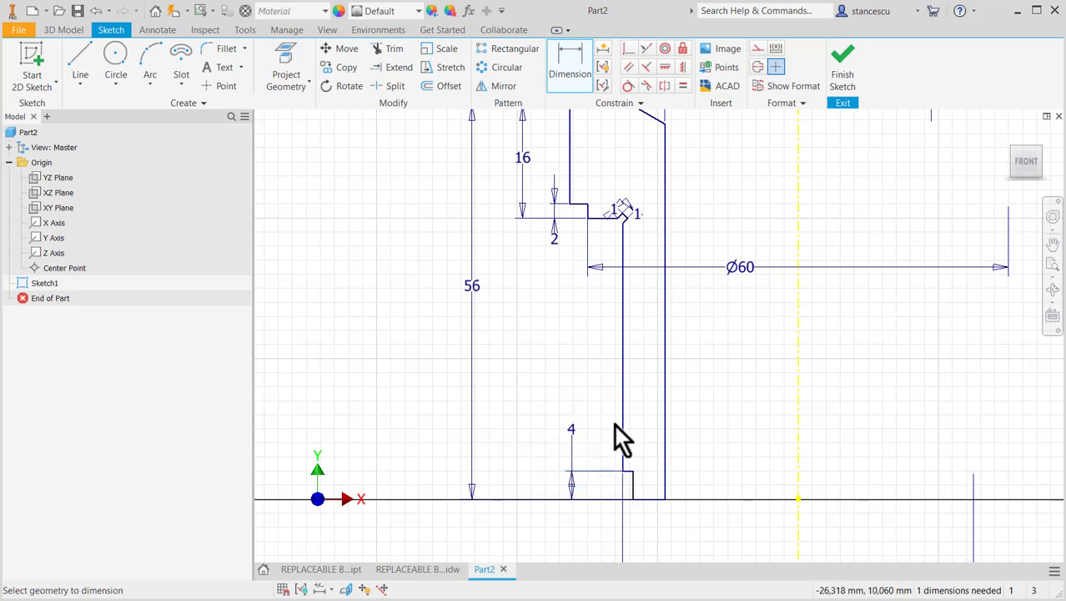
- Dimension the lower step's vertical line from the centerline as a 49.6 mm diameter
{"action": "scroll", "coordinate": [689, 437], "scroll_direction": "down", "scroll_amount": 4}
{"action": "scroll", "coordinate": [693, 442], "scroll_direction": "up", "scroll_amount": 4}
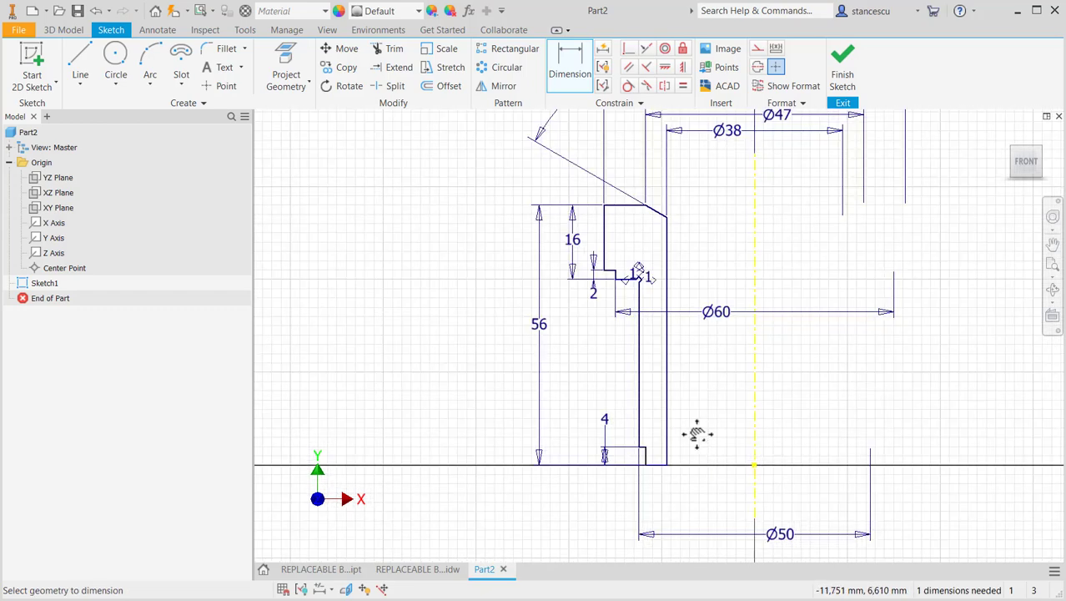
{"action": "middle_click_drag", "start_coordinate": [693, 430], "coordinate": [638, 400]}
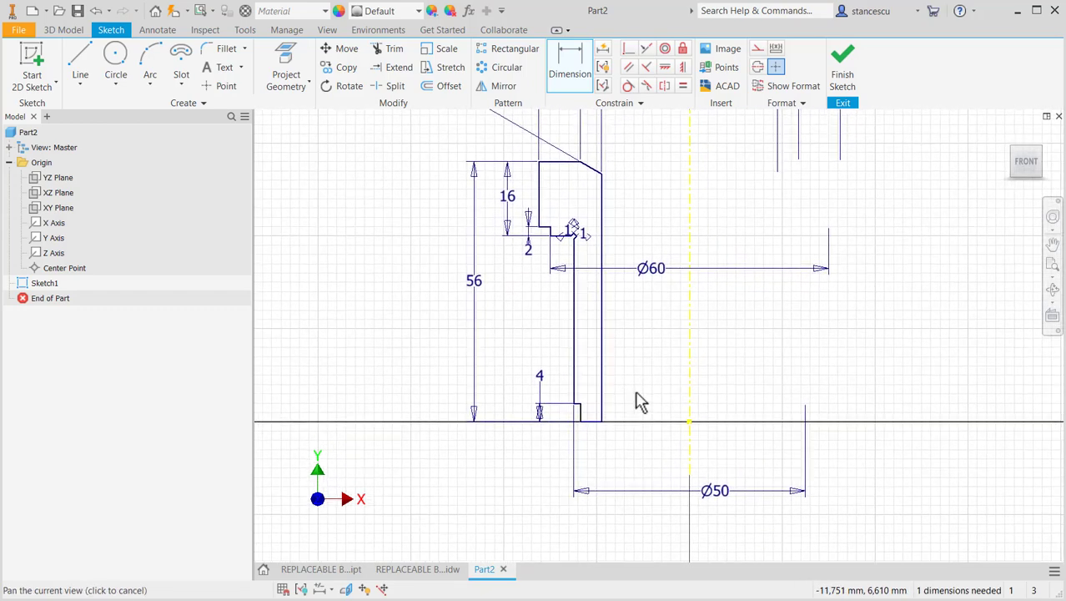
{"action": "left_click", "coordinate": [577, 412]}
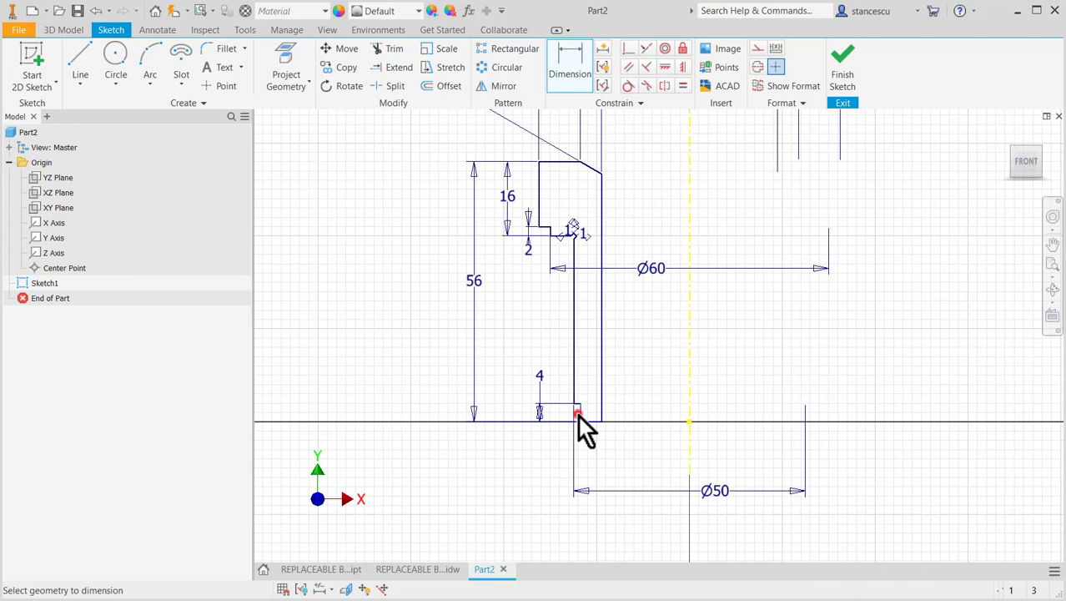
{"action": "left_click", "coordinate": [689, 414]}
{"action": "left_click", "coordinate": [722, 451]}
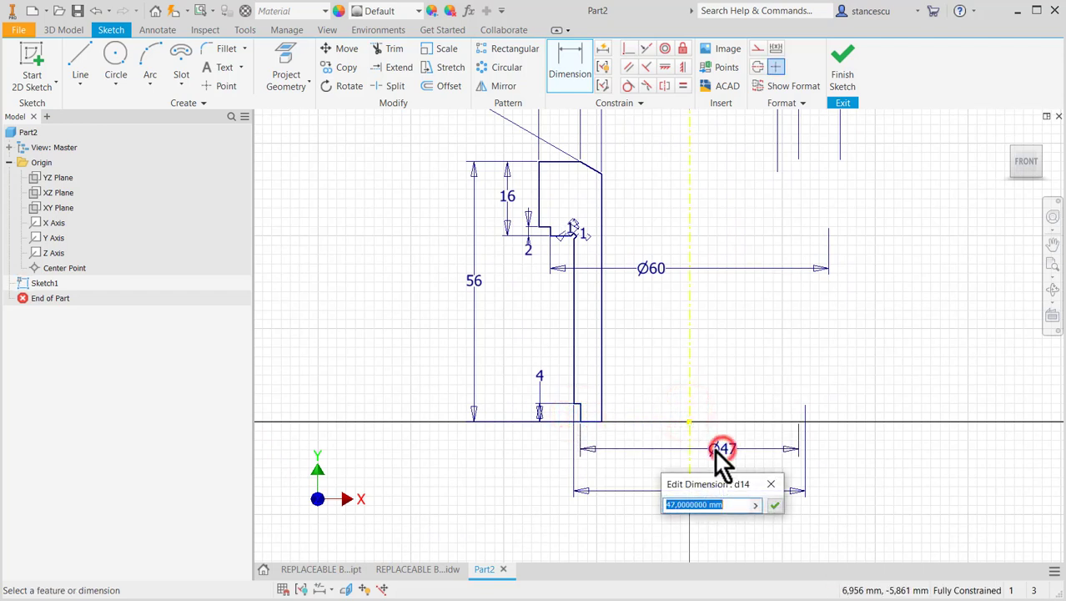
{"action": "type", "text": "3"}
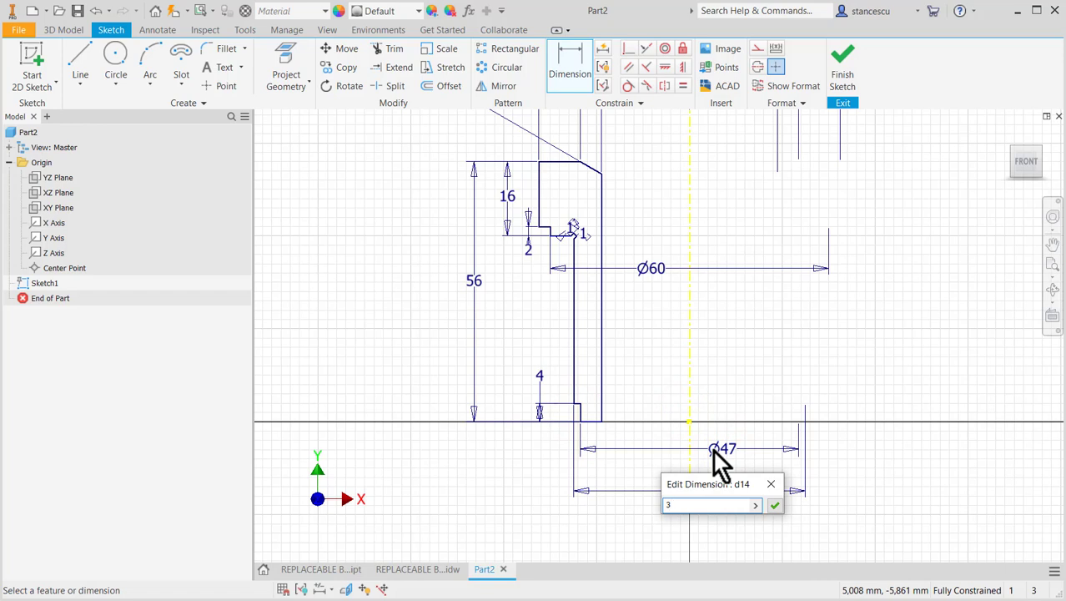
{"action": "key", "text": "BackSpace"}
{"action": "type", "text": "49.6"}
{"action": "key", "text": "Return"}
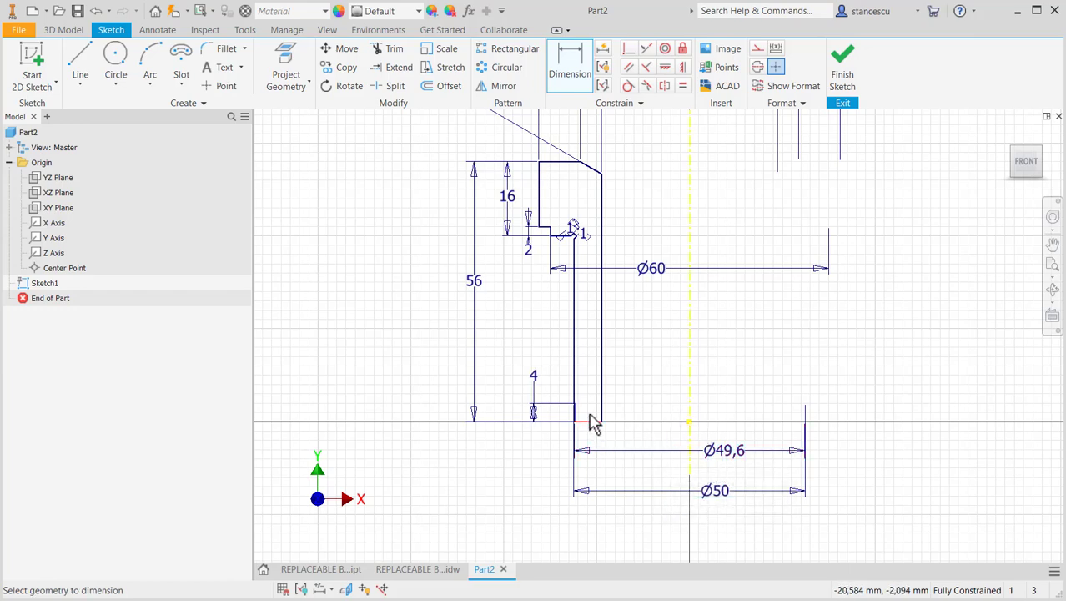
- Finish the sketch and revolve the closed profile fully around the centerline into the bushing's solid body
{"action": "scroll", "coordinate": [588, 419], "scroll_direction": "up", "scroll_amount": 2}
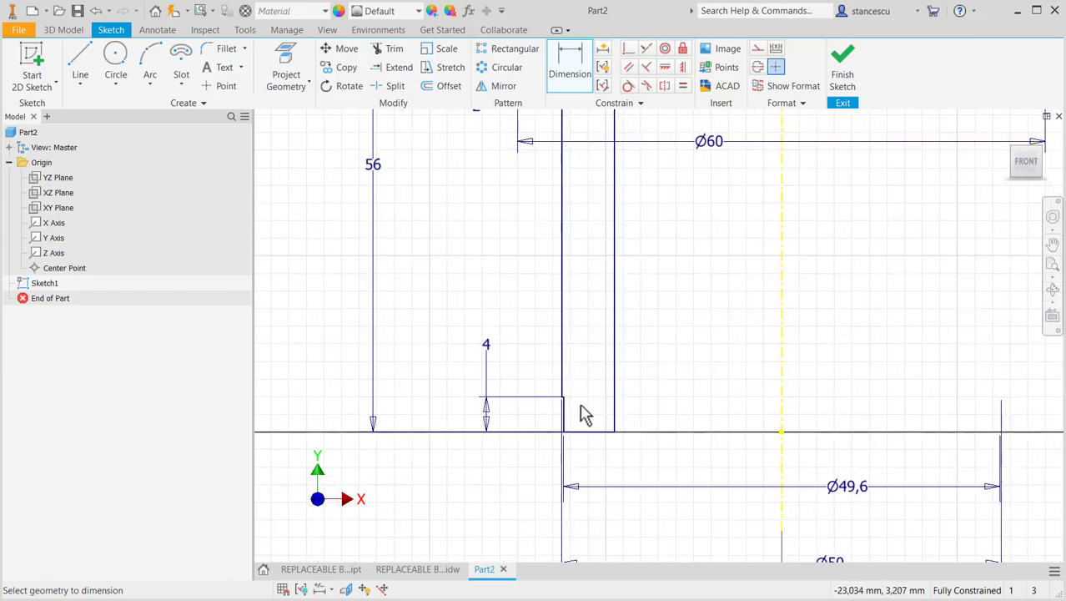
{"action": "scroll", "coordinate": [584, 410], "scroll_direction": "down", "scroll_amount": 2}
{"action": "scroll", "coordinate": [698, 380], "scroll_direction": "down", "scroll_amount": 2}
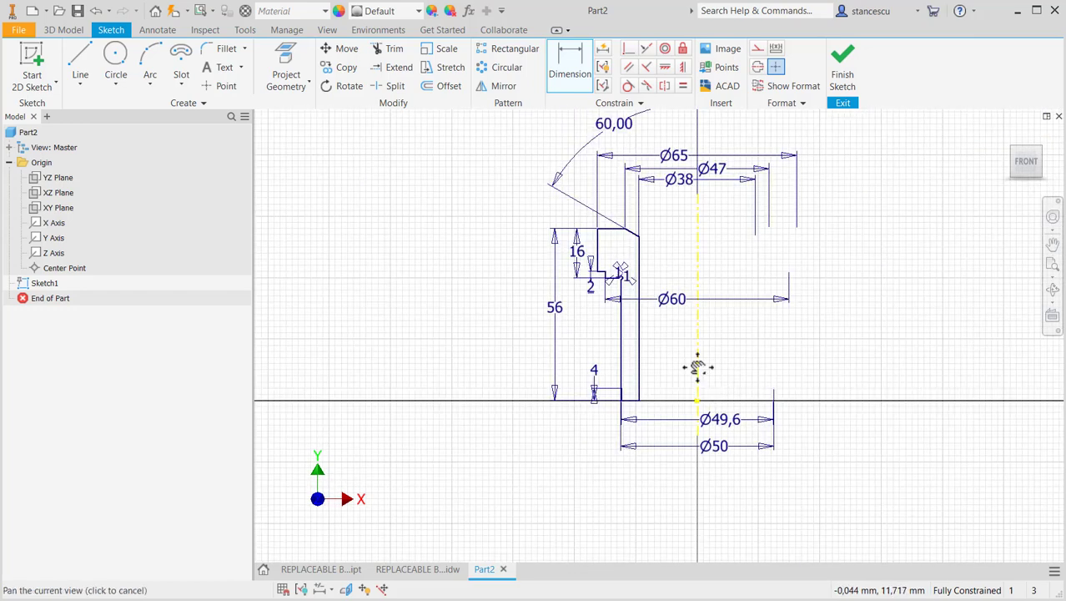
{"action": "middle_click_drag", "start_coordinate": [698, 364], "coordinate": [651, 406]}
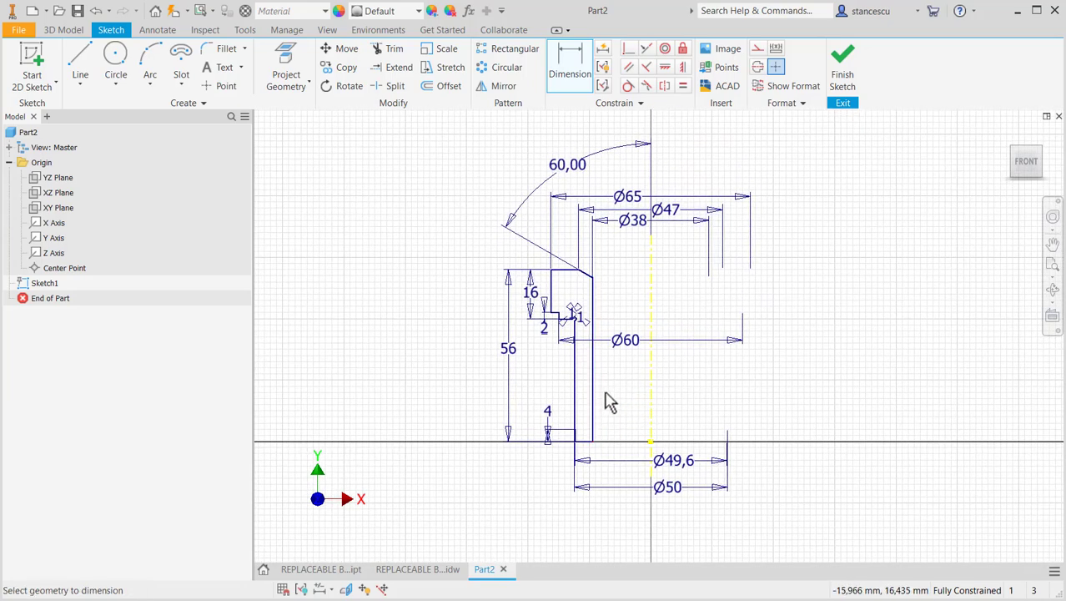
{"action": "left_click", "coordinate": [841, 58]}
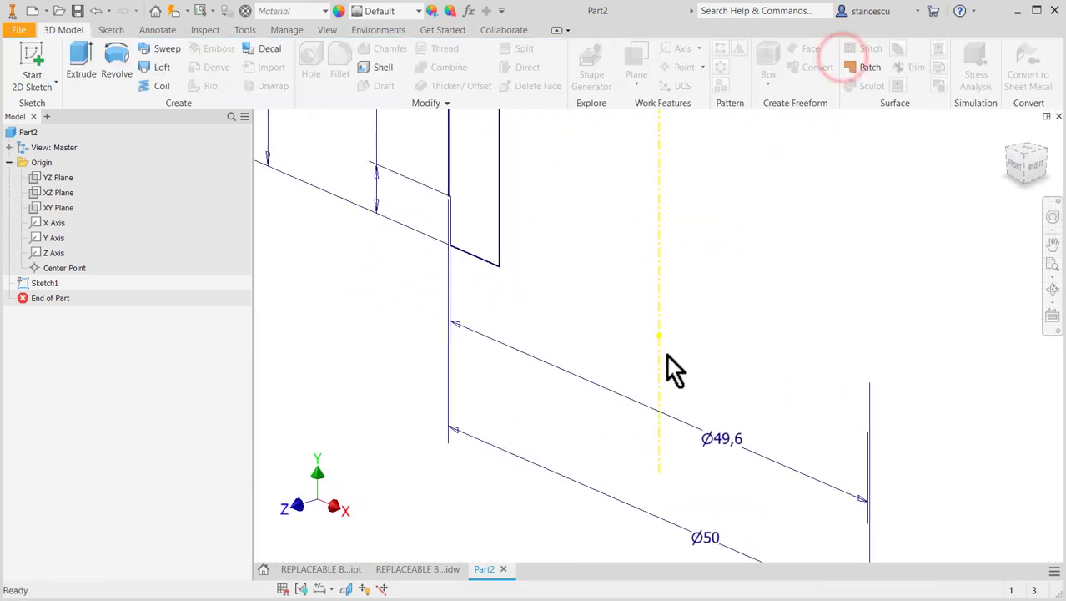
{"action": "key", "text": "F6"}
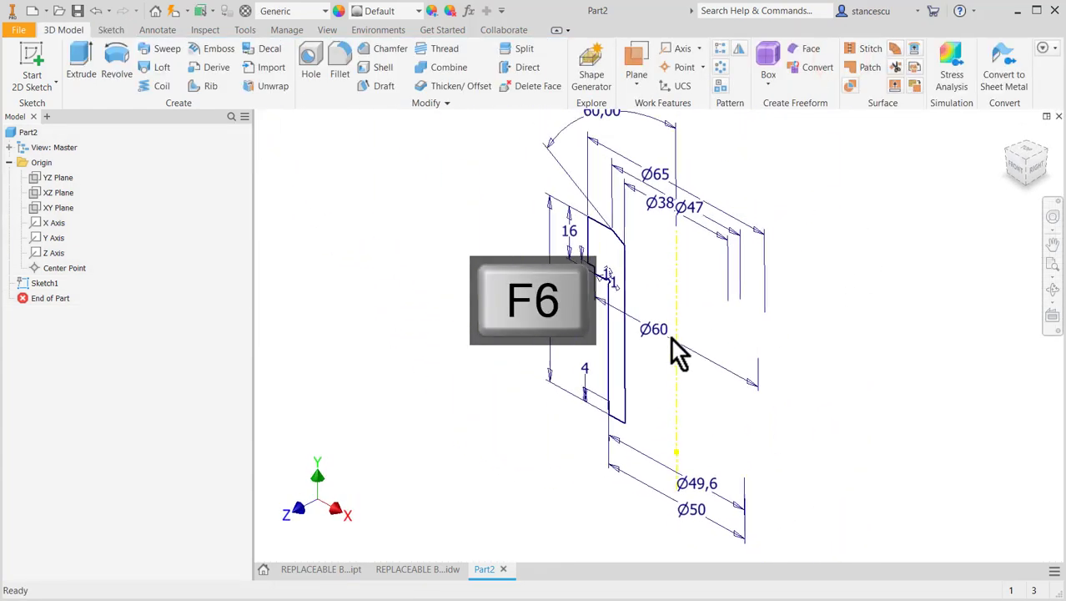
{"action": "left_click", "coordinate": [117, 61]}
{"action": "left_click", "coordinate": [291, 305]}
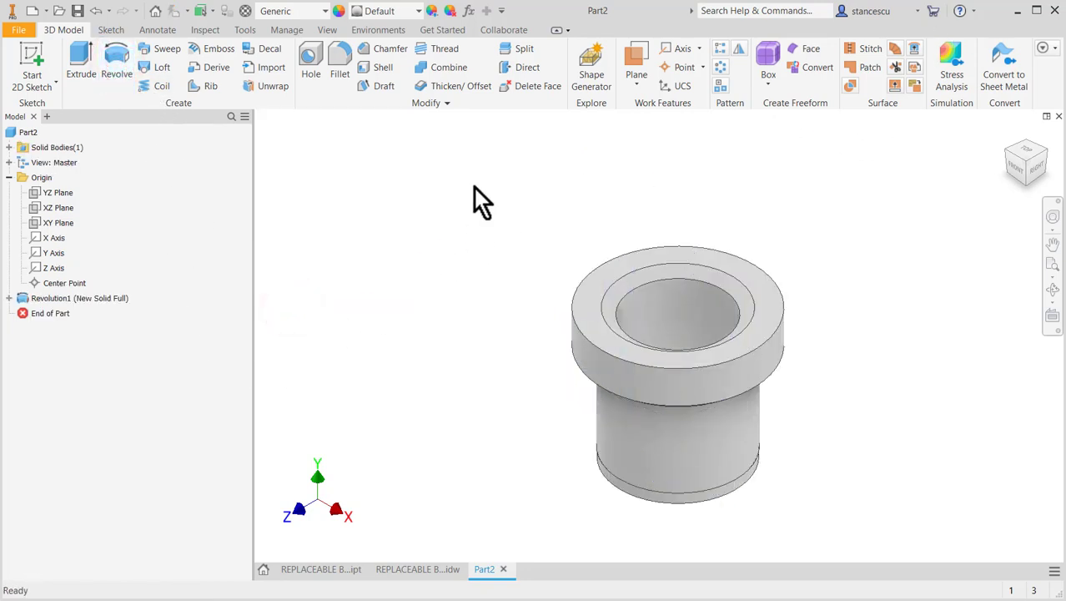
- Check the edge treatments on the bushing drawing and fillet the flange's top outer edge with a 3 mm radius
{"action": "left_click", "coordinate": [415, 571]}
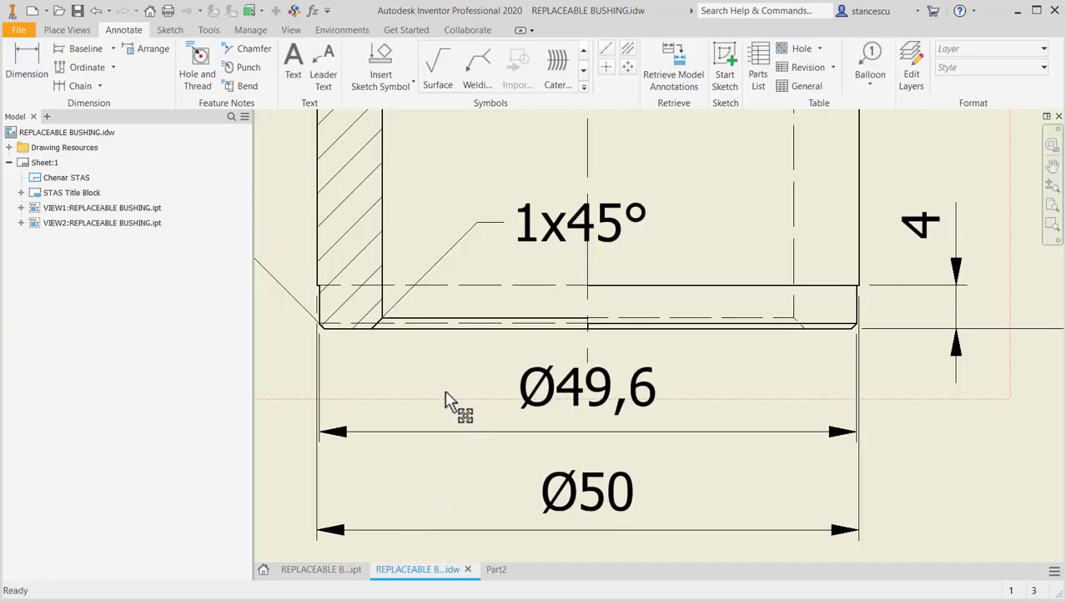
{"action": "key", "text": "F6"}
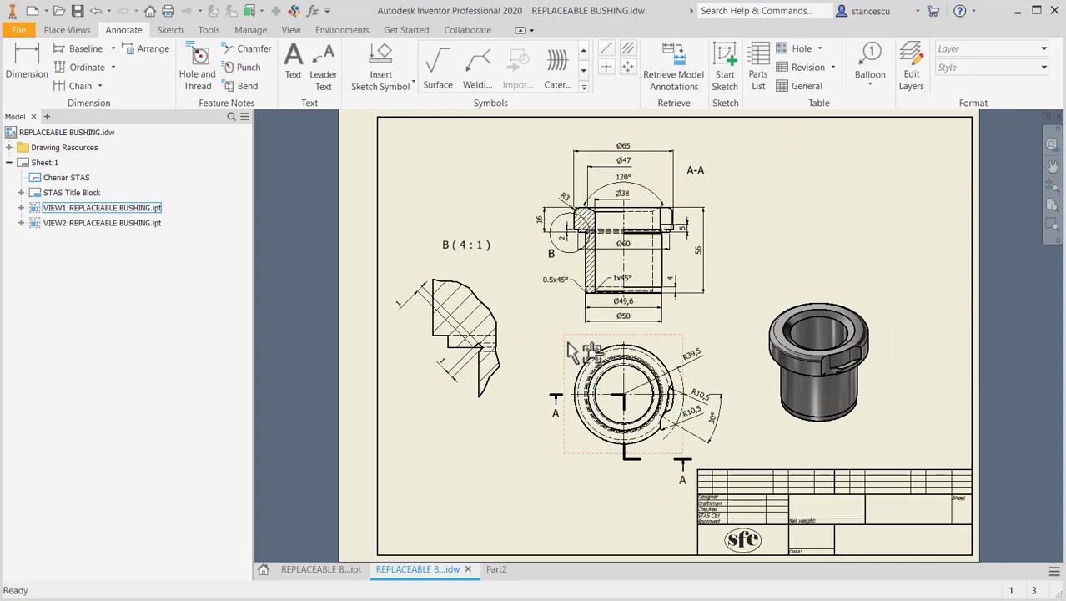
{"action": "scroll", "coordinate": [599, 283], "scroll_direction": "up", "scroll_amount": 3}
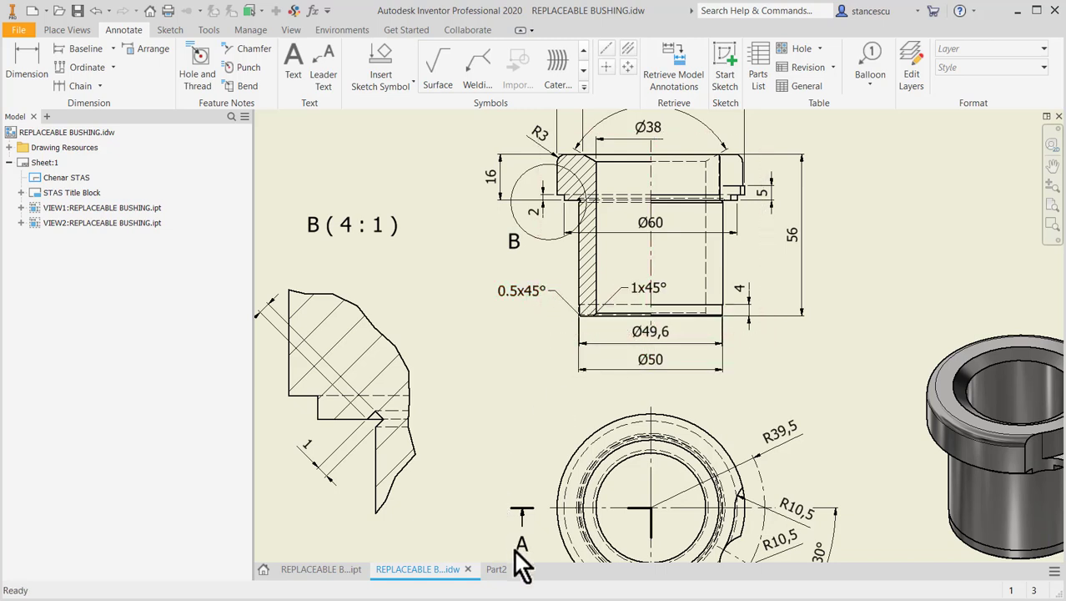
{"action": "left_click", "coordinate": [499, 570]}
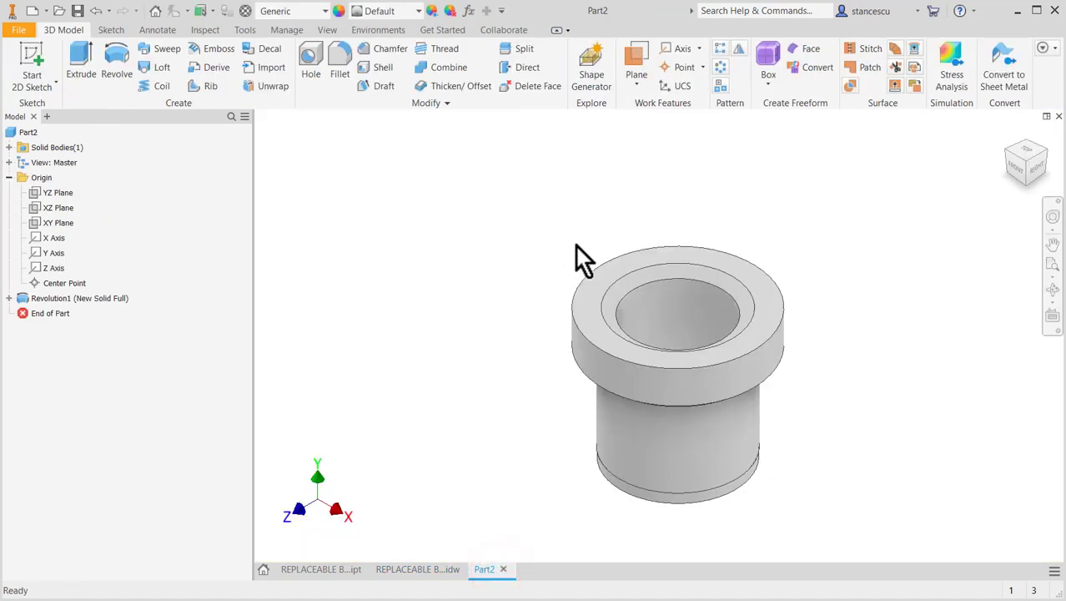
{"action": "left_click", "coordinate": [591, 275]}
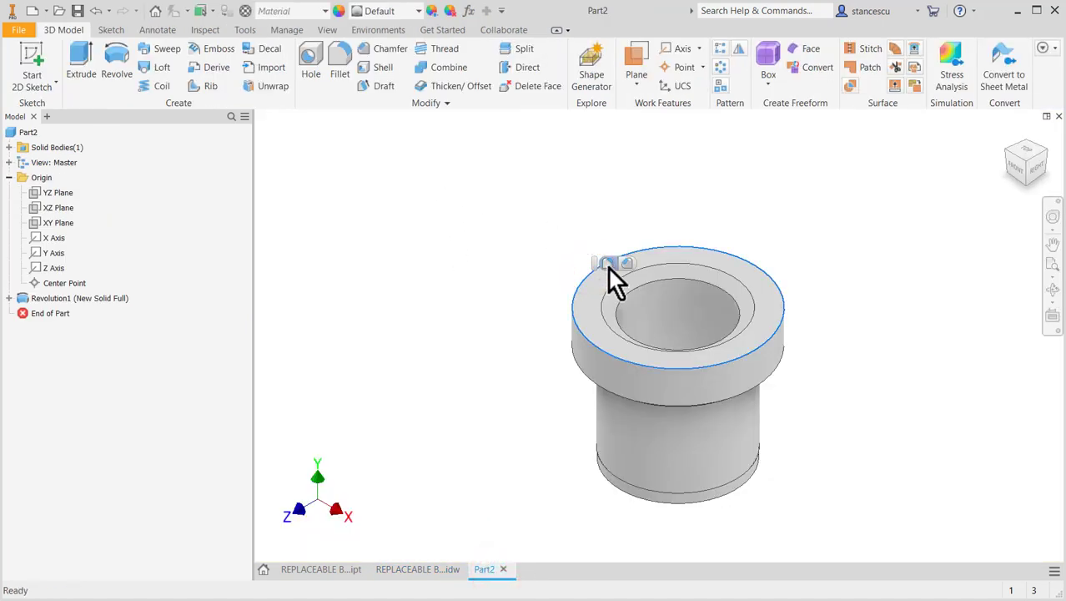
{"action": "left_click", "coordinate": [607, 263]}
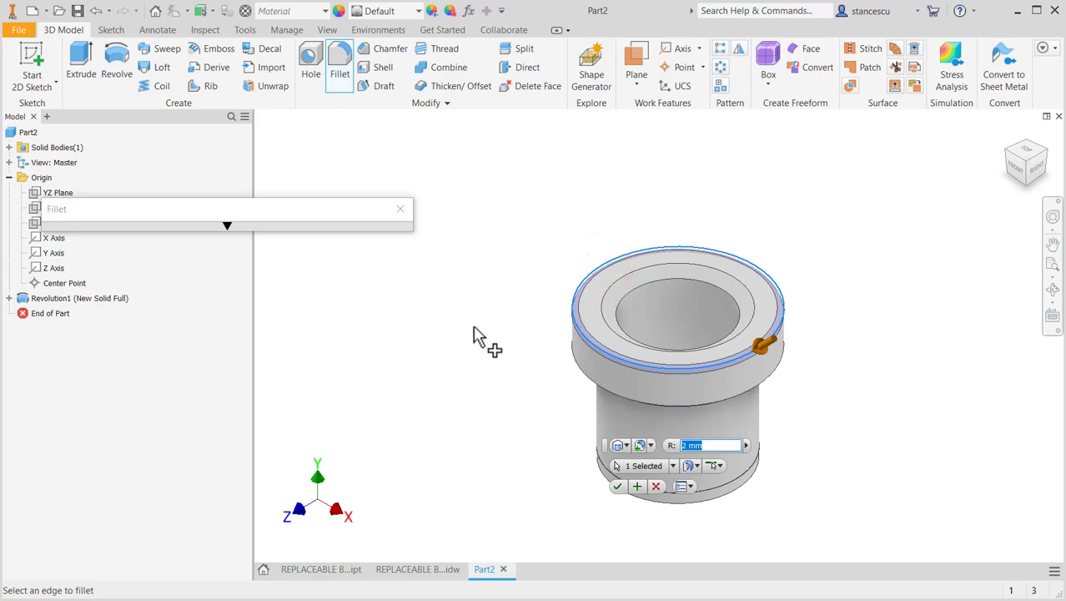
{"action": "type", "text": "3"}
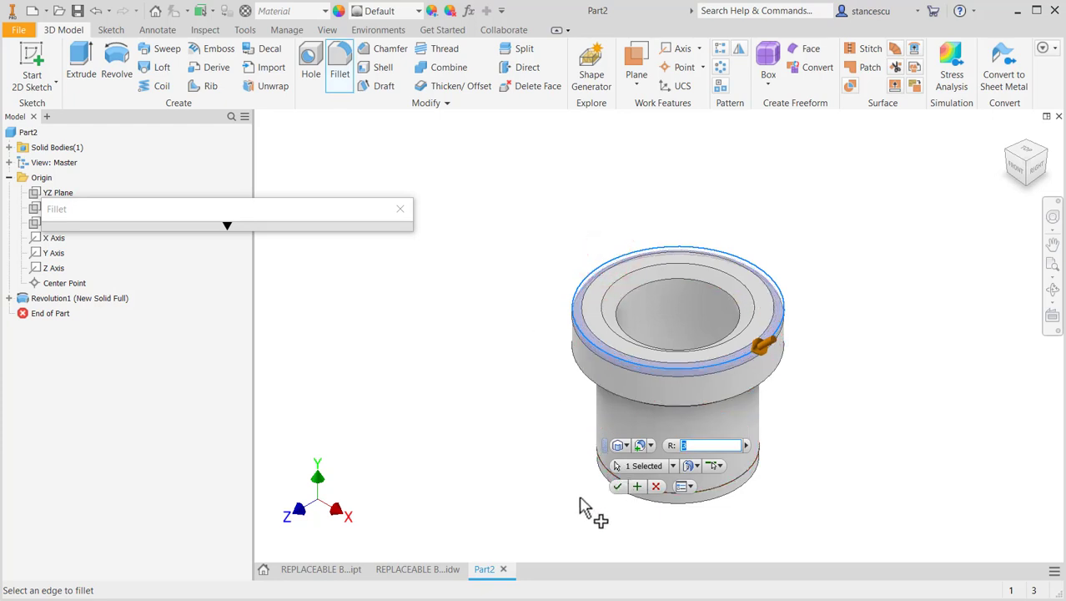
{"action": "left_click", "coordinate": [615, 486]}
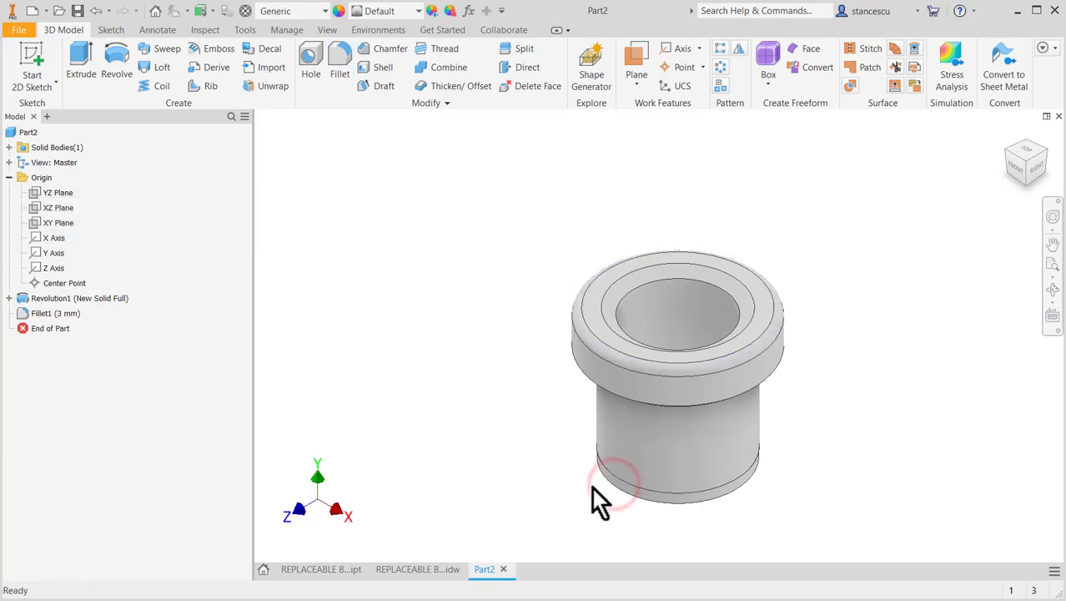
- Chamfer the outer circular edge at the bushing's lower end by 0.5 mm
{"action": "left_click", "coordinate": [623, 492]}
{"action": "left_click", "coordinate": [656, 481]}
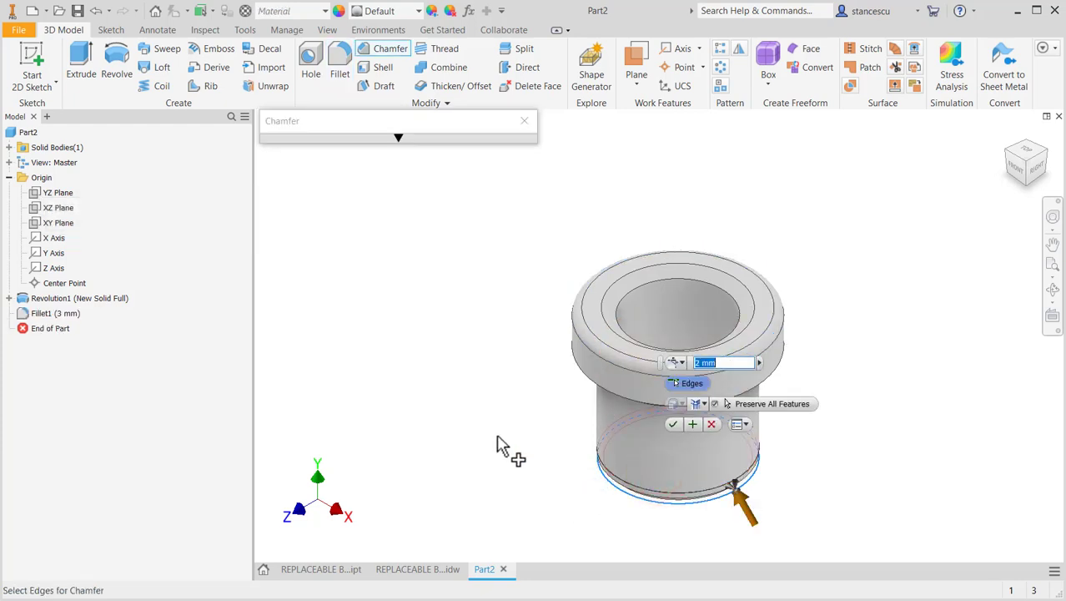
{"action": "key", "text": "BackSpace"}
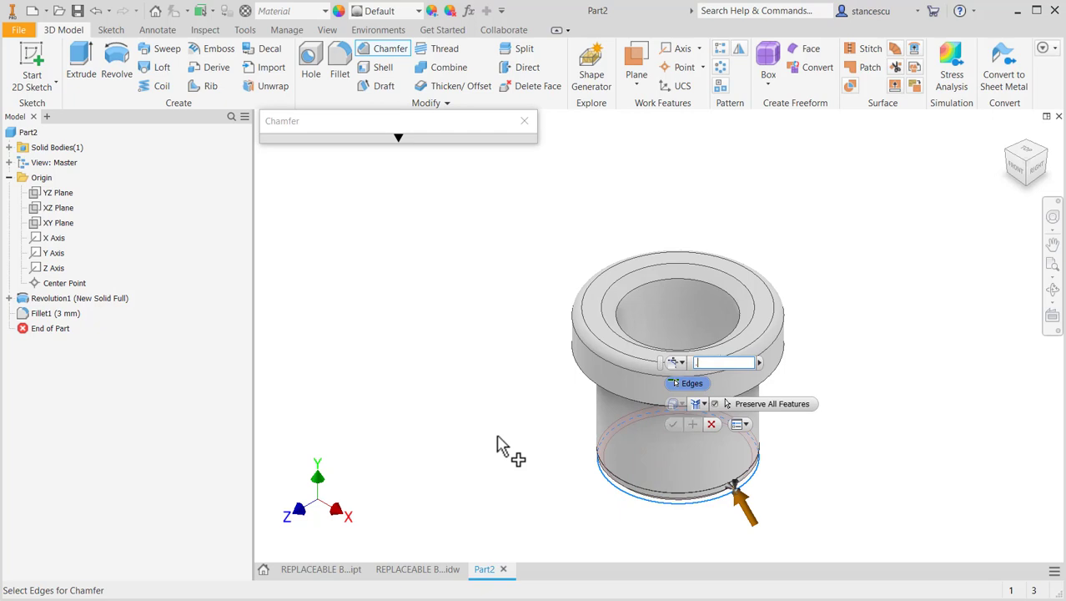
{"action": "type", "text": ".5"}
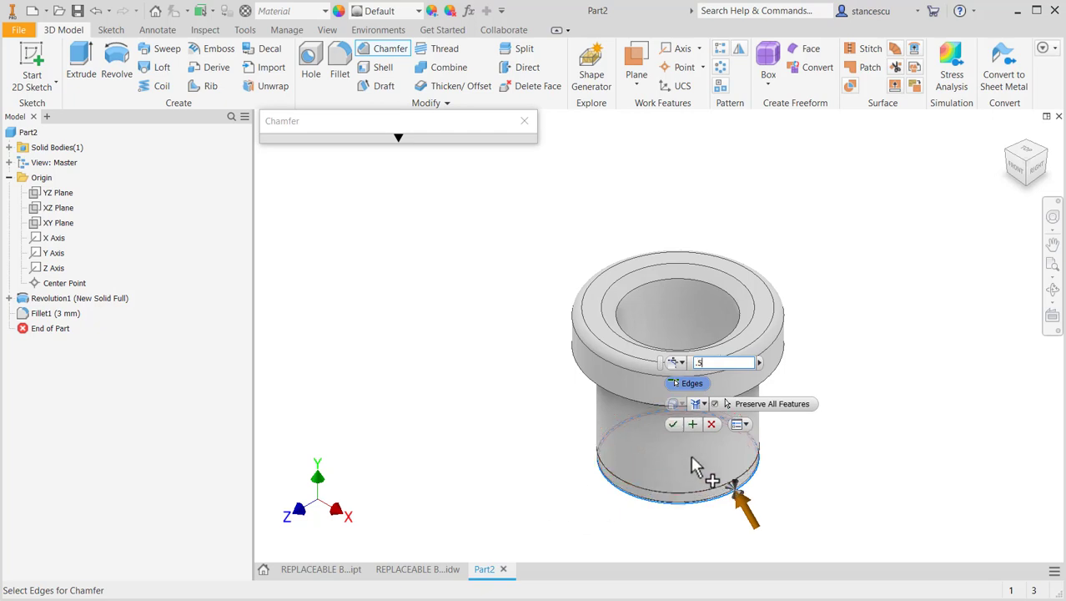
{"action": "left_click", "coordinate": [695, 423]}
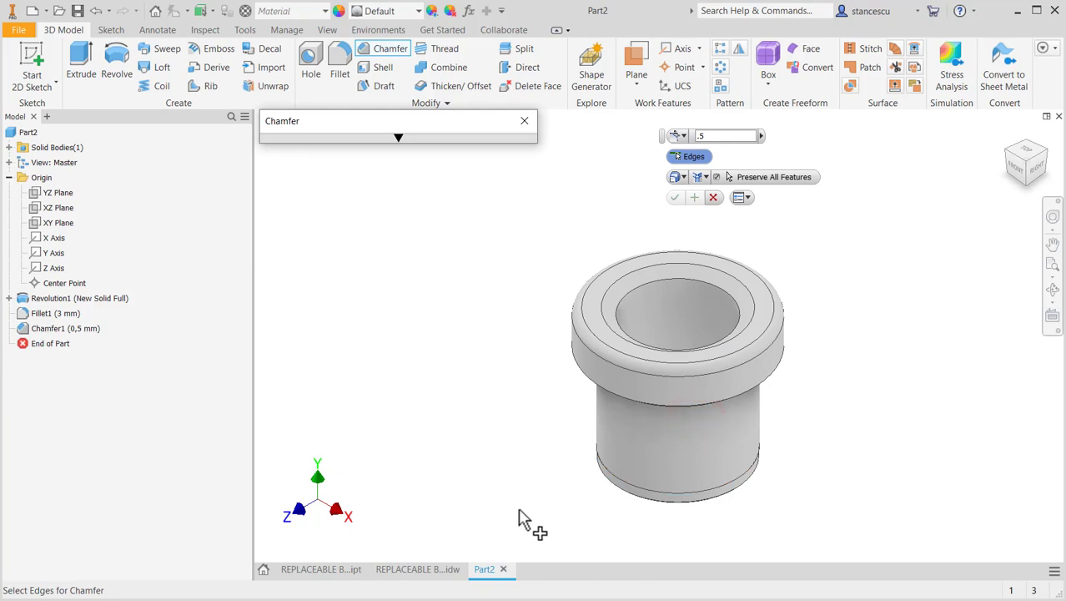
- Chamfer the bore's inner edge at the bushing's lower end by 1 mm
{"action": "middle_click_drag", "start_coordinate": [518, 519], "coordinate": [502, 451], "text": "shift"}
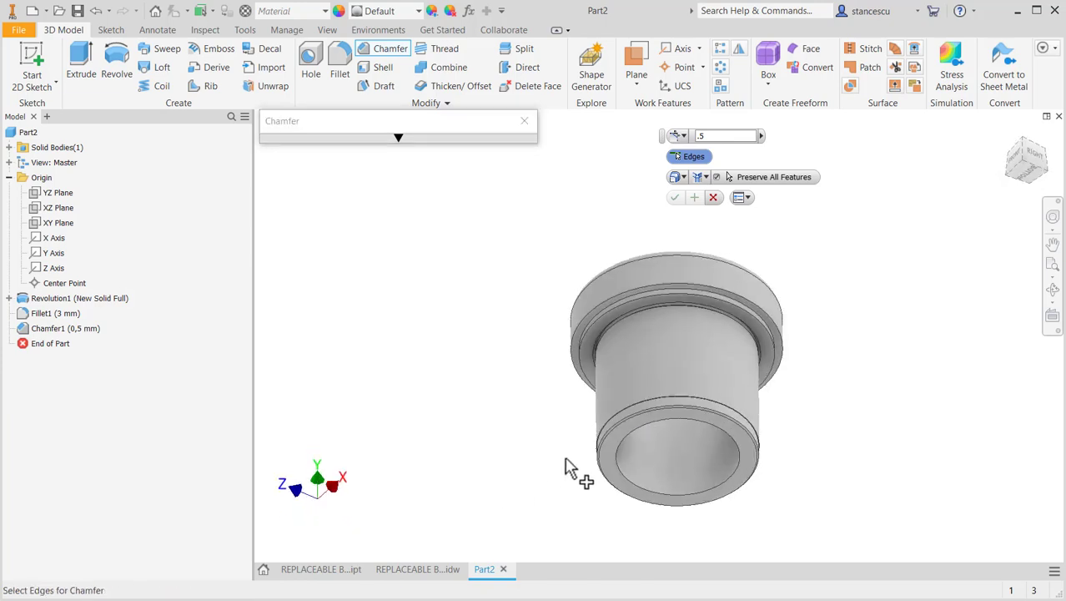
{"action": "left_click", "coordinate": [624, 481]}
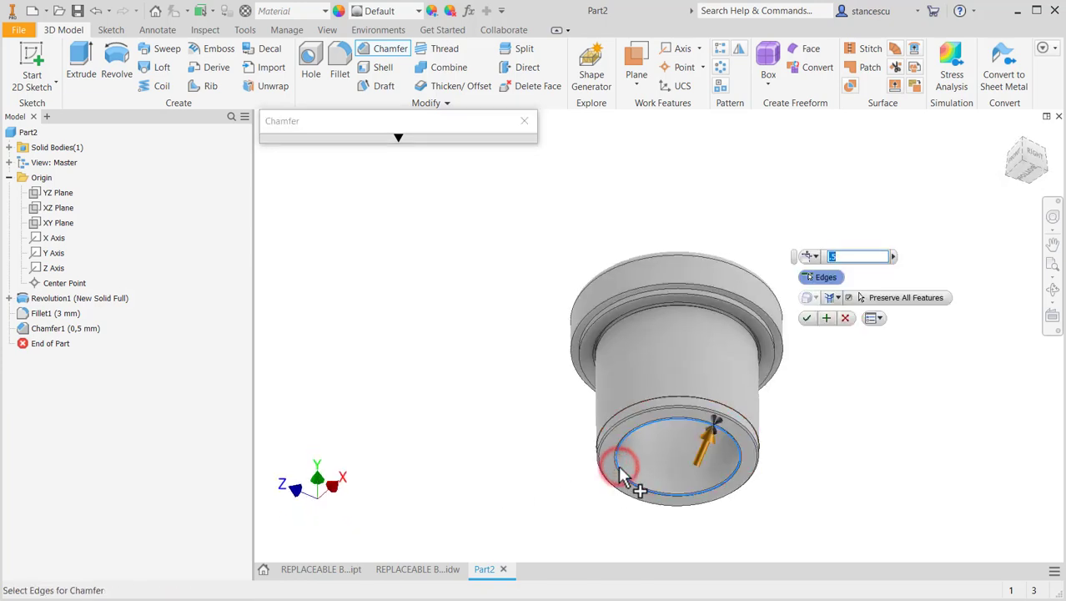
{"action": "type", "text": "1"}
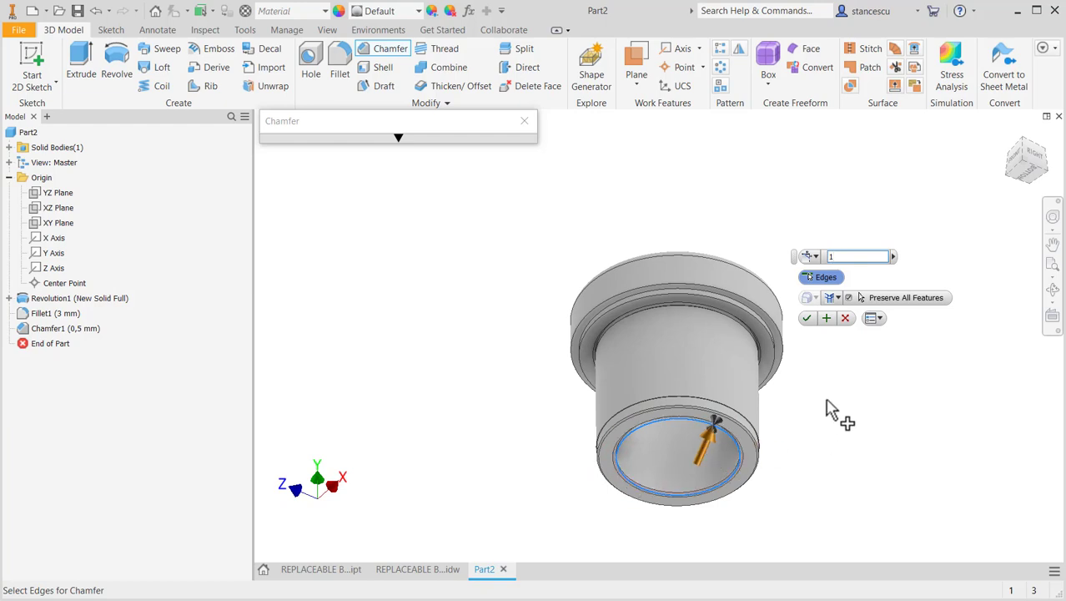
{"action": "left_click", "coordinate": [807, 318]}
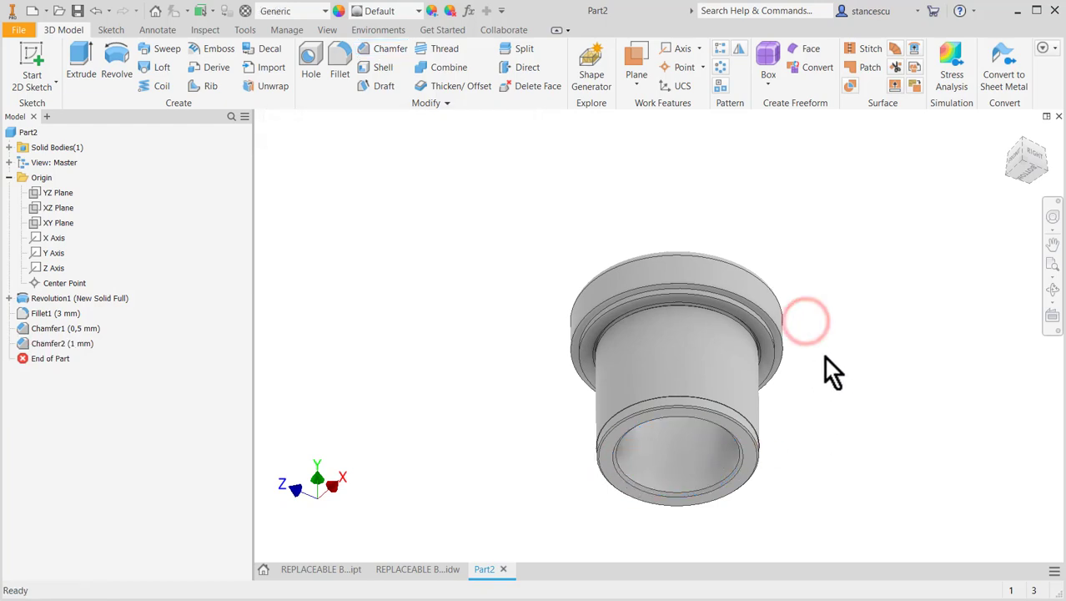
{"action": "key", "text": "F6"}
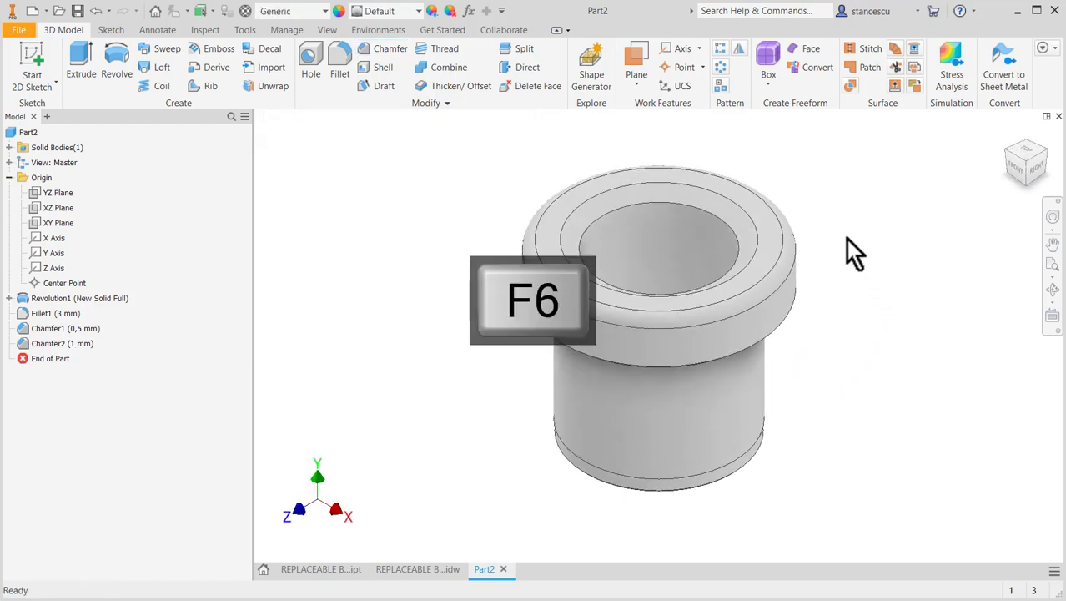
- Assign the material Steel, High Strength, Low Alloy to the part
{"action": "left_click", "coordinate": [310, 14]}
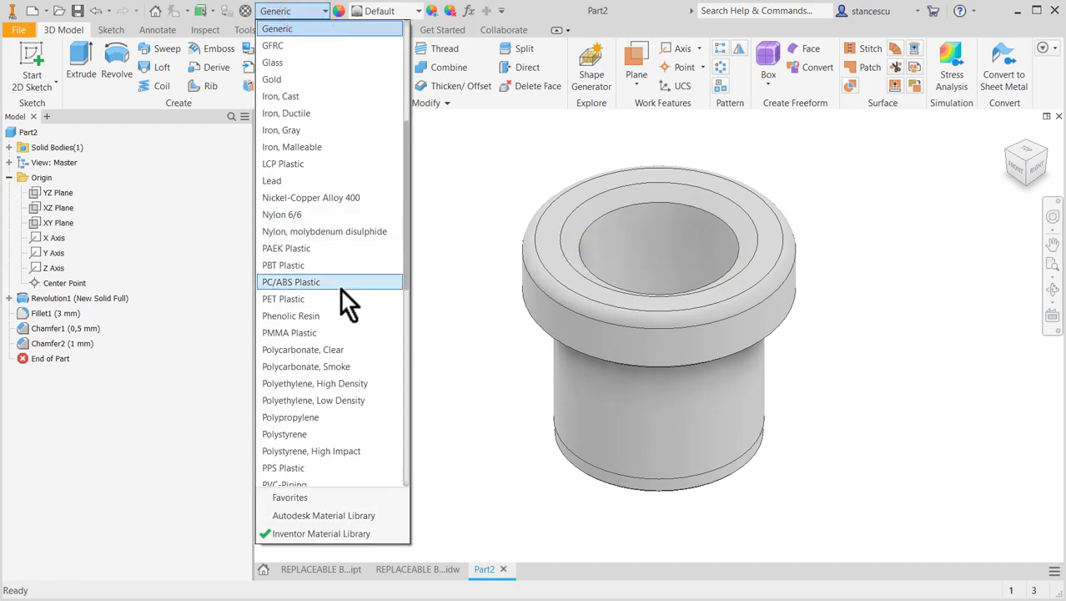
{"action": "scroll", "coordinate": [343, 306], "scroll_direction": "down", "scroll_amount": 7}
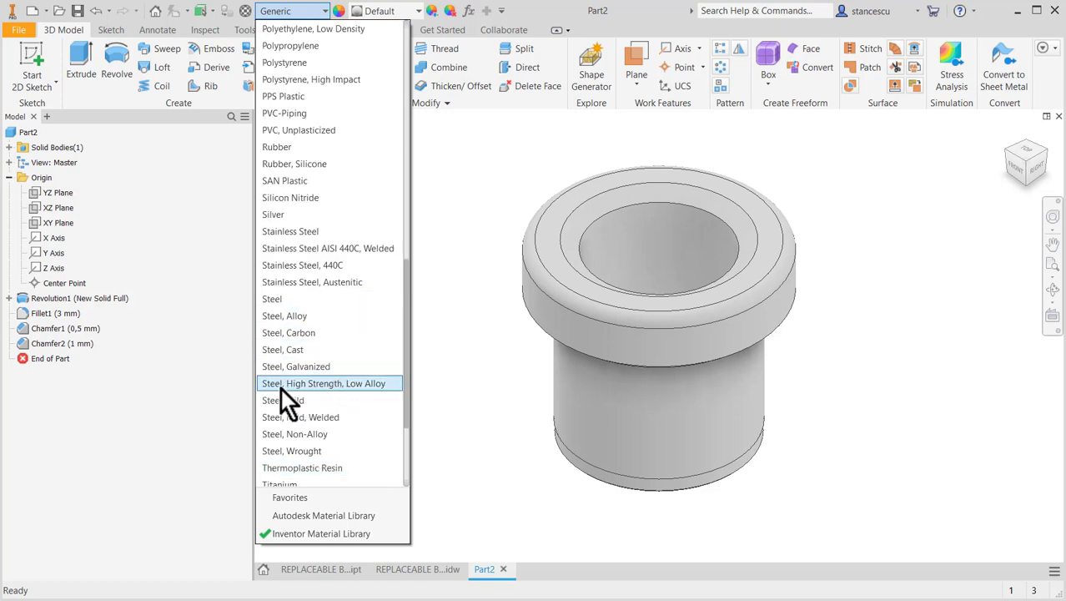
{"action": "left_click", "coordinate": [365, 382]}
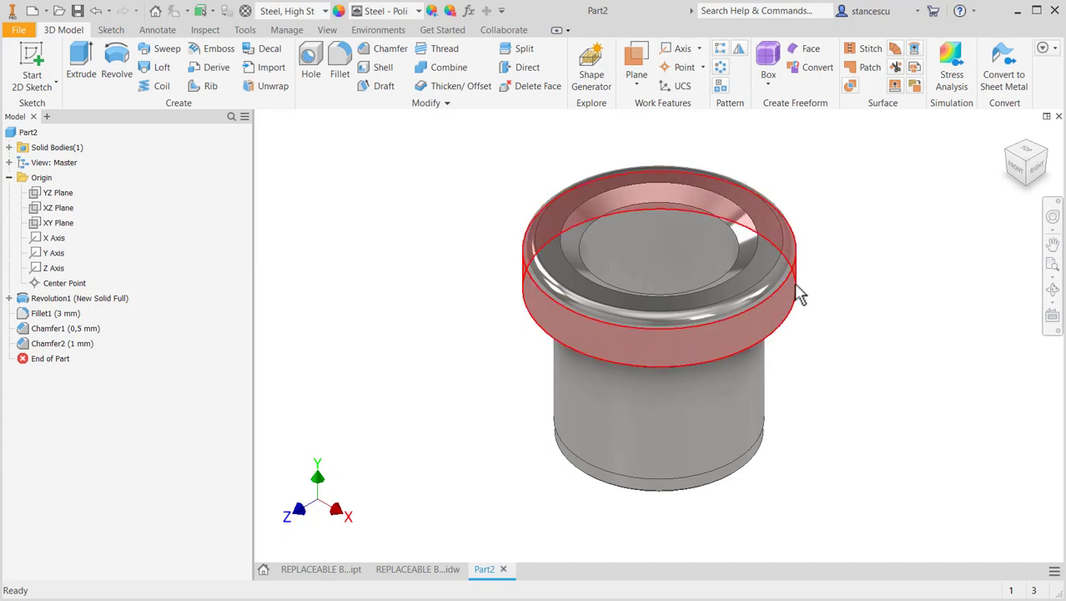
- Consult the finished bushing and its drawing for the flange notch, and create a work plane offset upward from the flange's lowest underside face
{"action": "left_click", "coordinate": [324, 574]}
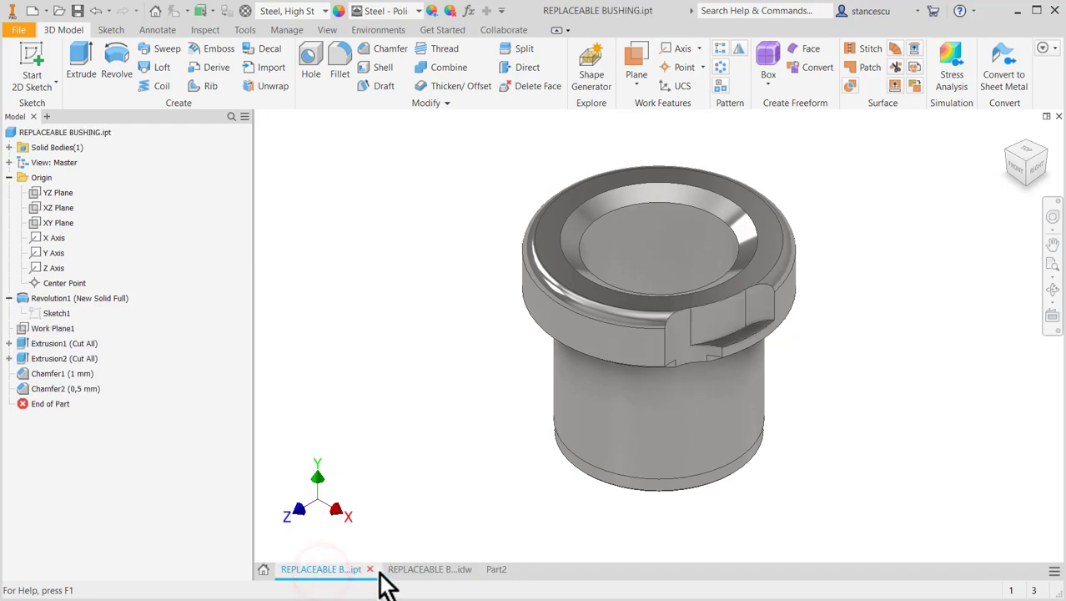
{"action": "left_click", "coordinate": [414, 572]}
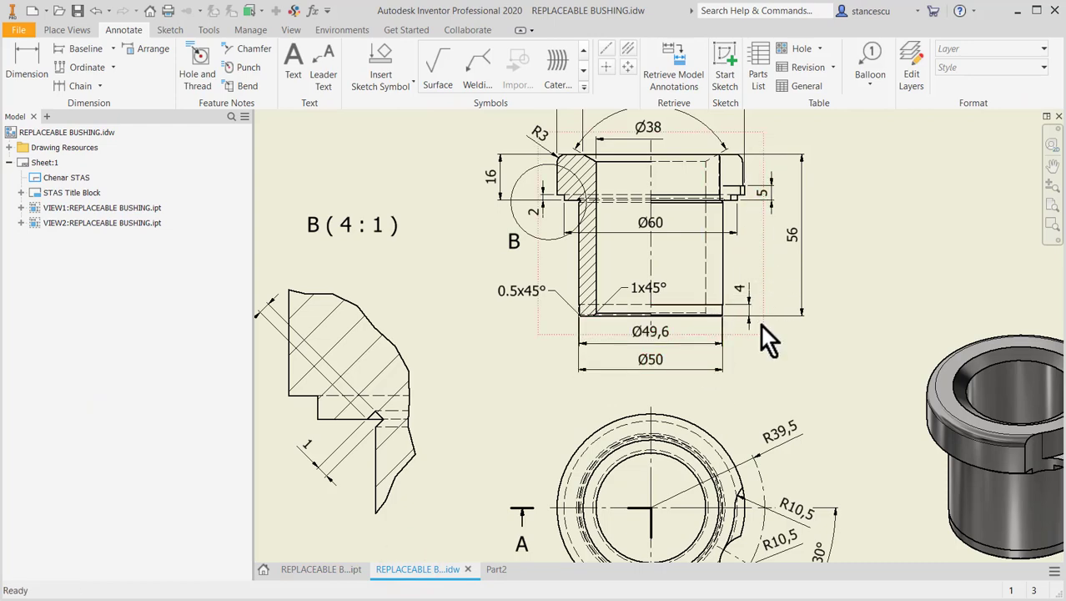
{"action": "mouse_move", "coordinate": [819, 431]}
{"action": "middle_mouse_down"}
{"action": "mouse_move", "coordinate": [689, 337]}
{"action": "mouse_move", "coordinate": [719, 298]}
{"action": "middle_mouse_up"}
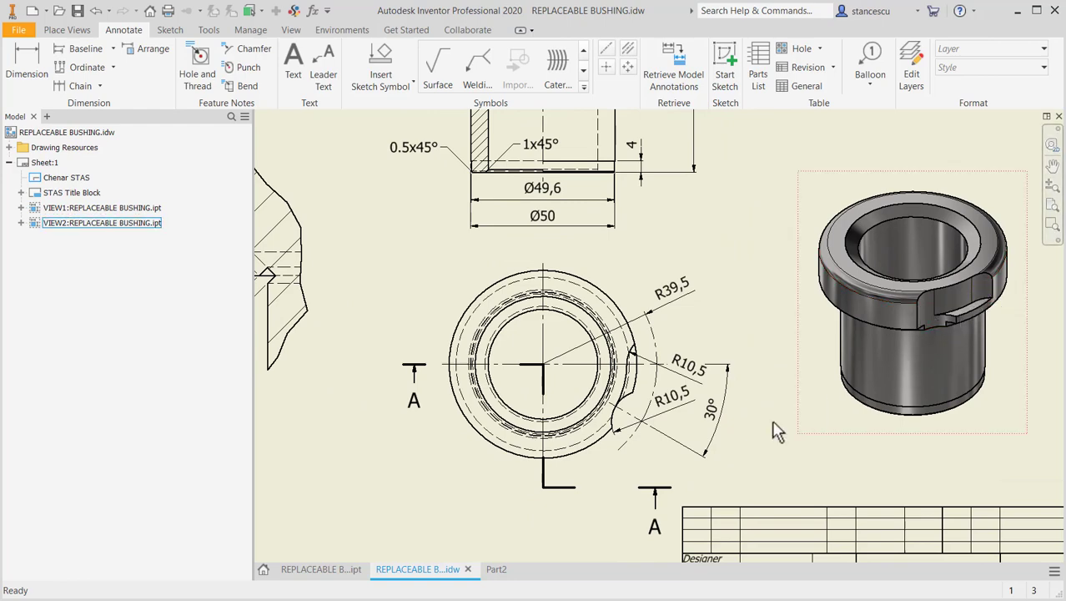
{"action": "scroll", "coordinate": [701, 283], "scroll_direction": "up", "scroll_amount": 3}
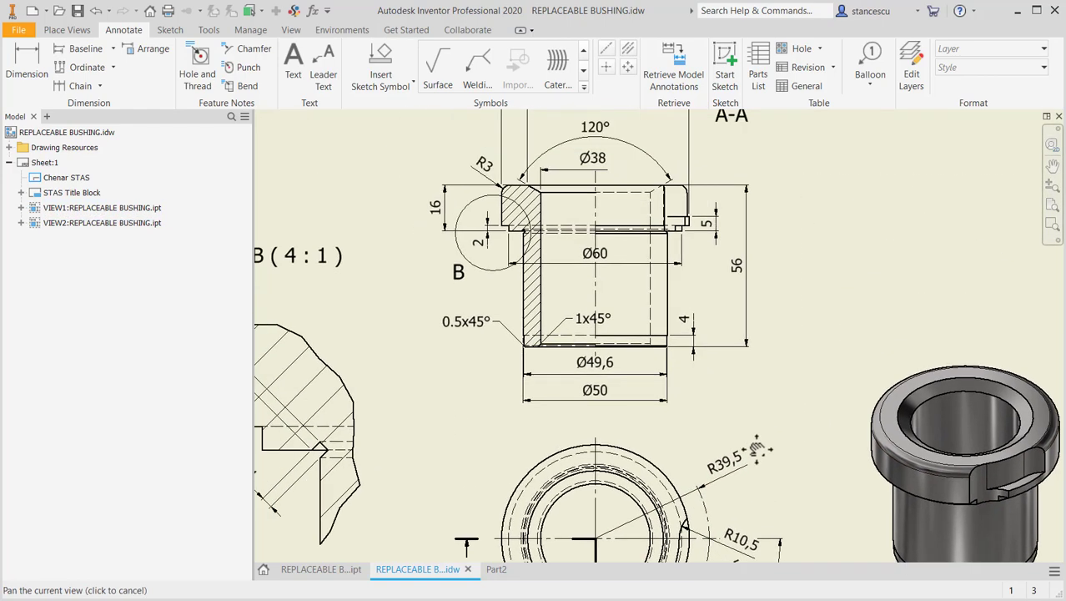
{"action": "scroll", "coordinate": [730, 337], "scroll_direction": "down", "scroll_amount": 3}
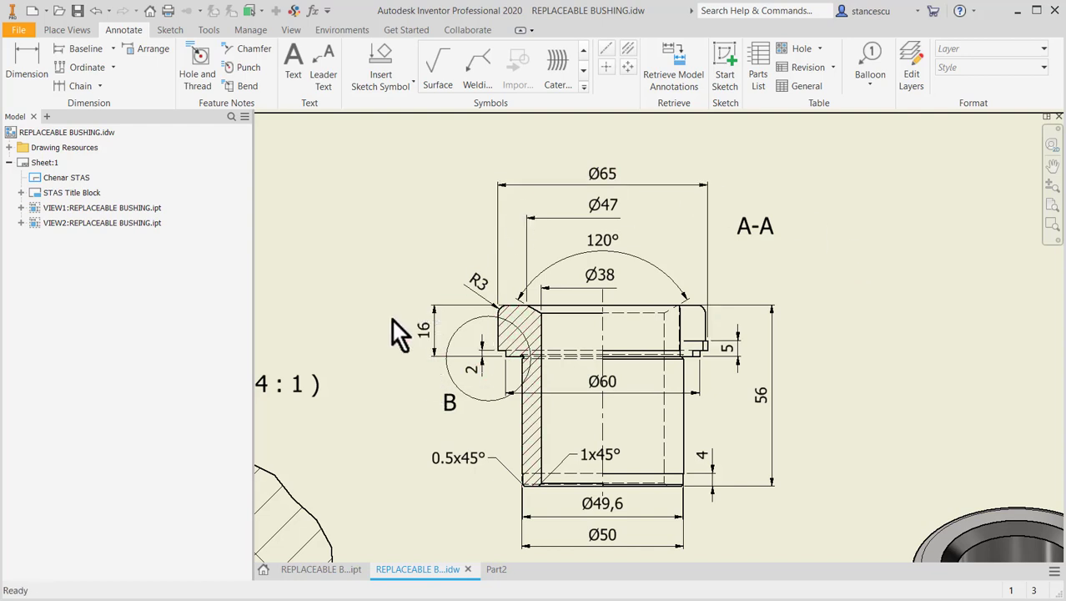
{"action": "left_click", "coordinate": [497, 569]}
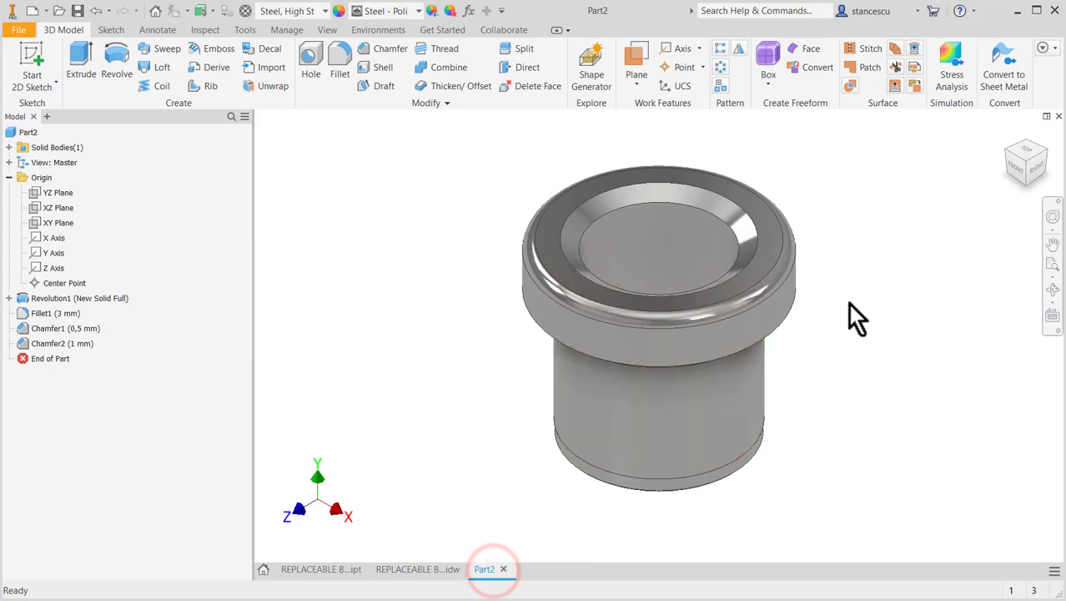
{"action": "key", "text": "F4"}
{"action": "left_click_drag", "start_coordinate": [845, 439], "coordinate": [841, 399]}
{"action": "left_click", "coordinate": [632, 53]}
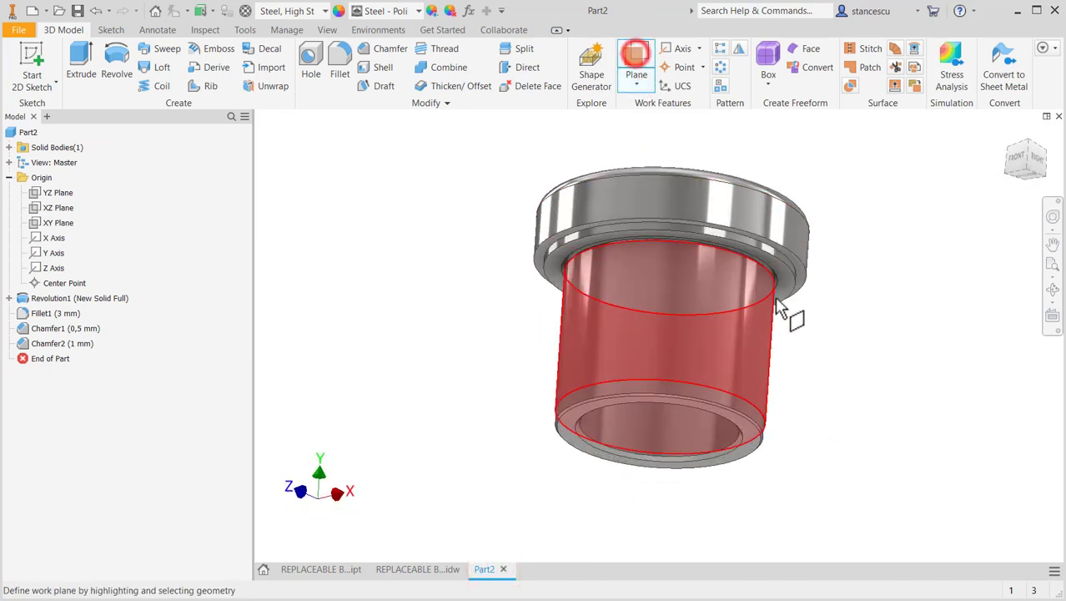
{"action": "left_click", "coordinate": [786, 290]}
{"action": "left_click_drag", "start_coordinate": [793, 267], "coordinate": [799, 262]}
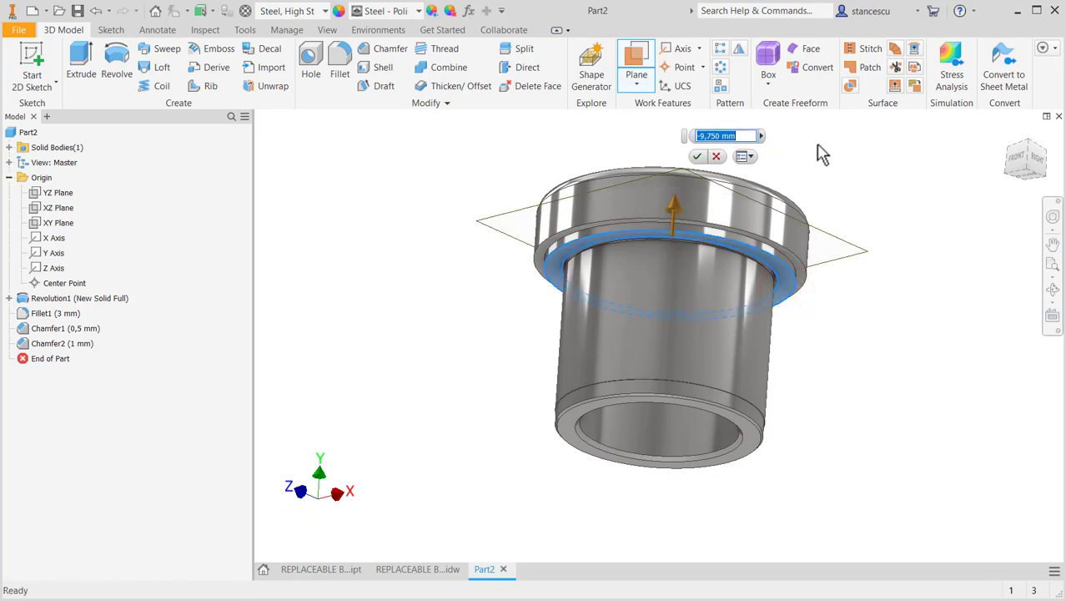
{"action": "key", "text": "Return"}
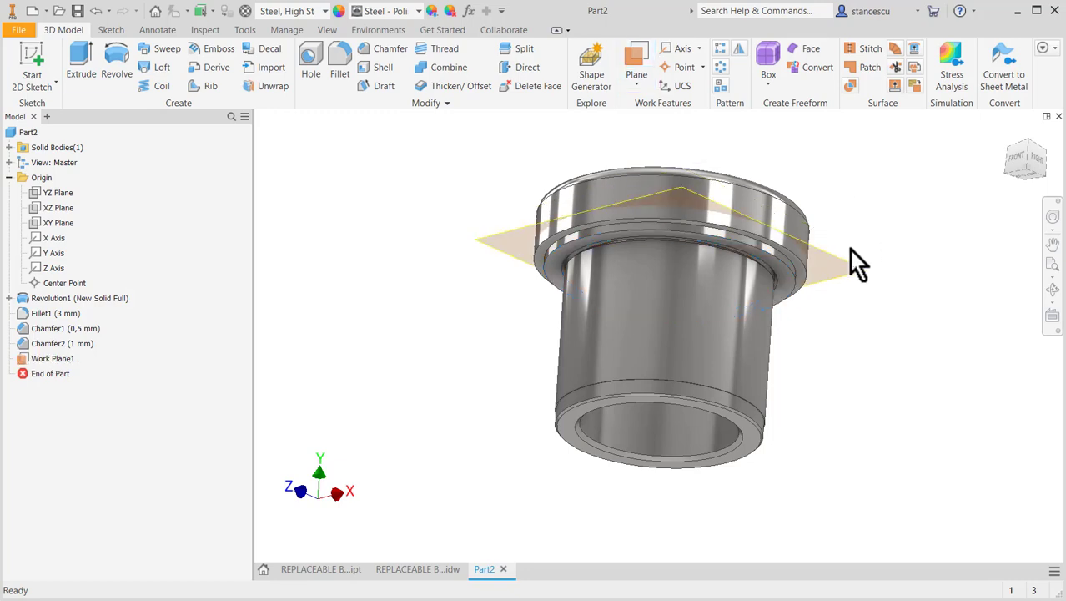
- Start a sketch on the offset work plane through the flange
{"action": "middle_click_drag", "start_coordinate": [849, 248], "coordinate": [873, 316], "text": "shift"}
{"action": "left_click", "coordinate": [842, 305]}
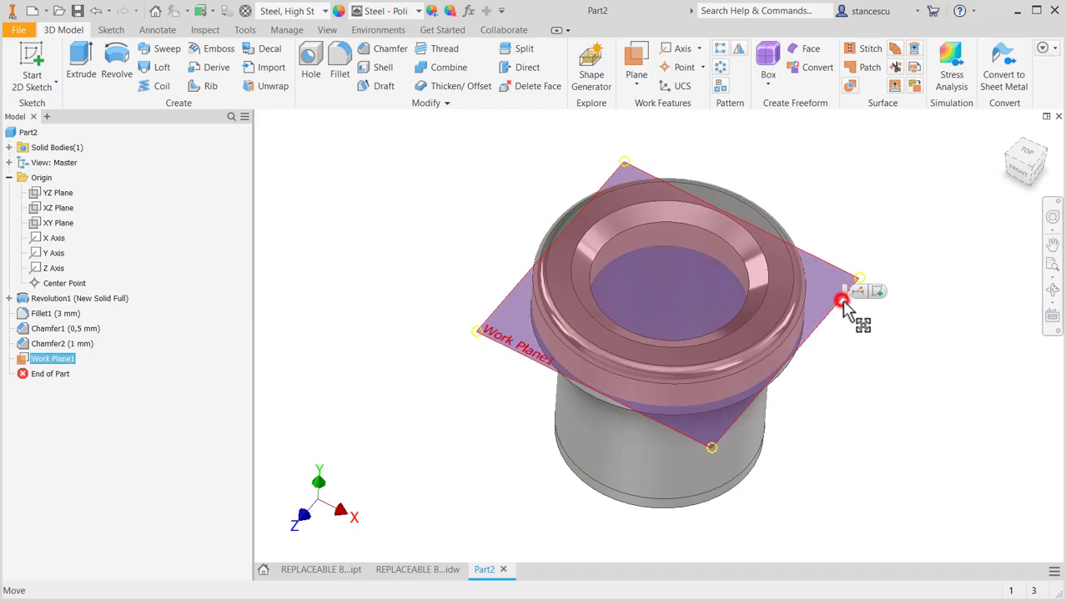
{"action": "left_click", "coordinate": [872, 291]}
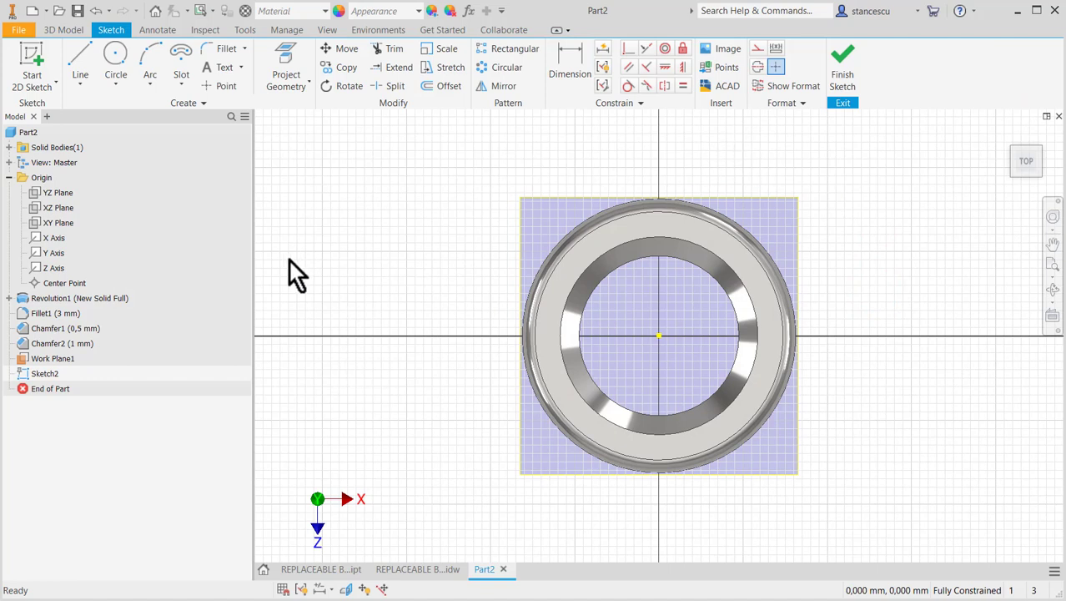
- Draw a center point arc slot centred on the origin with a 39.5 mm radius, 30° sweep and a width of 10.5*2 mm
{"action": "left_click", "coordinate": [176, 52]}
{"action": "left_click", "coordinate": [181, 85]}
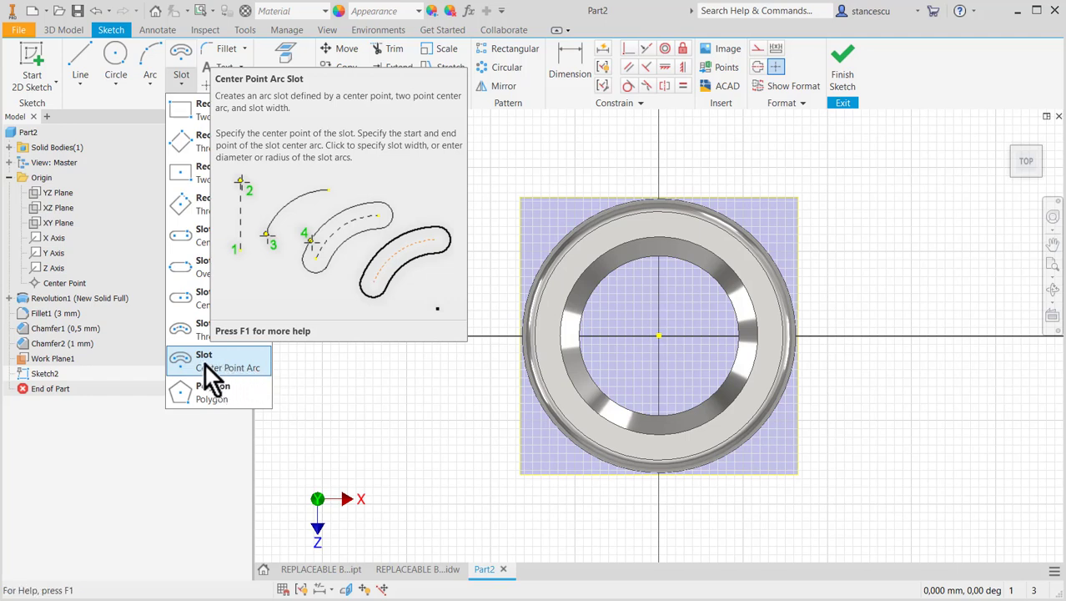
{"action": "left_click", "coordinate": [216, 359]}
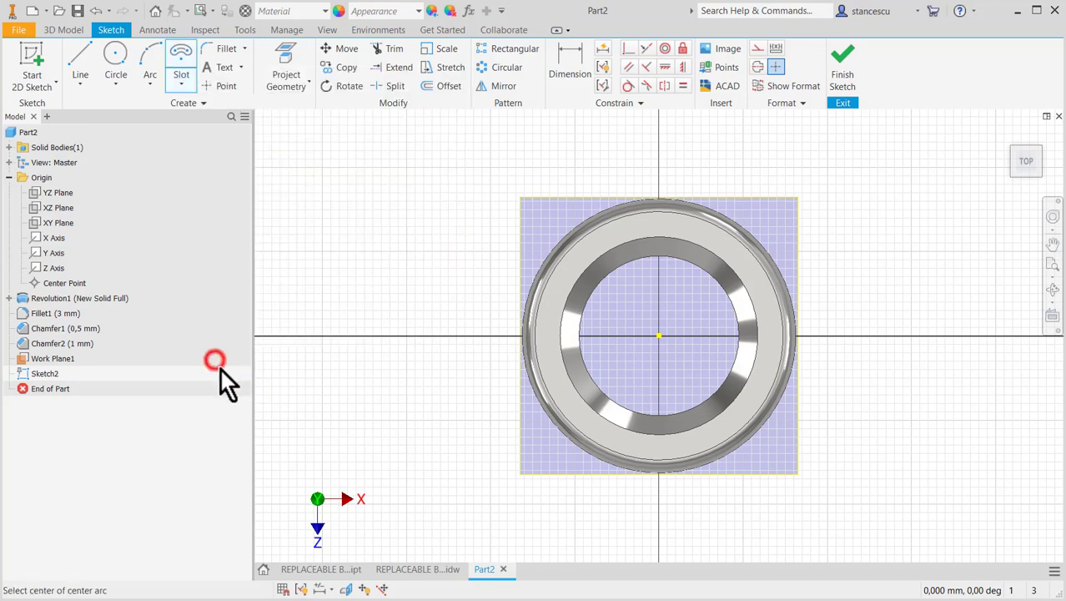
{"action": "left_click", "coordinate": [659, 336]}
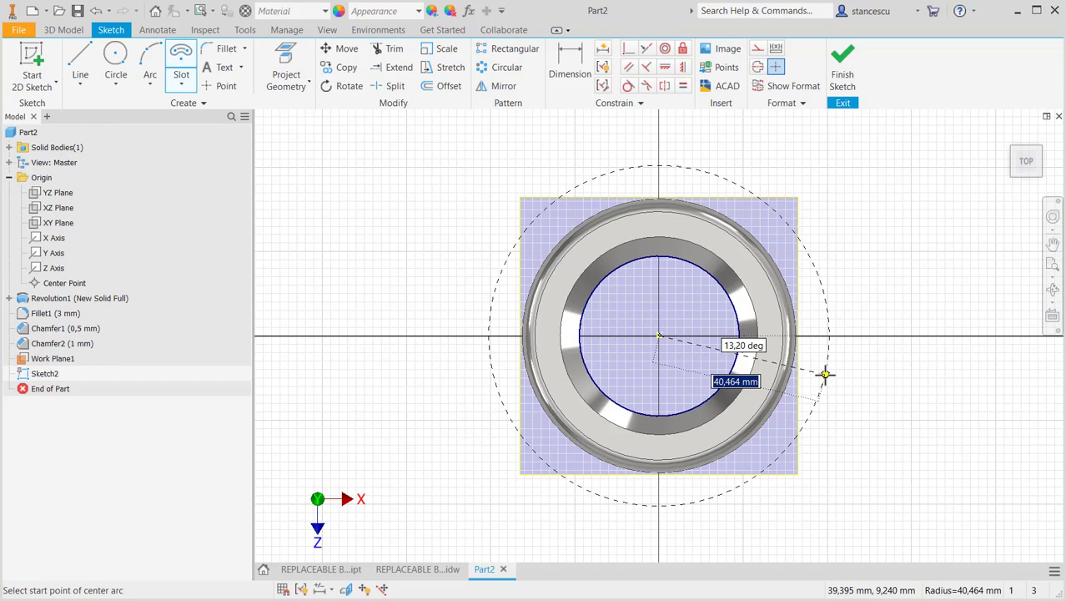
{"action": "type", "text": "3"}
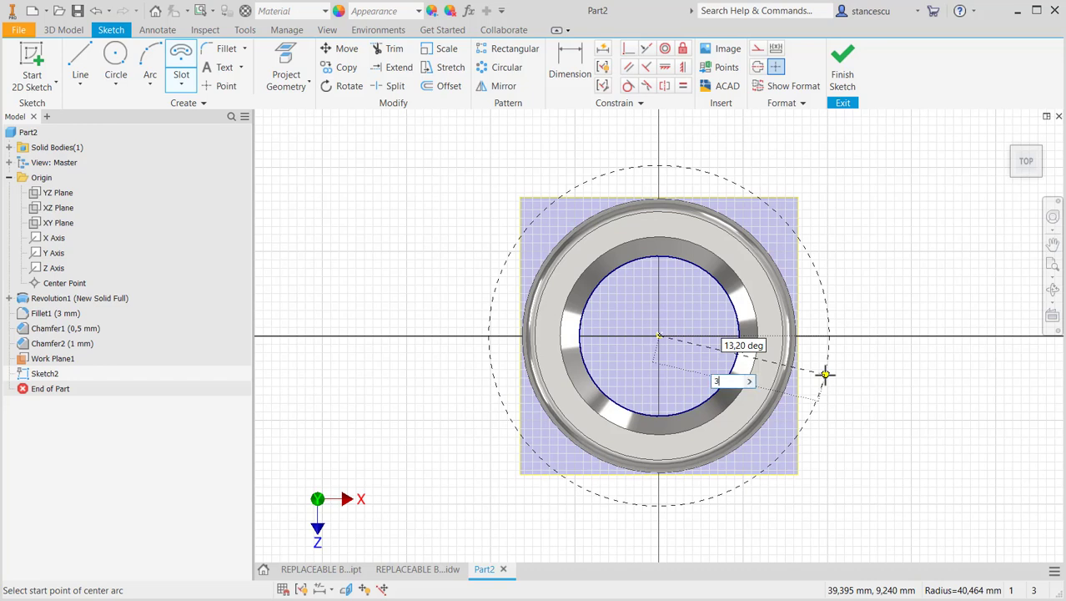
{"action": "type", "text": "9,5"}
{"action": "key", "text": "Return"}
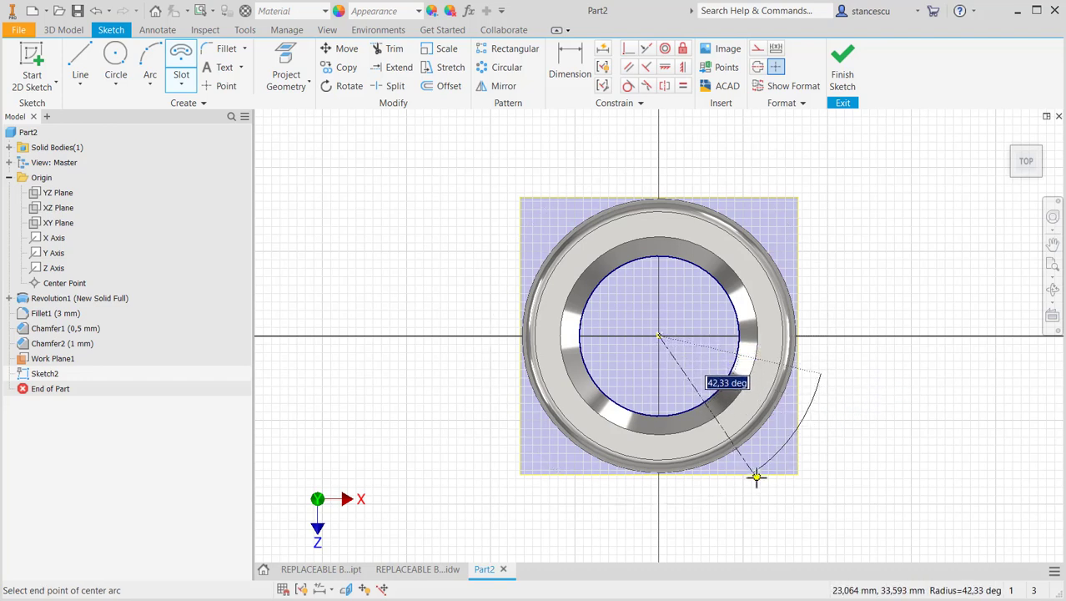
{"action": "type", "text": "30"}
{"action": "key", "text": "Return"}
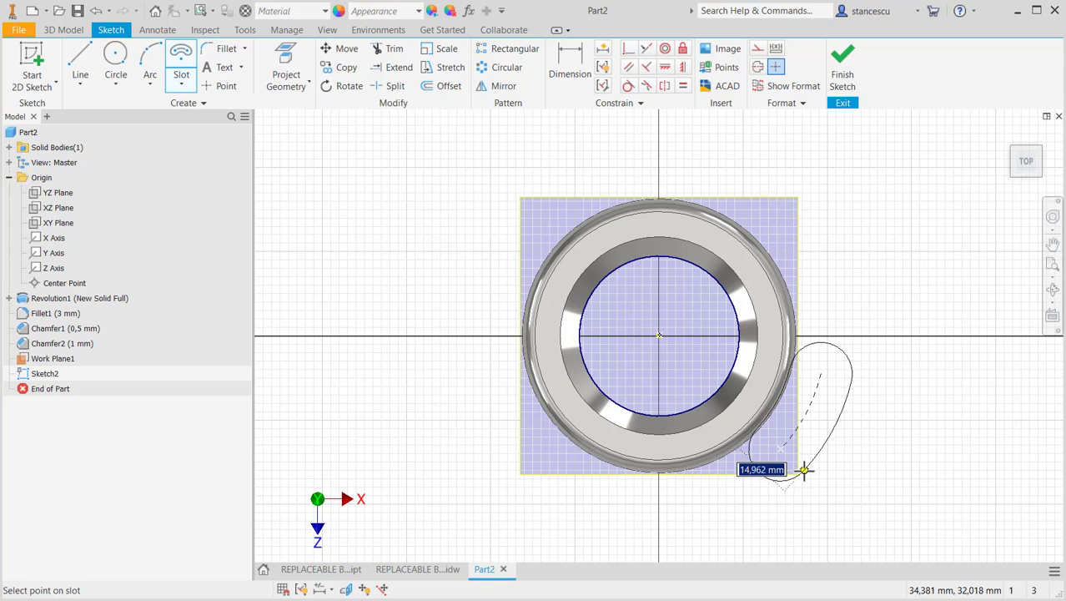
{"action": "type", "text": "10.5"}
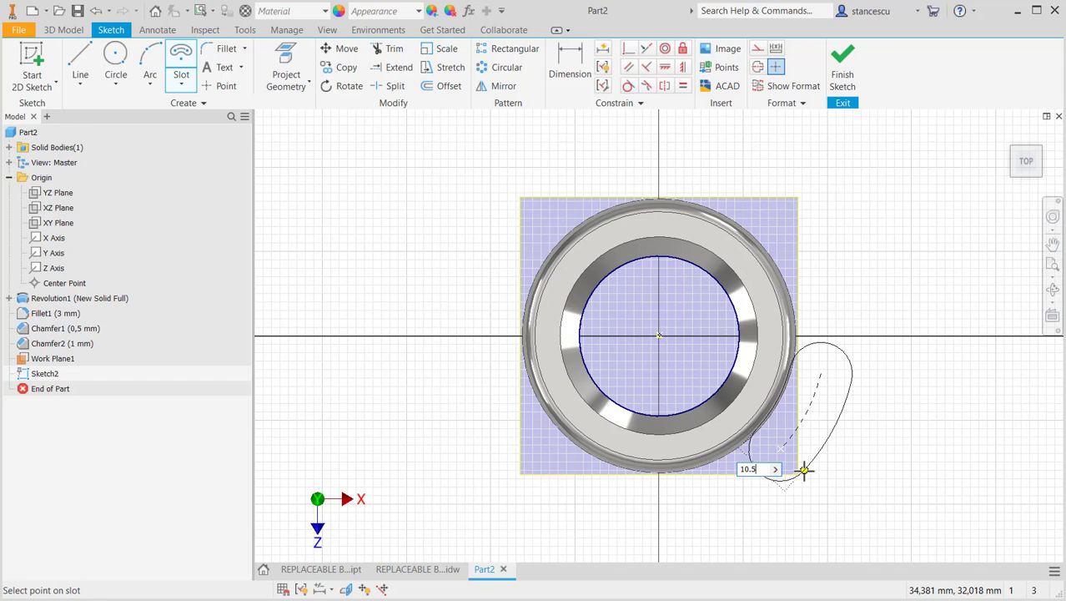
{"action": "type", "text": "*2"}
{"action": "key", "text": "Return"}
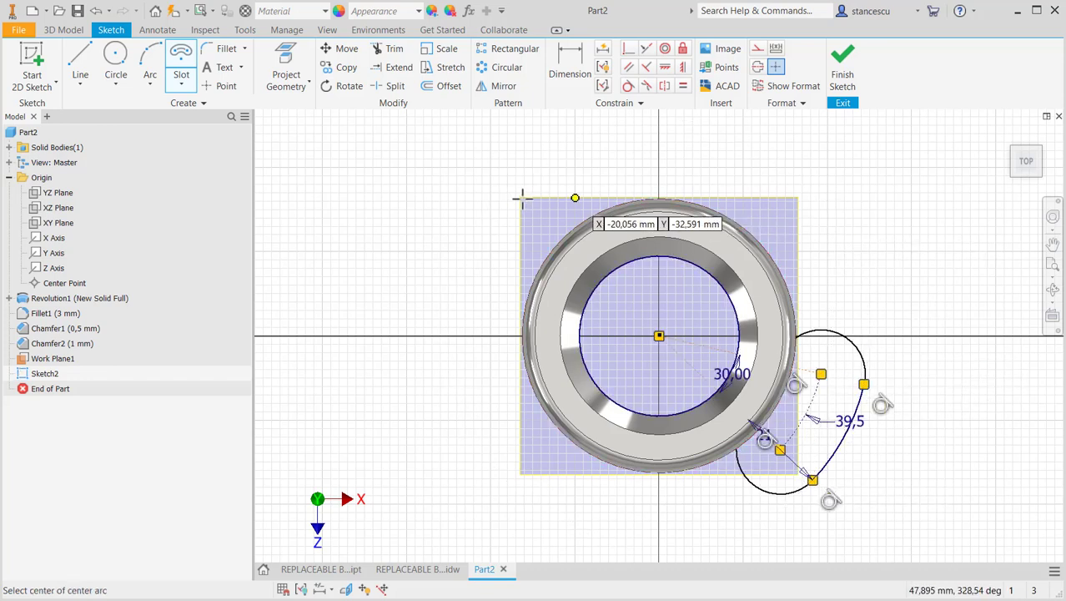
- Make the slot's upper radial construction line horizontal, slice the graphics at the sketch plane, and finish the sketch
{"action": "left_click", "coordinate": [665, 66]}
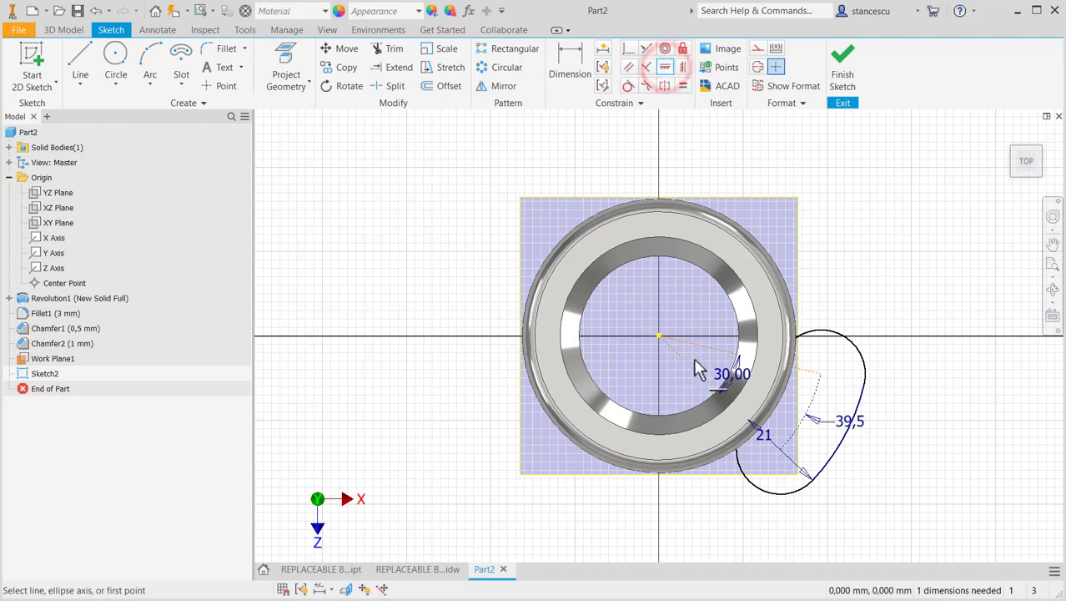
{"action": "left_click", "coordinate": [725, 353]}
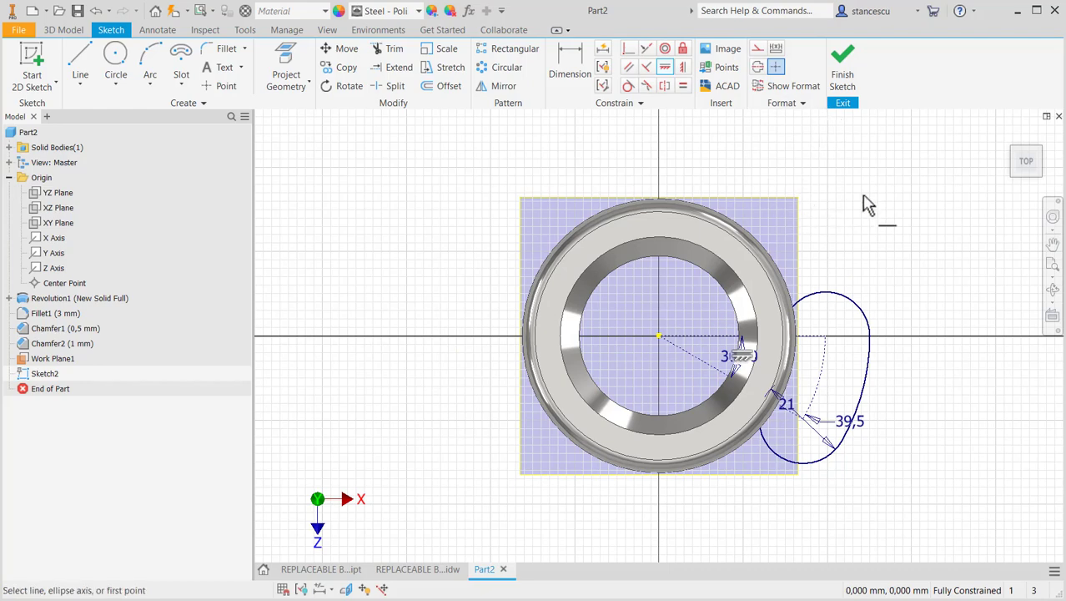
{"action": "key", "text": "F7"}
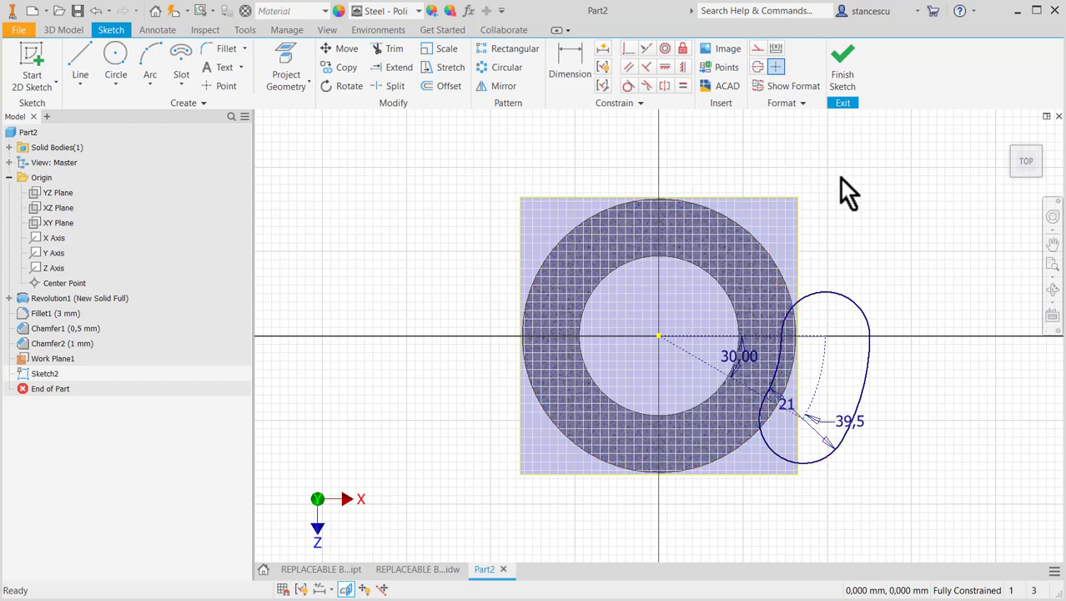
{"action": "left_click", "coordinate": [845, 73]}
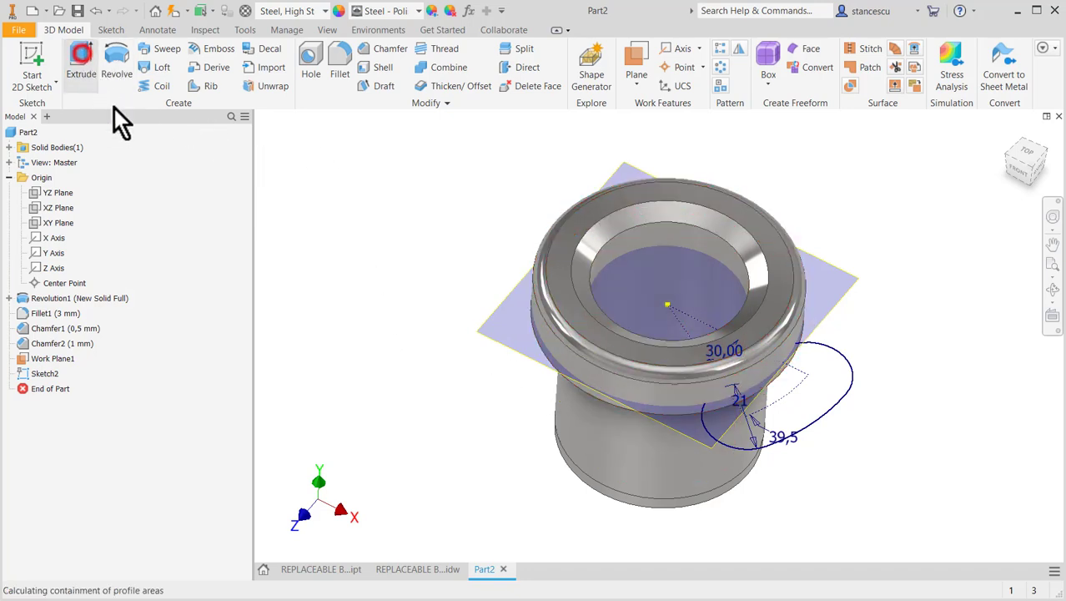
- Extrude the arc slot profile as a cut upward through all of the flange
{"action": "left_click", "coordinate": [83, 55]}
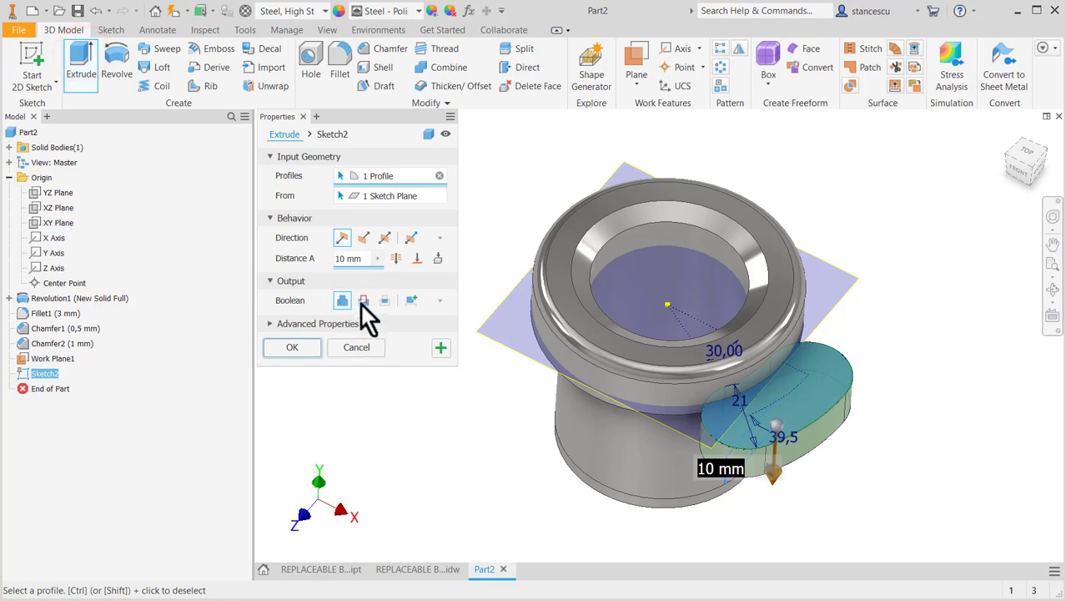
{"action": "left_click", "coordinate": [364, 301]}
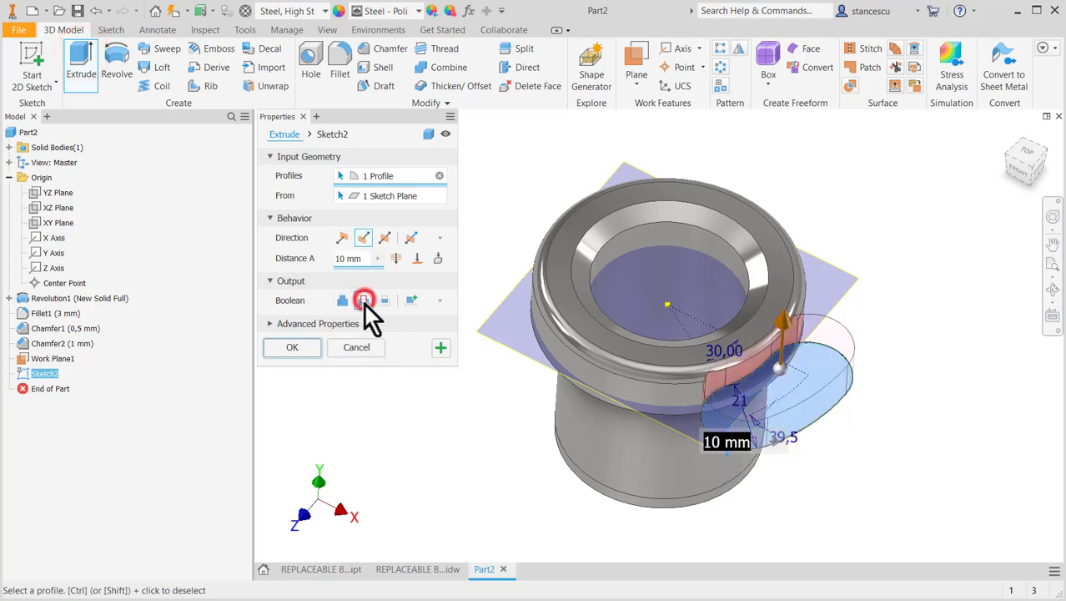
{"action": "left_click", "coordinate": [395, 258]}
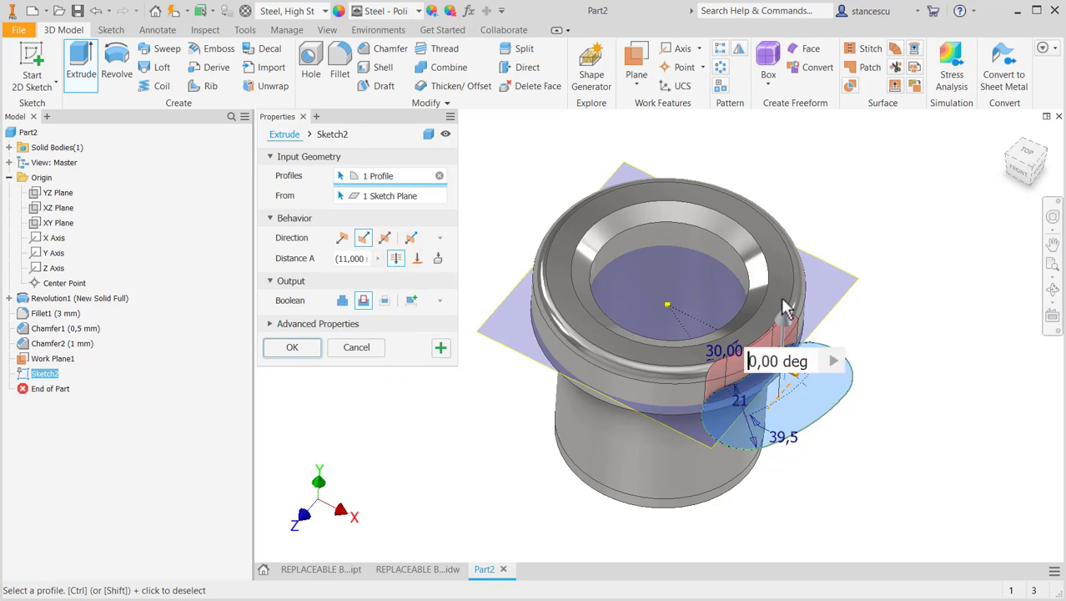
{"action": "left_click", "coordinate": [292, 347]}
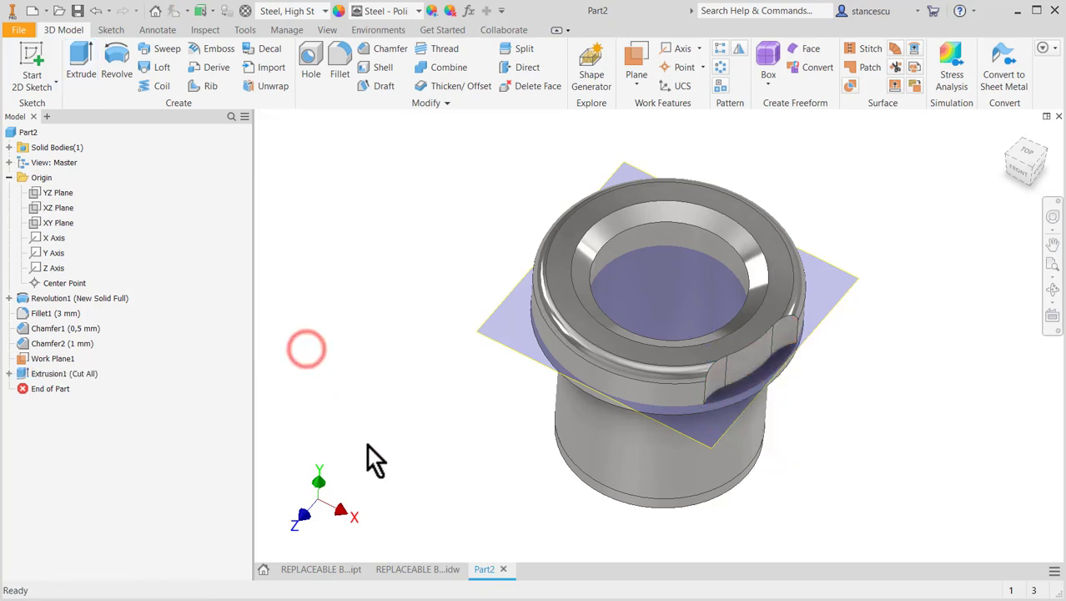
- Hide the work plane used for the flange notch
{"action": "left_click", "coordinate": [850, 284]}
{"action": "right_click", "coordinate": [847, 287]}
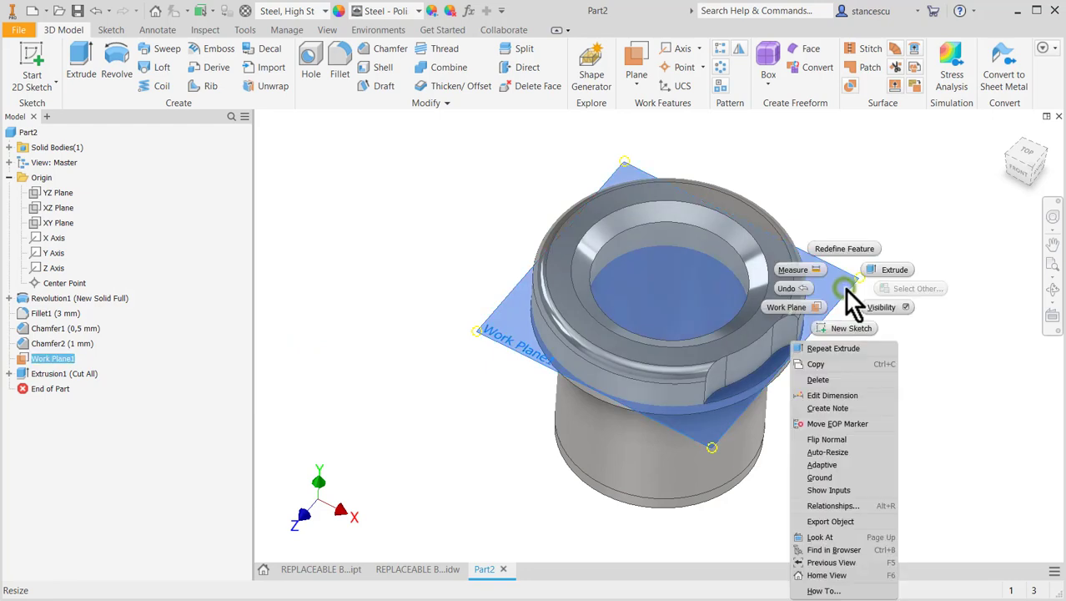
{"action": "left_click", "coordinate": [887, 309]}
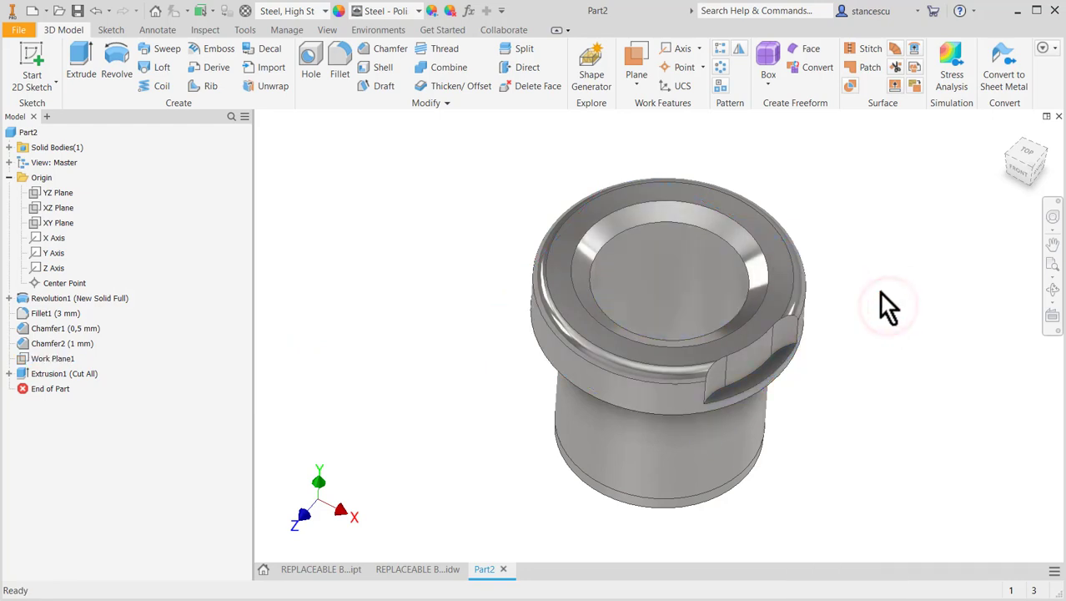
- Consult the drawing's notch radii, and sketch on the notch floor a circle centred on the notch's lower arc centre, through its nearby corner
{"action": "scroll", "coordinate": [724, 404], "scroll_direction": "up", "scroll_amount": 3}
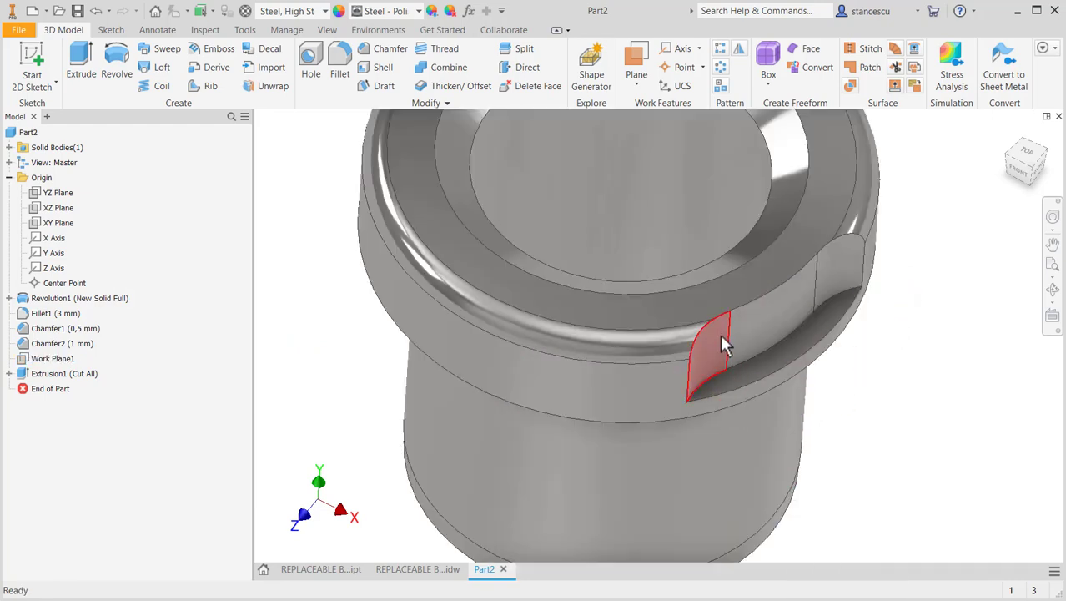
{"action": "left_click", "coordinate": [406, 570]}
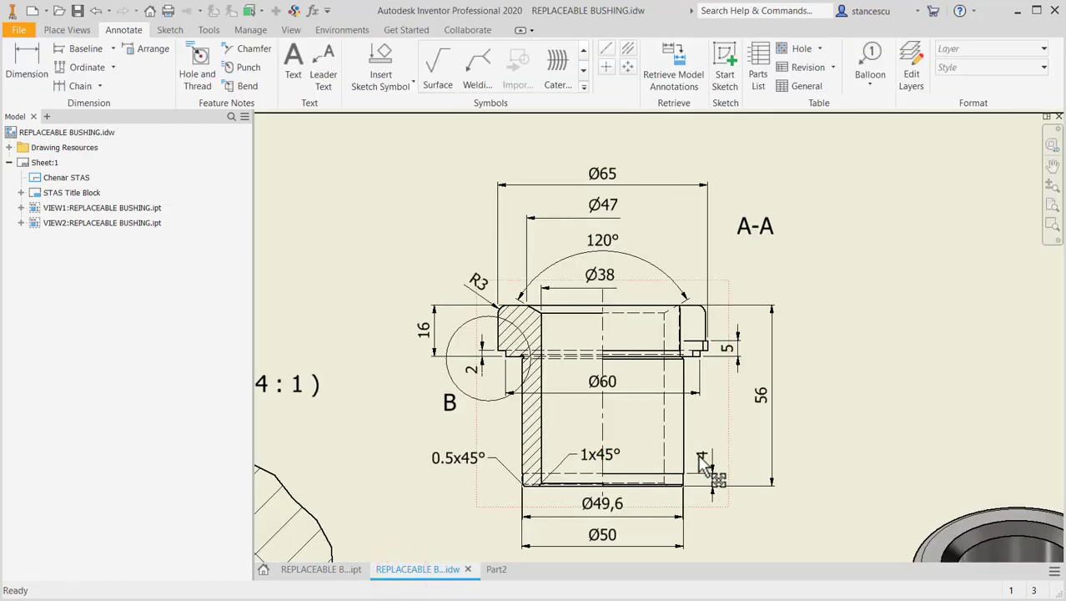
{"action": "middle_click_drag", "start_coordinate": [701, 443], "coordinate": [729, 161]}
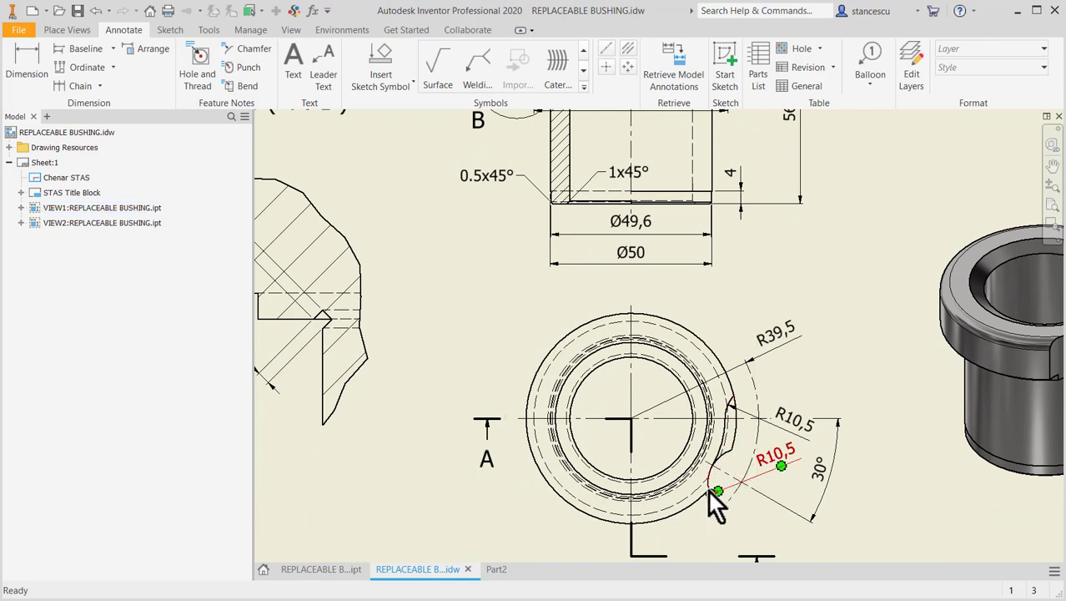
{"action": "left_click", "coordinate": [497, 570]}
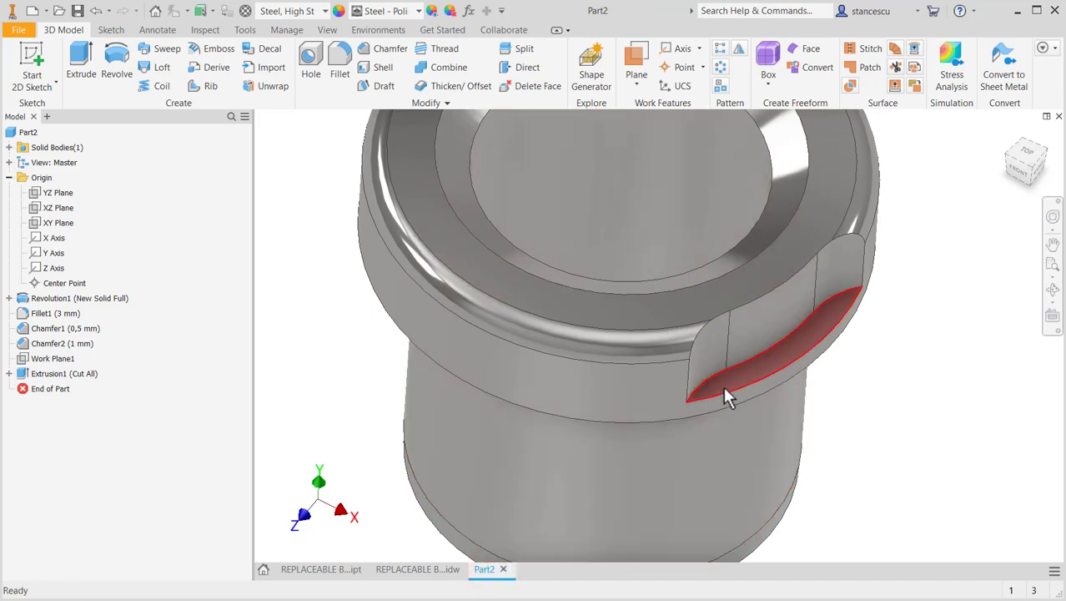
{"action": "left_click", "coordinate": [723, 387]}
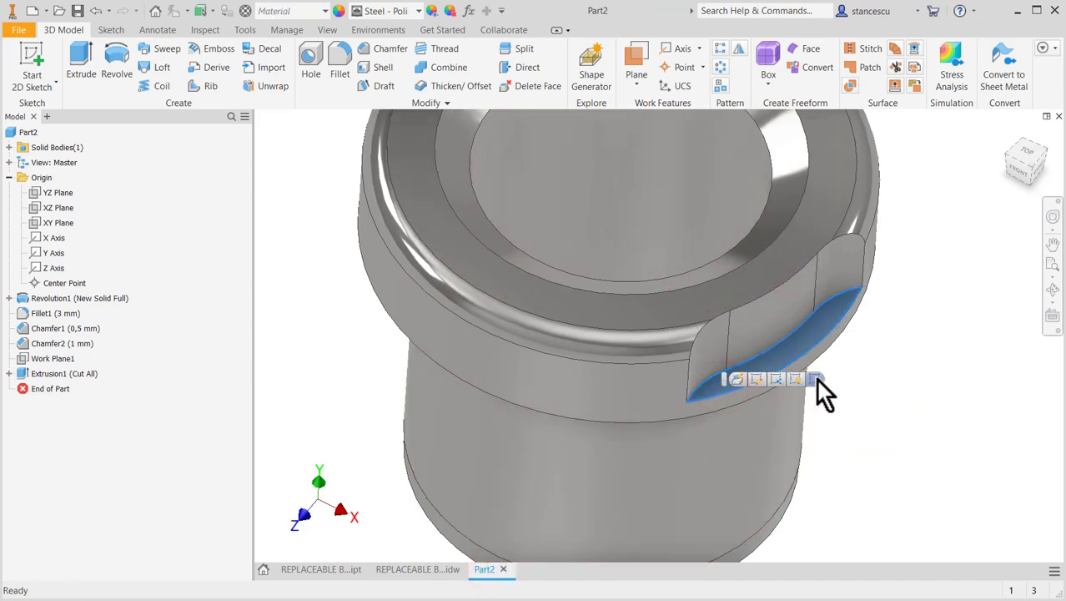
{"action": "left_click", "coordinate": [815, 379]}
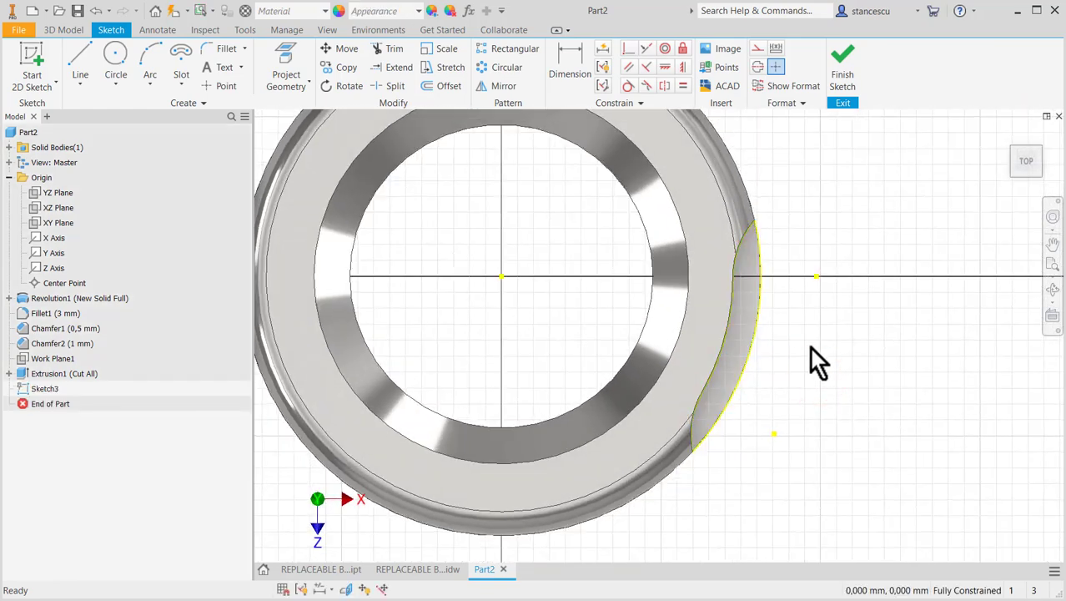
{"action": "left_click", "coordinate": [124, 52]}
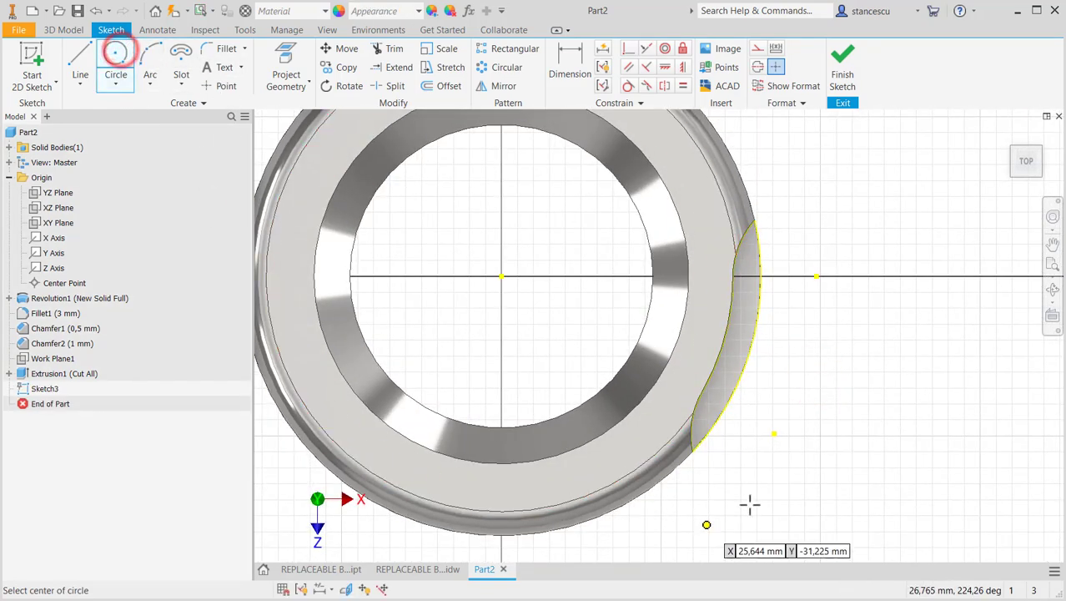
{"action": "left_click", "coordinate": [773, 434]}
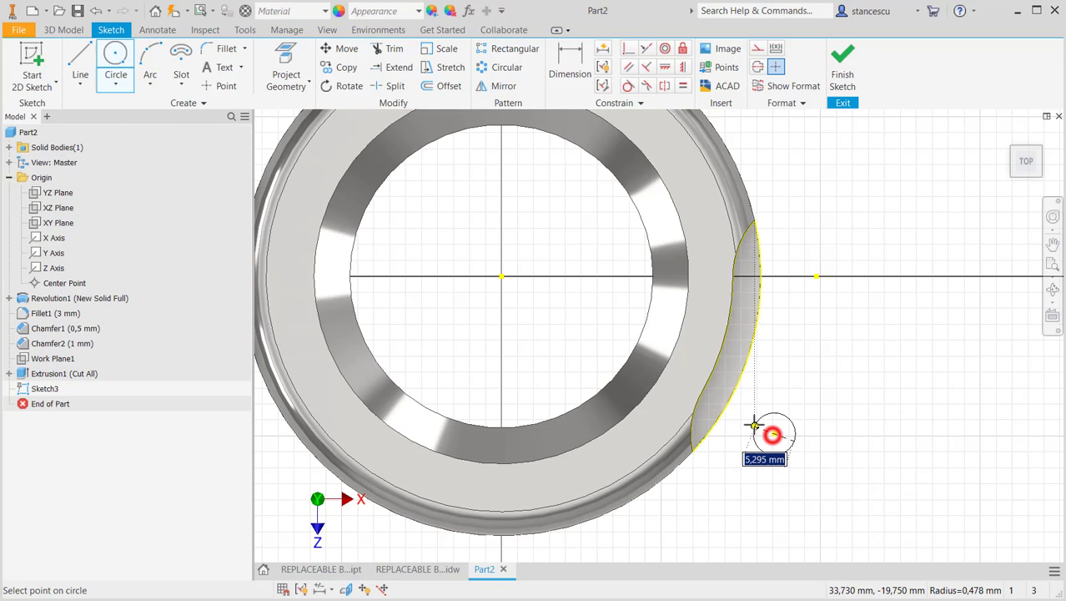
{"action": "left_click", "coordinate": [691, 448]}
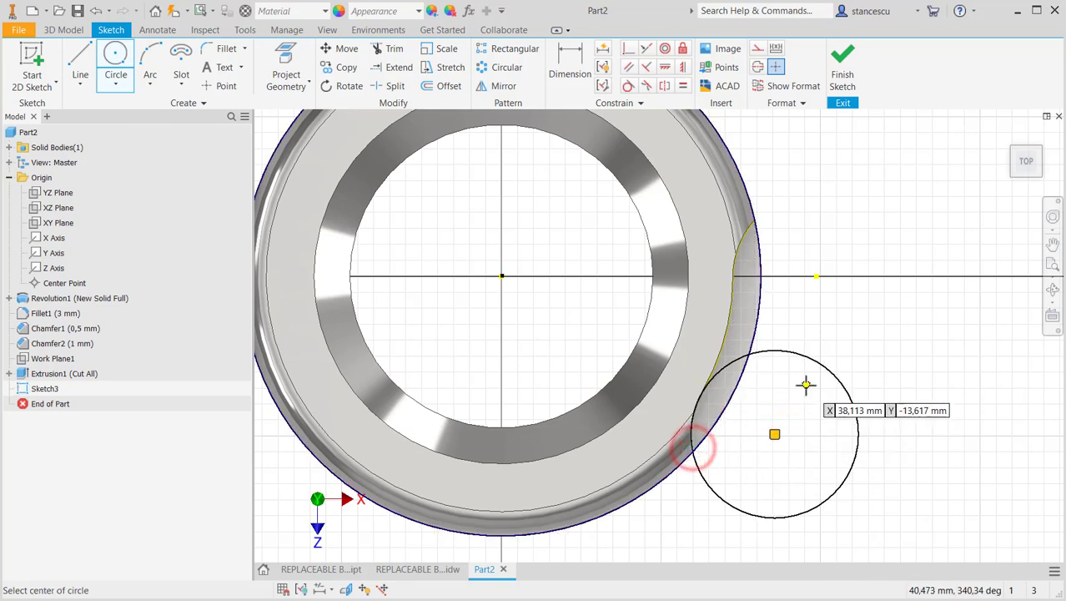
{"action": "left_click", "coordinate": [839, 84]}
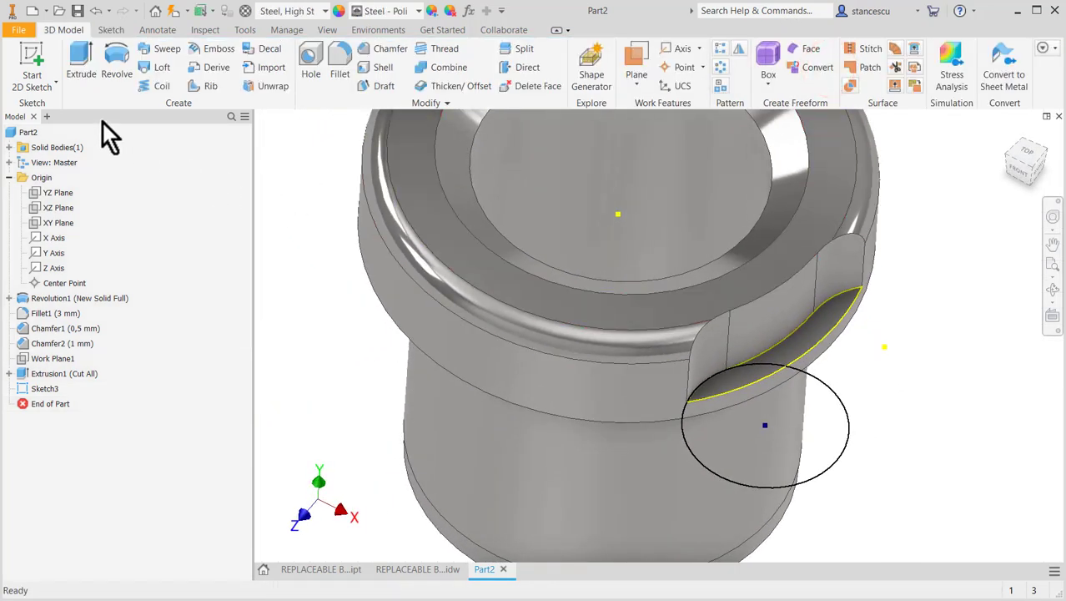
- Extrude both profiles of the circle on the notch floor as a cut downward through all of the flange
{"action": "left_click", "coordinate": [75, 52]}
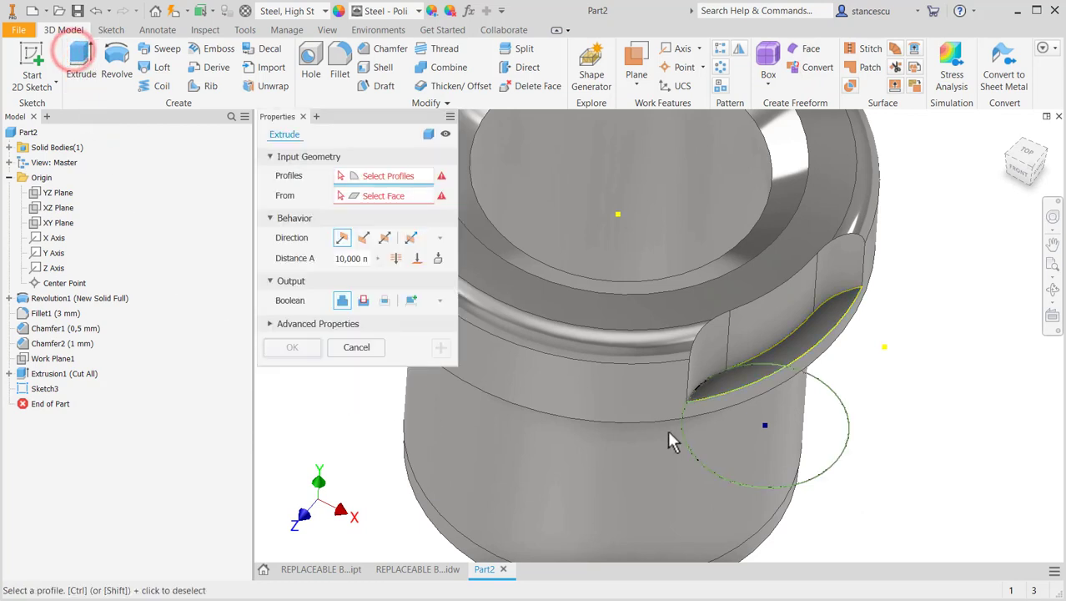
{"action": "left_click", "coordinate": [845, 417]}
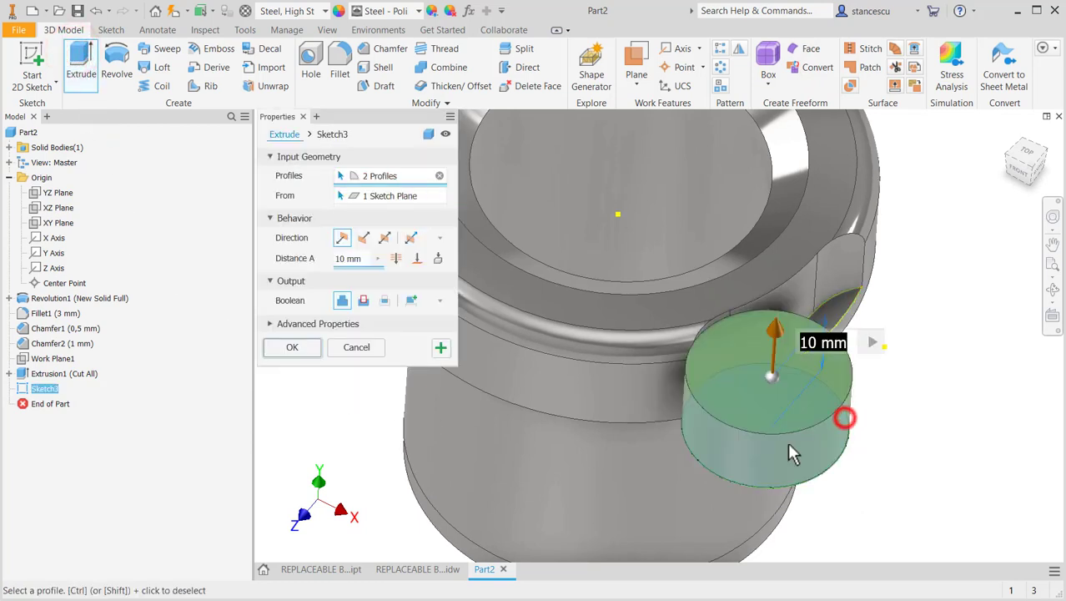
{"action": "left_click", "coordinate": [362, 300]}
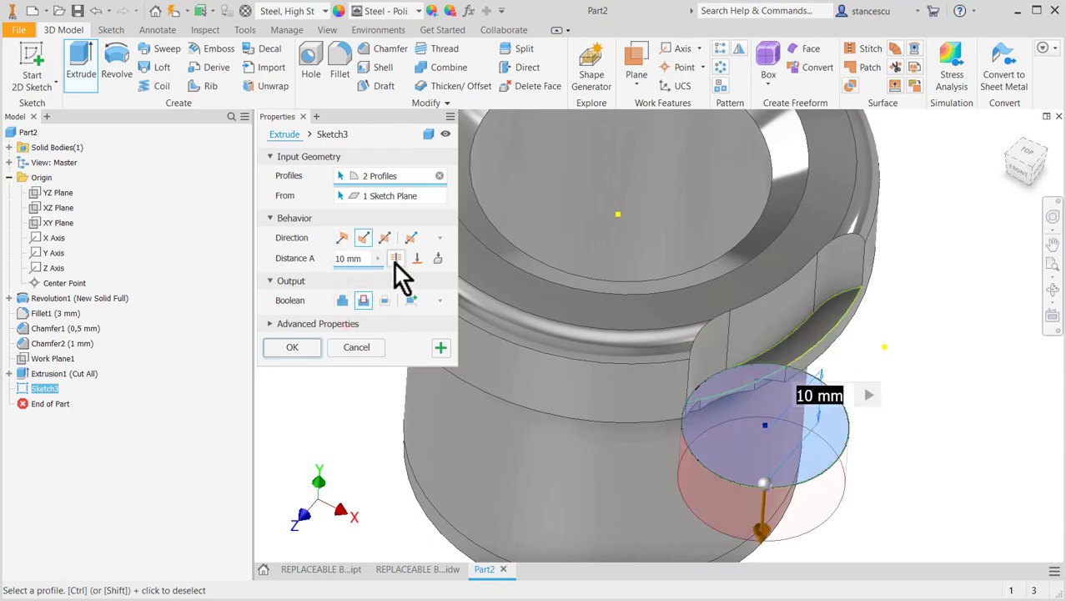
{"action": "left_click", "coordinate": [398, 260]}
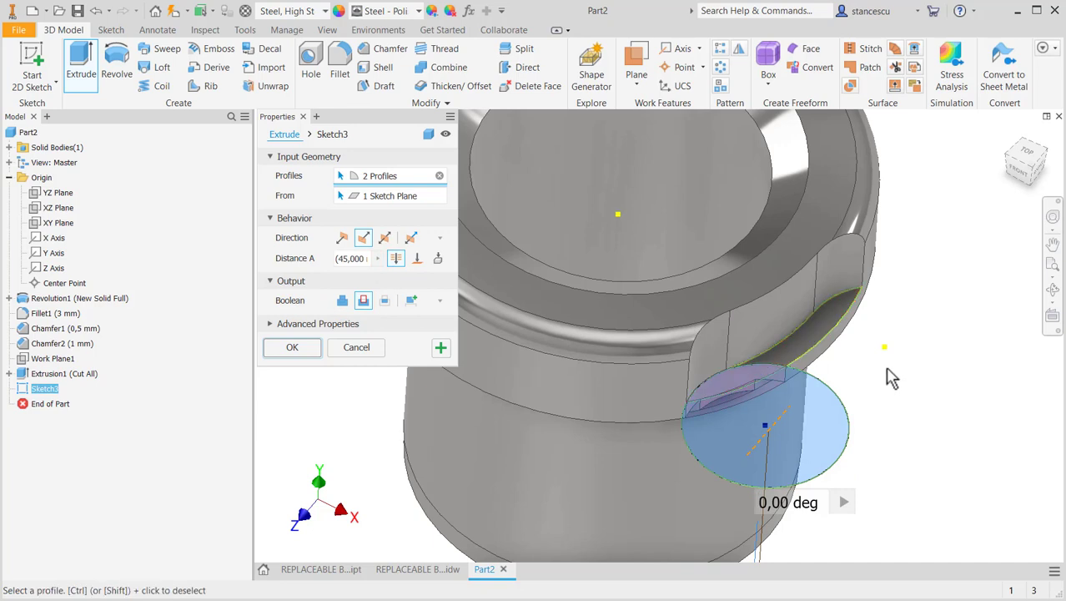
{"action": "middle_click_drag", "start_coordinate": [892, 329], "coordinate": [893, 202]}
{"action": "scroll", "coordinate": [894, 202], "scroll_direction": "down", "scroll_amount": 3}
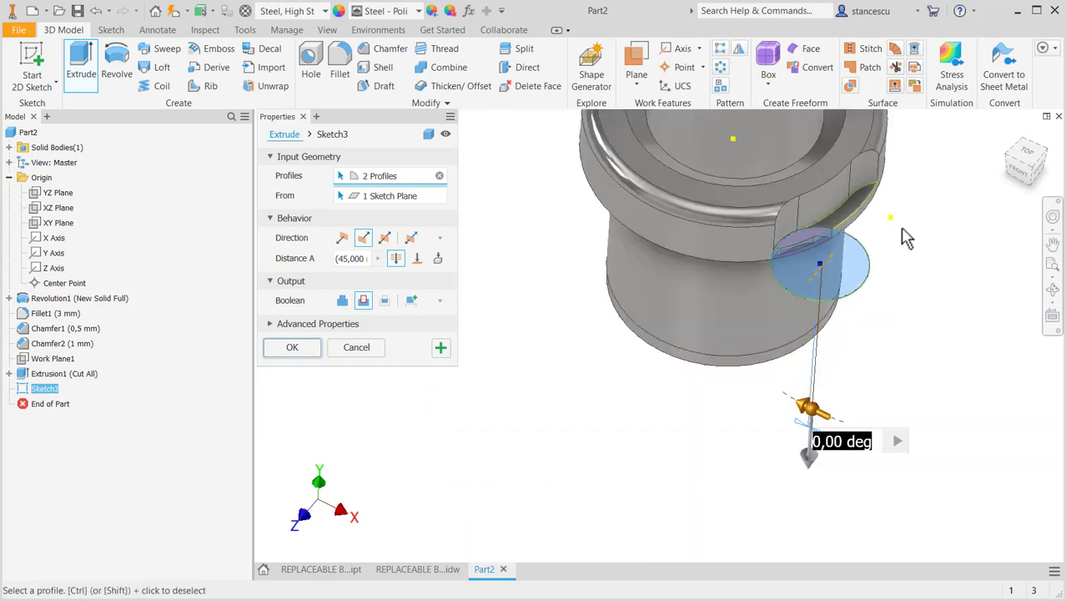
{"action": "left_click", "coordinate": [295, 350]}
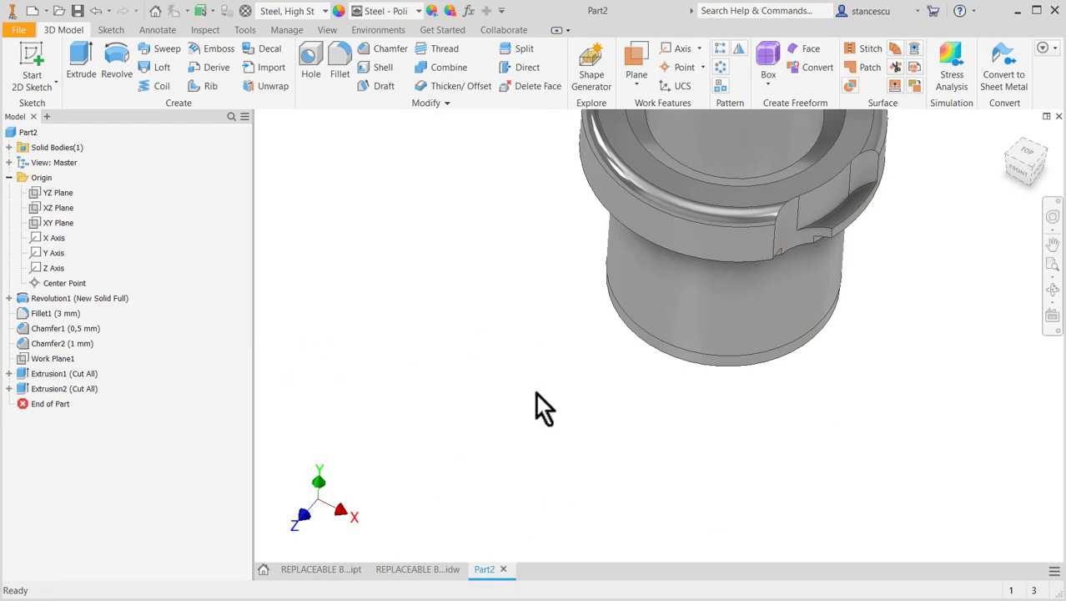
- Update the part's physical properties in its iProperties to check mass, area and volume, and close them
{"action": "key", "text": "F6"}
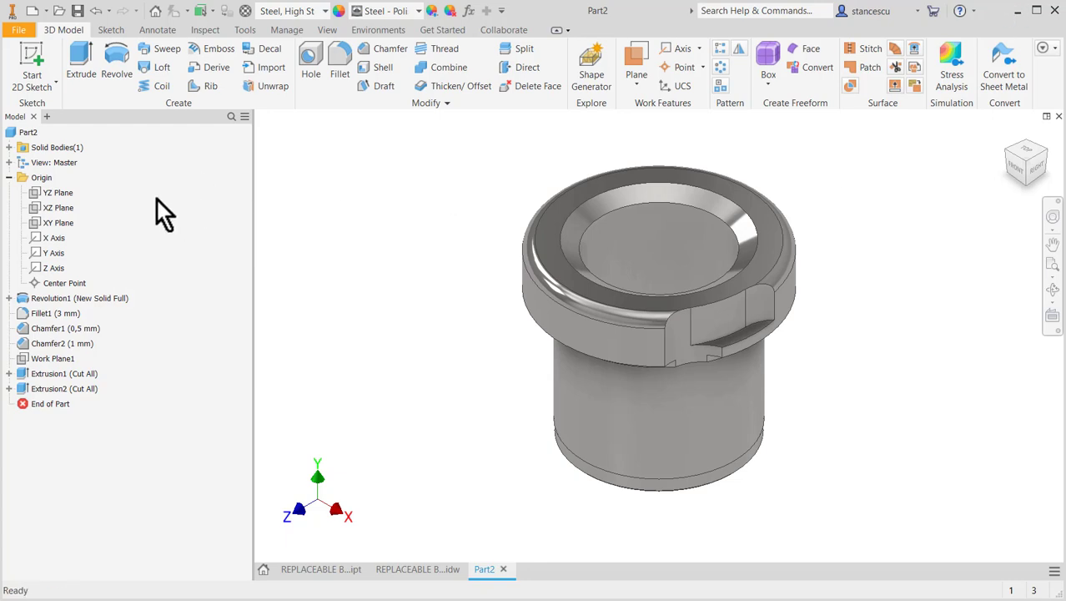
{"action": "right_click", "coordinate": [20, 133]}
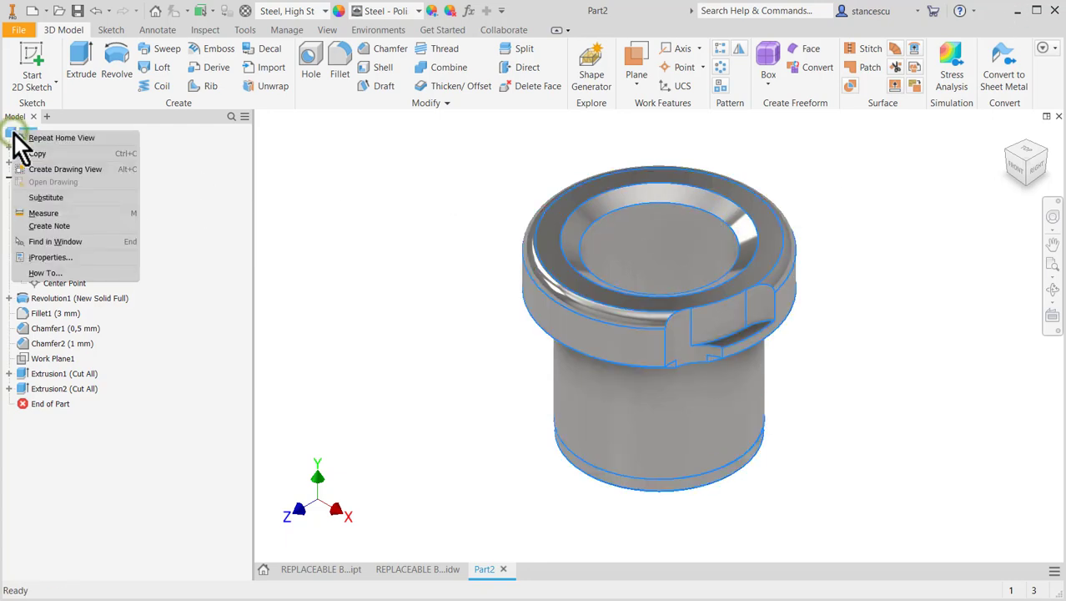
{"action": "left_click", "coordinate": [58, 256]}
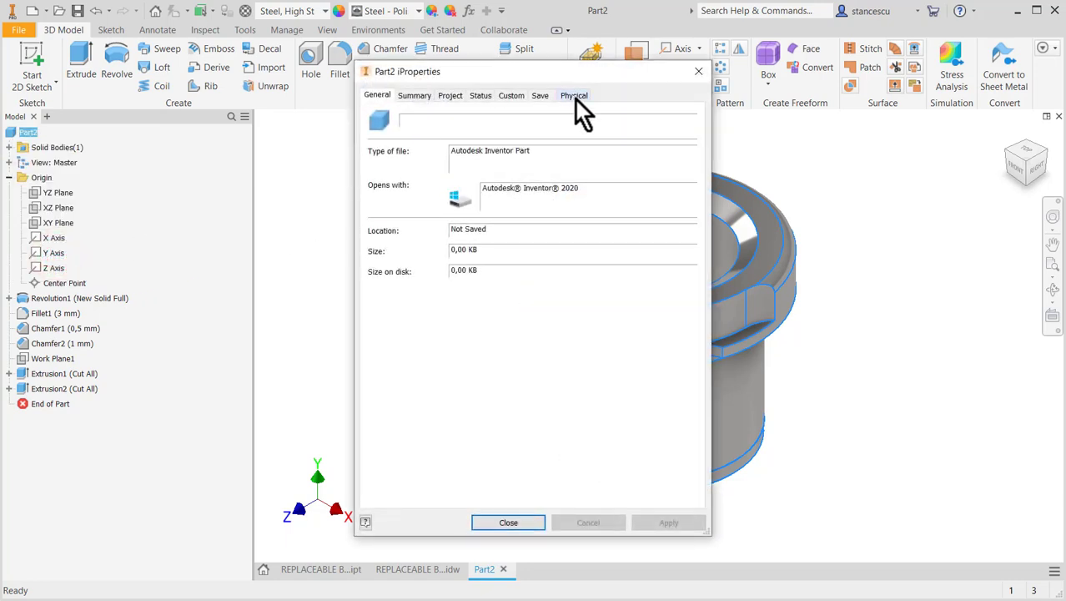
{"action": "left_click", "coordinate": [574, 96]}
{"action": "left_click", "coordinate": [657, 131]}
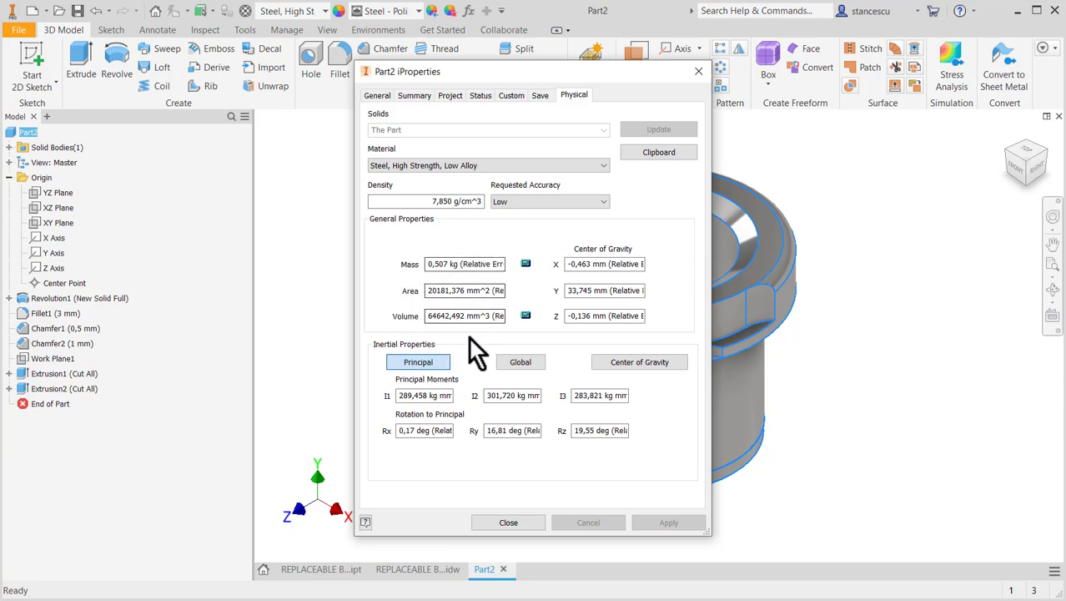
{"action": "left_click", "coordinate": [505, 523]}
{"action": "left_click", "coordinate": [838, 322]}
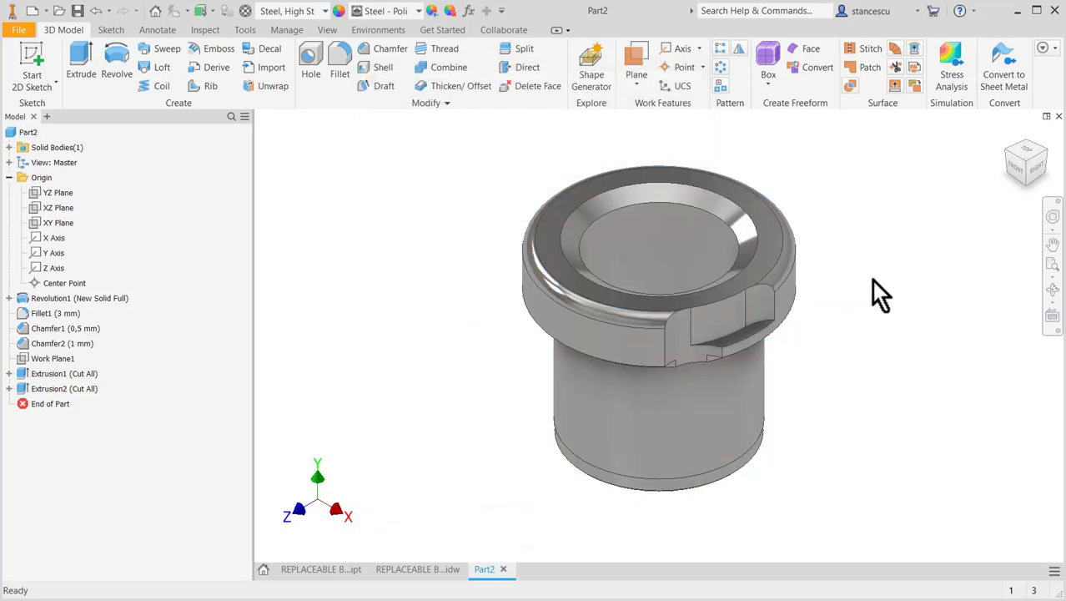